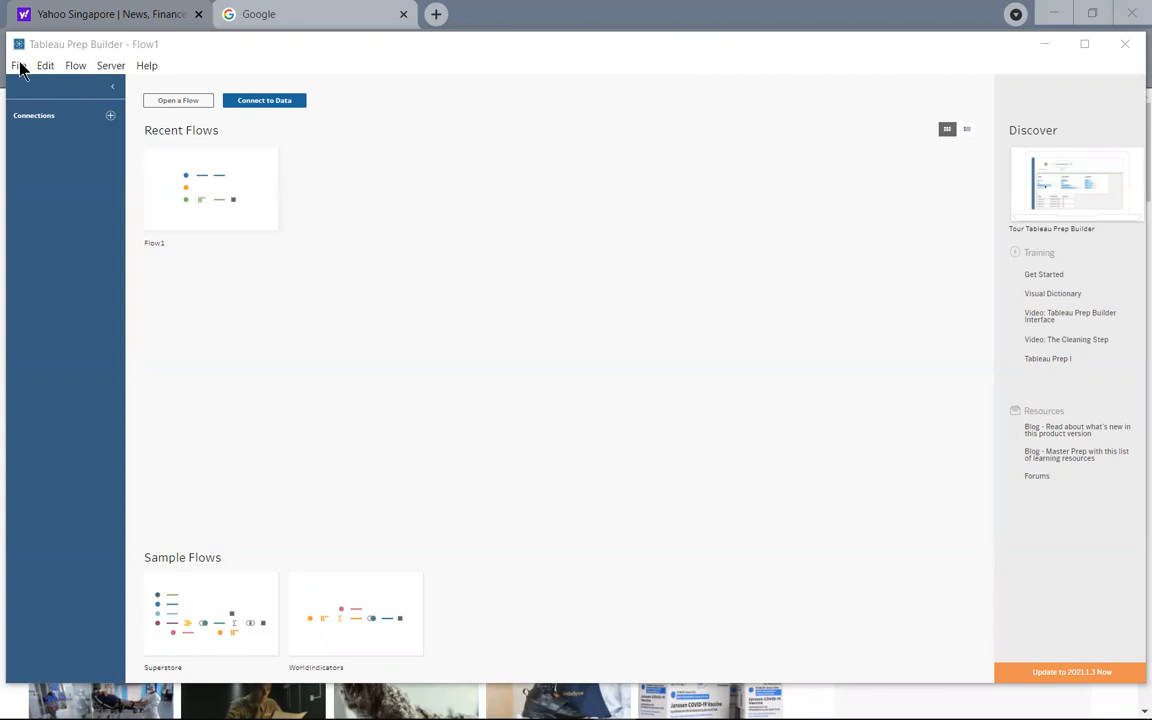
Connect to the Excel file Book Catalog.xlsx in the video folder and add a clean step after the Book Catalog input.
click(276, 106)
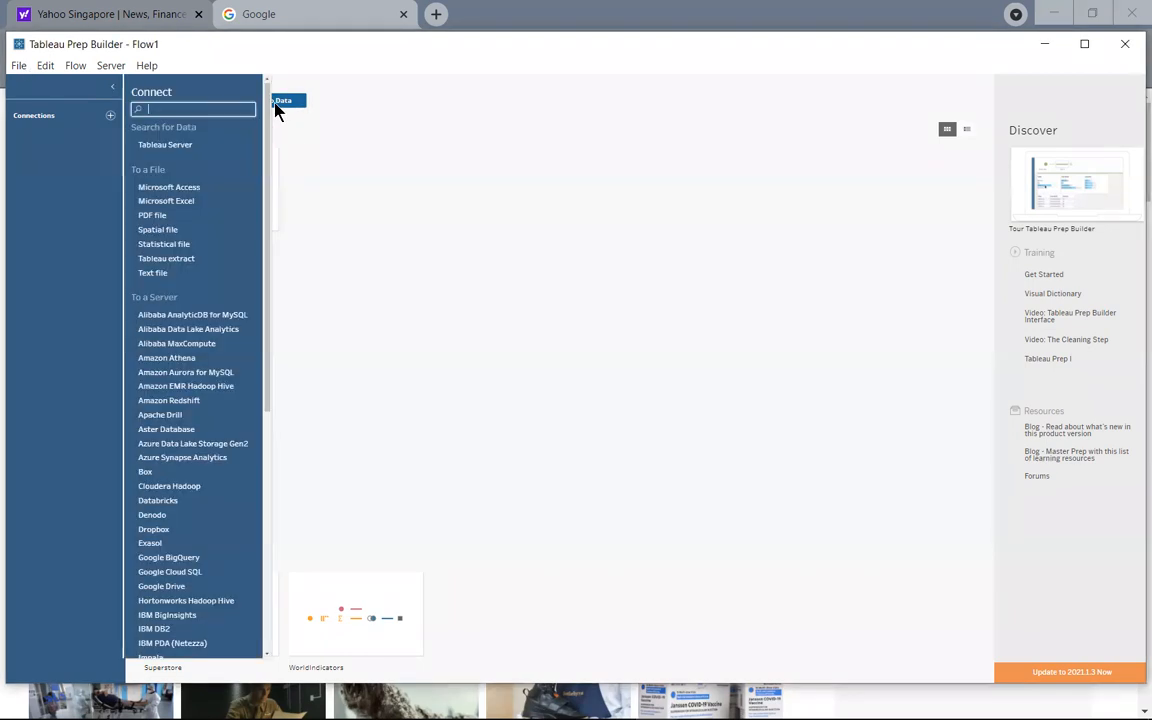
click(170, 203)
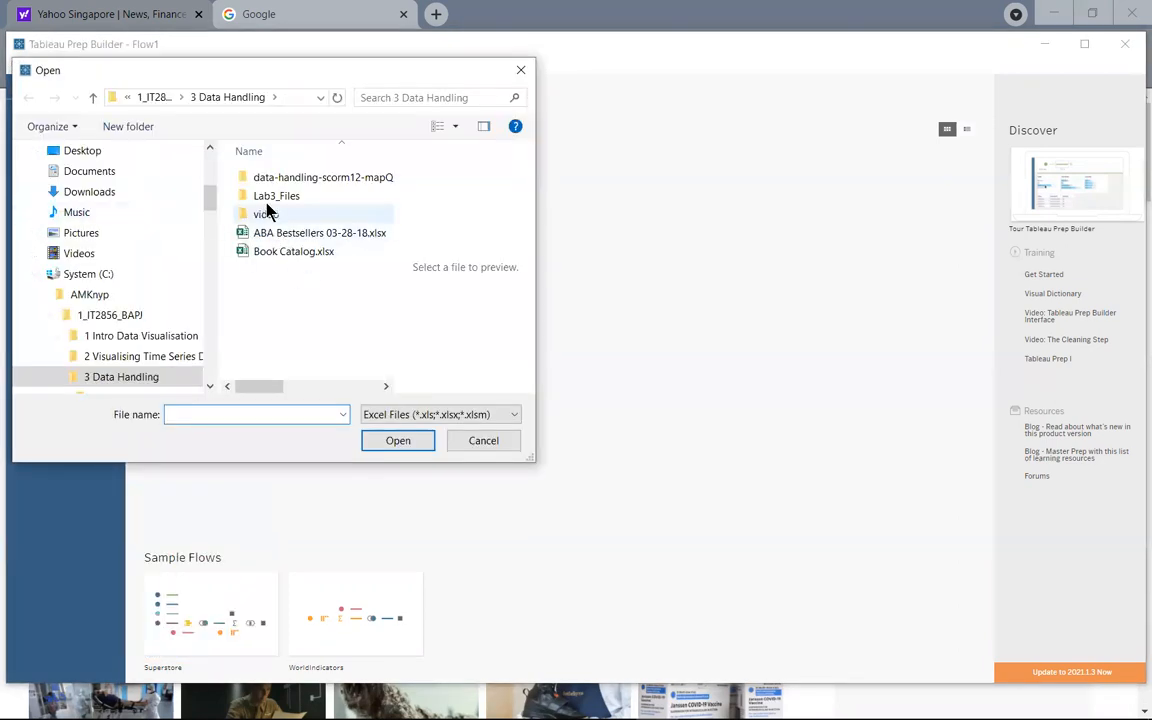
double_click(285, 215)
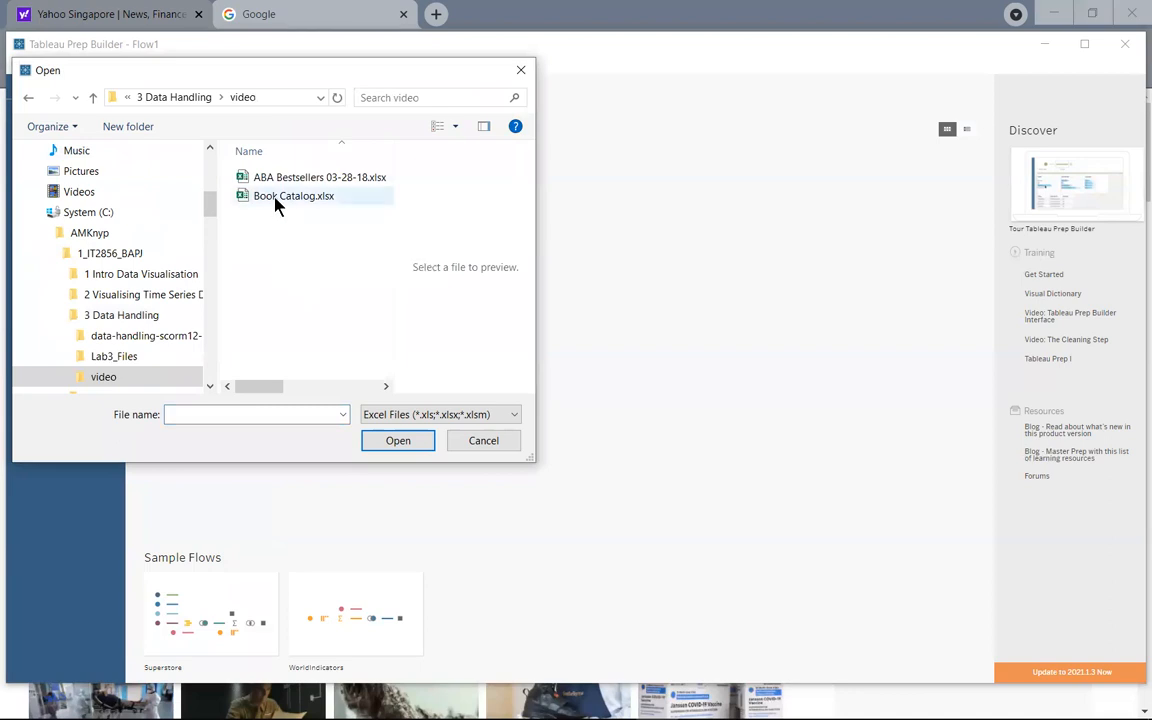
click(278, 199)
click(398, 441)
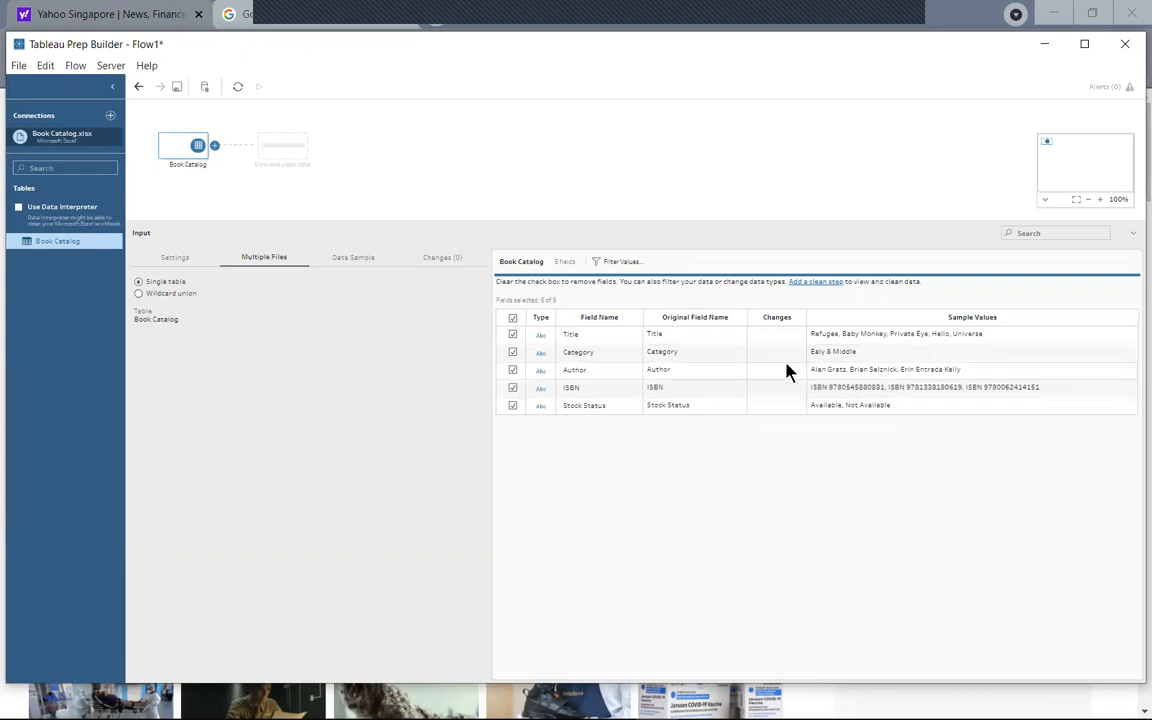
click(214, 147)
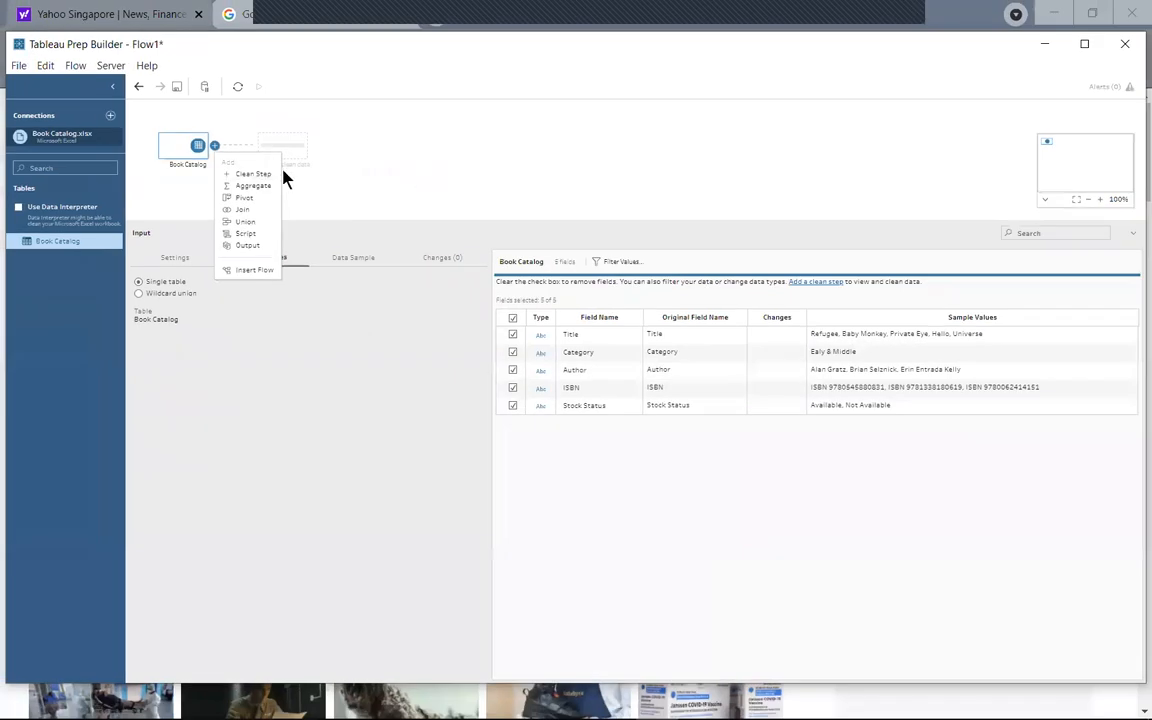
click(252, 174)
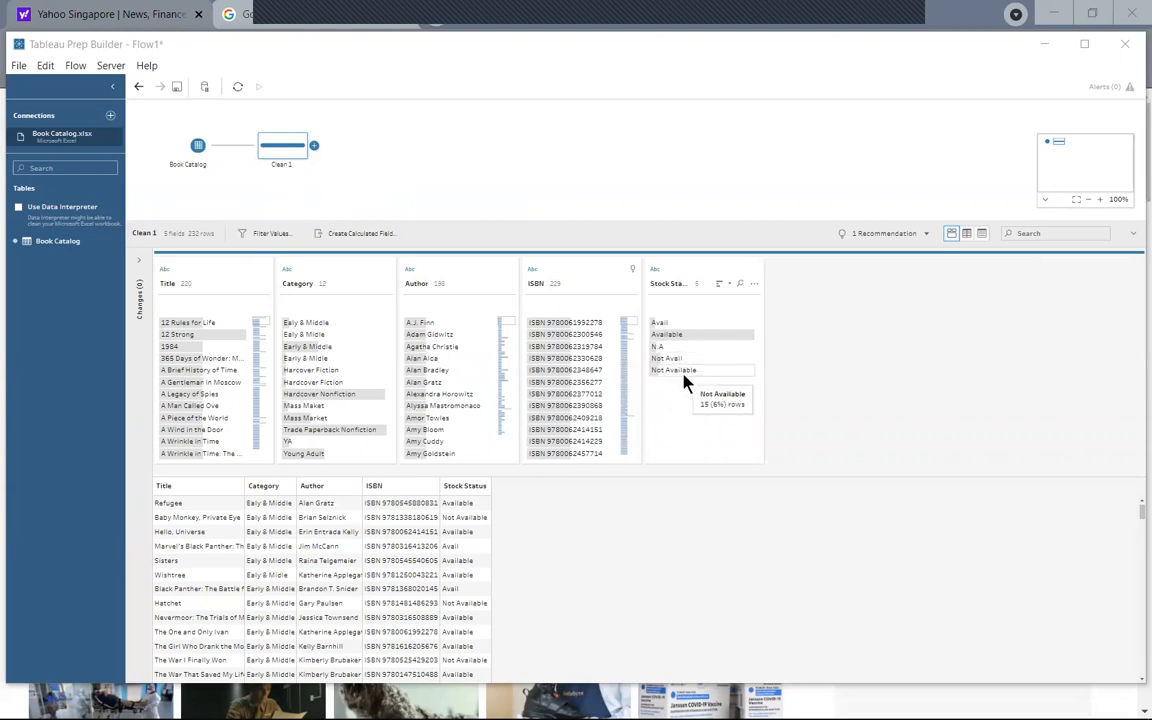
Group the Stock Status values by manual selection, adding Avail to the Available group.
click(683, 284)
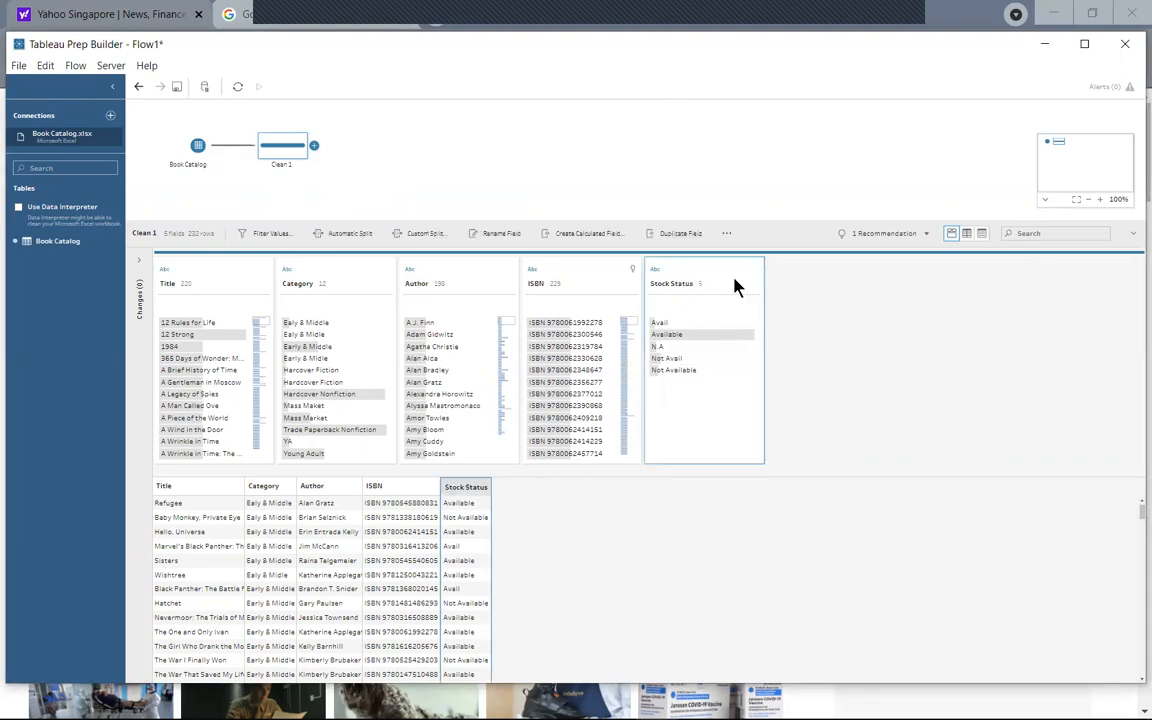
right_click(700, 275)
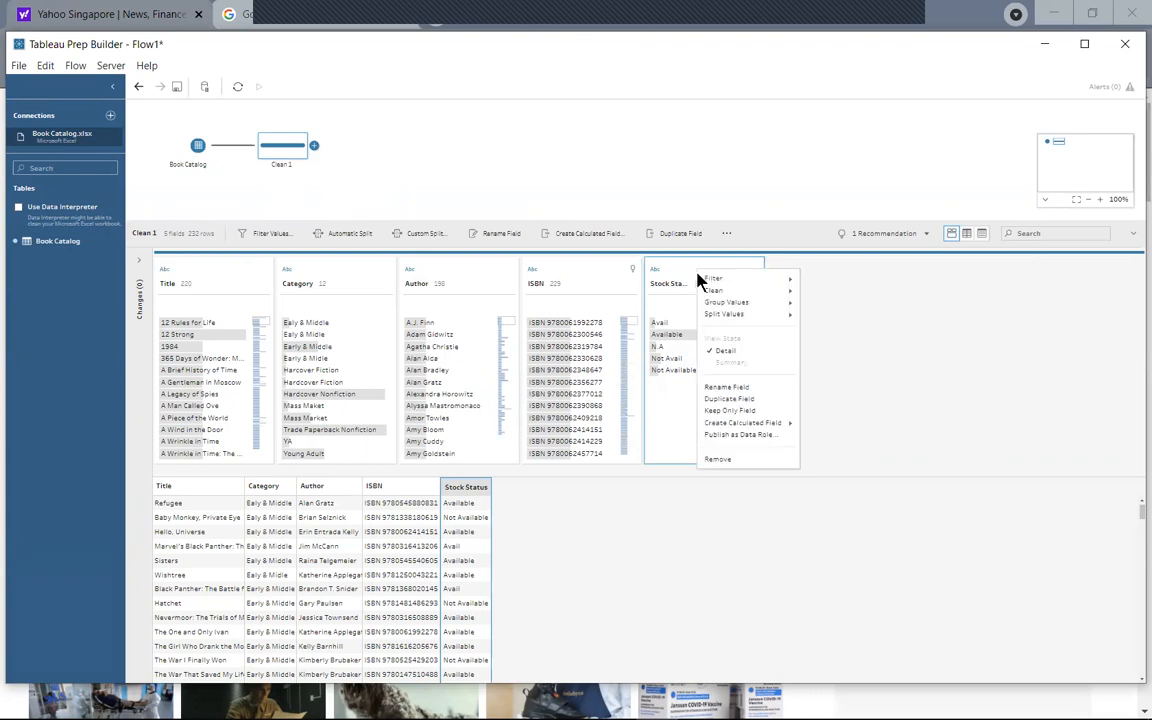
mouse_move(707, 304)
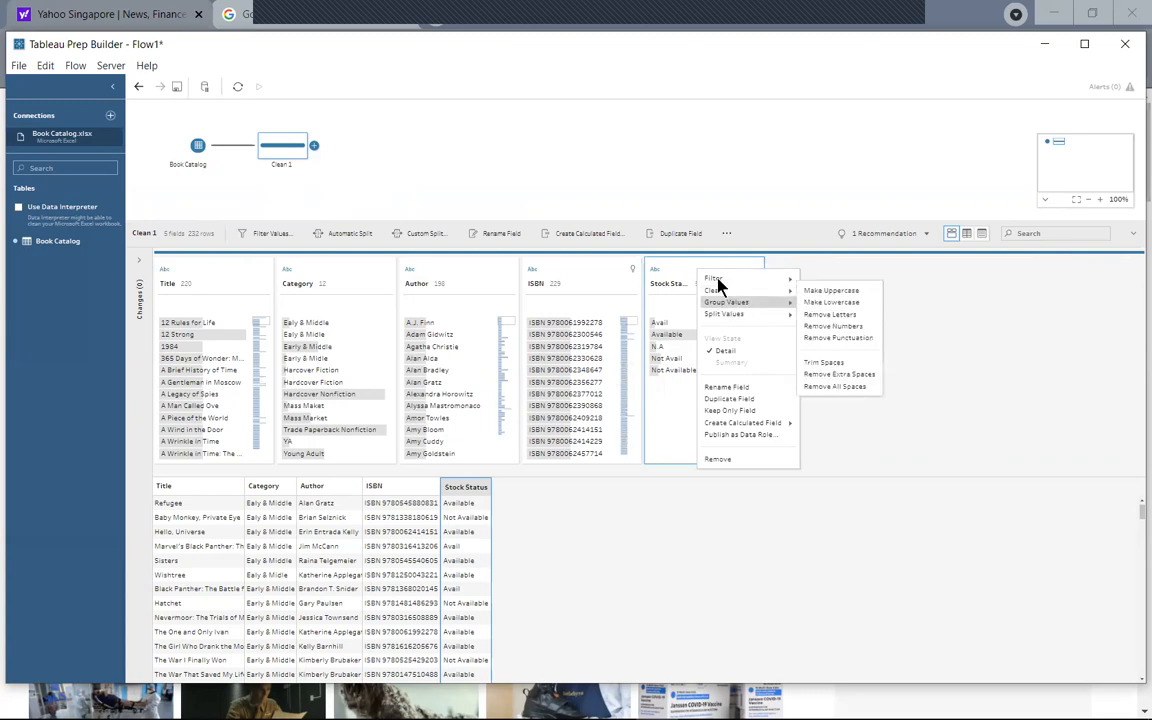
mouse_move(720, 282)
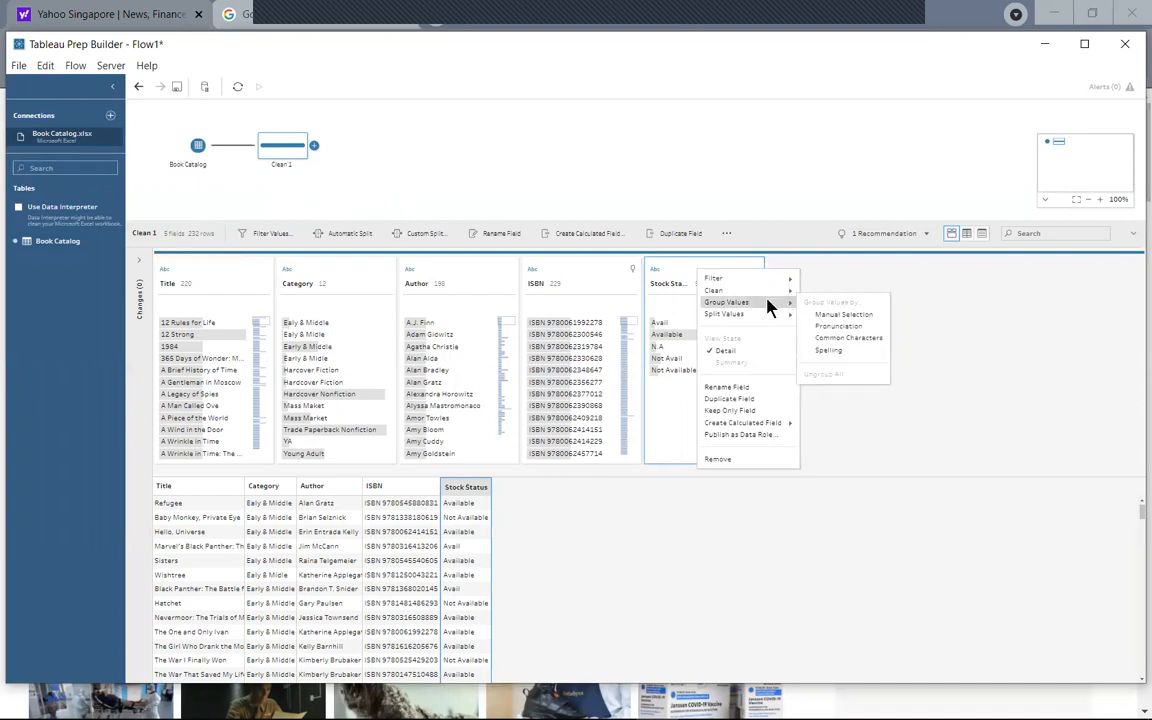
click(846, 315)
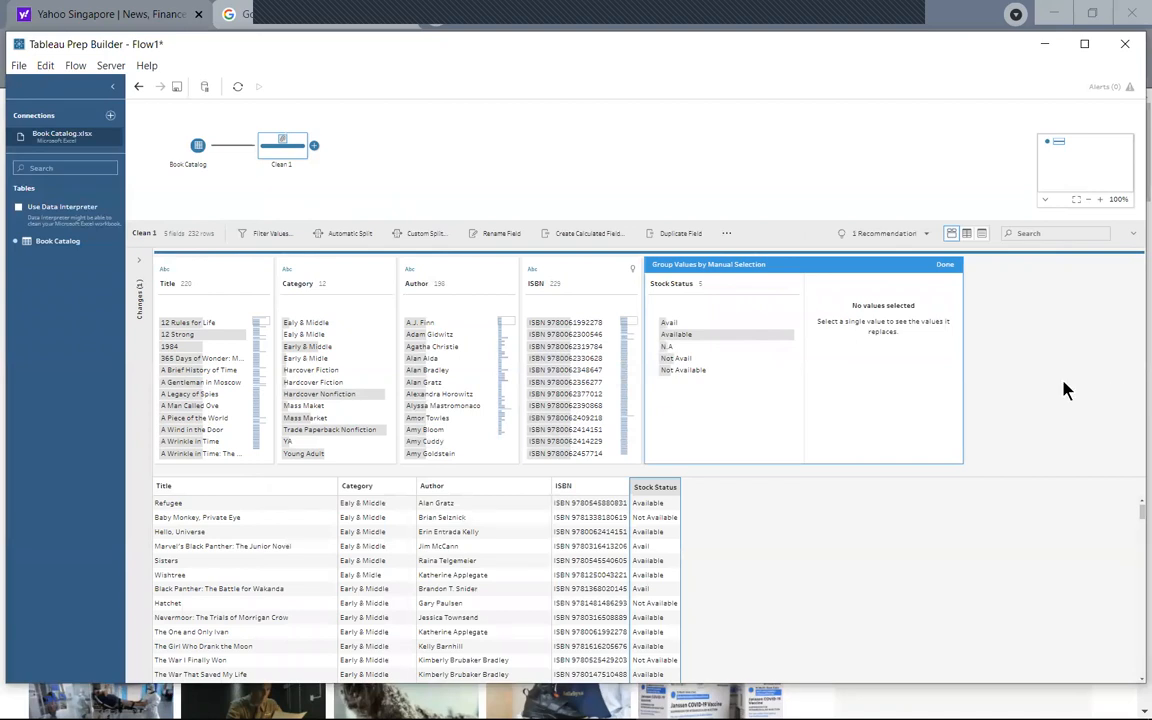
click(675, 338)
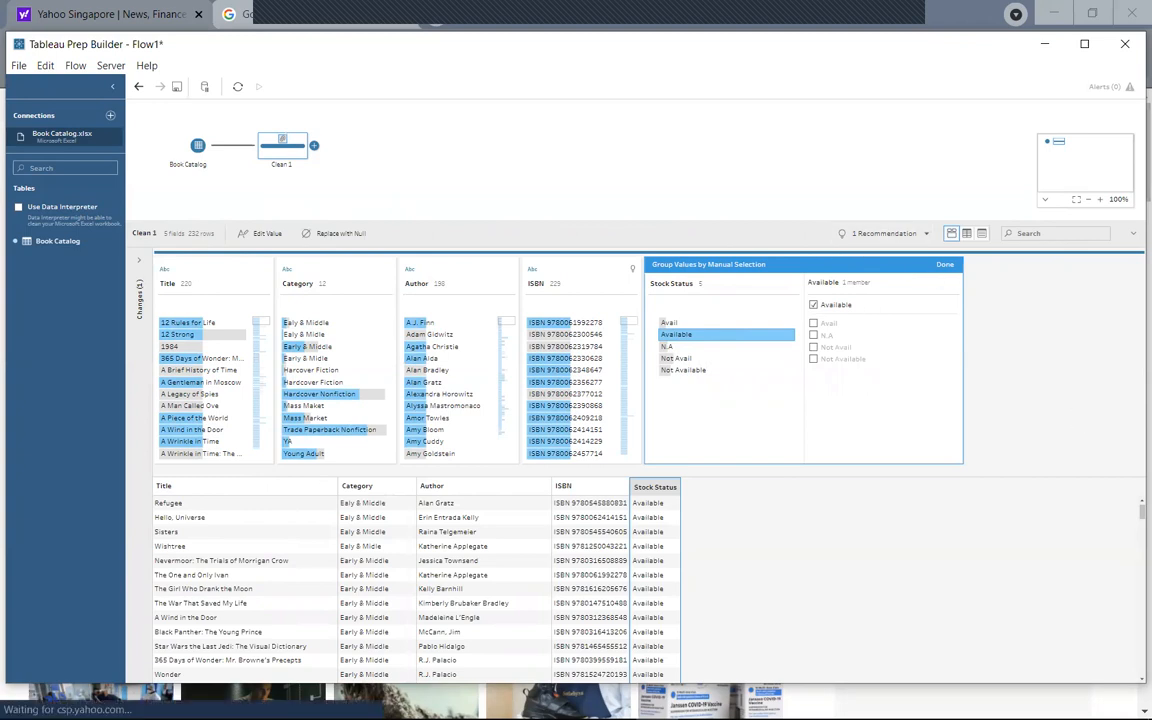
click(813, 324)
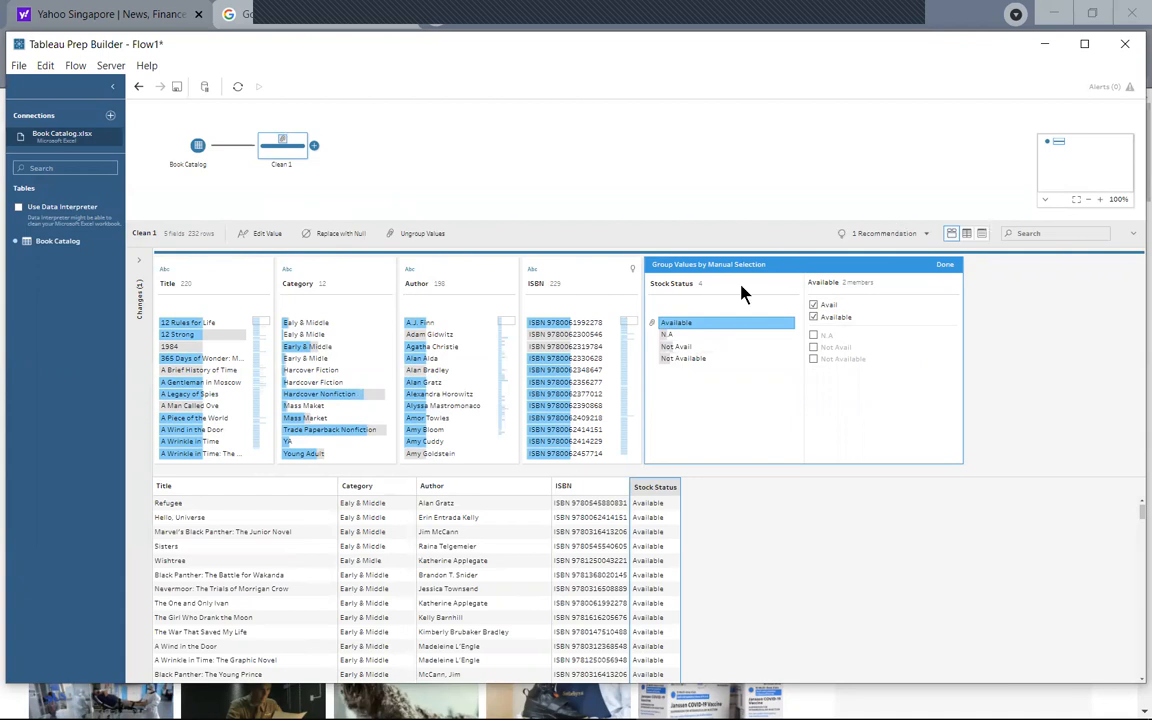
Add N.A and Not Avail to the Not Available group of Stock Status and finish the manual grouping.
click(685, 359)
click(687, 360)
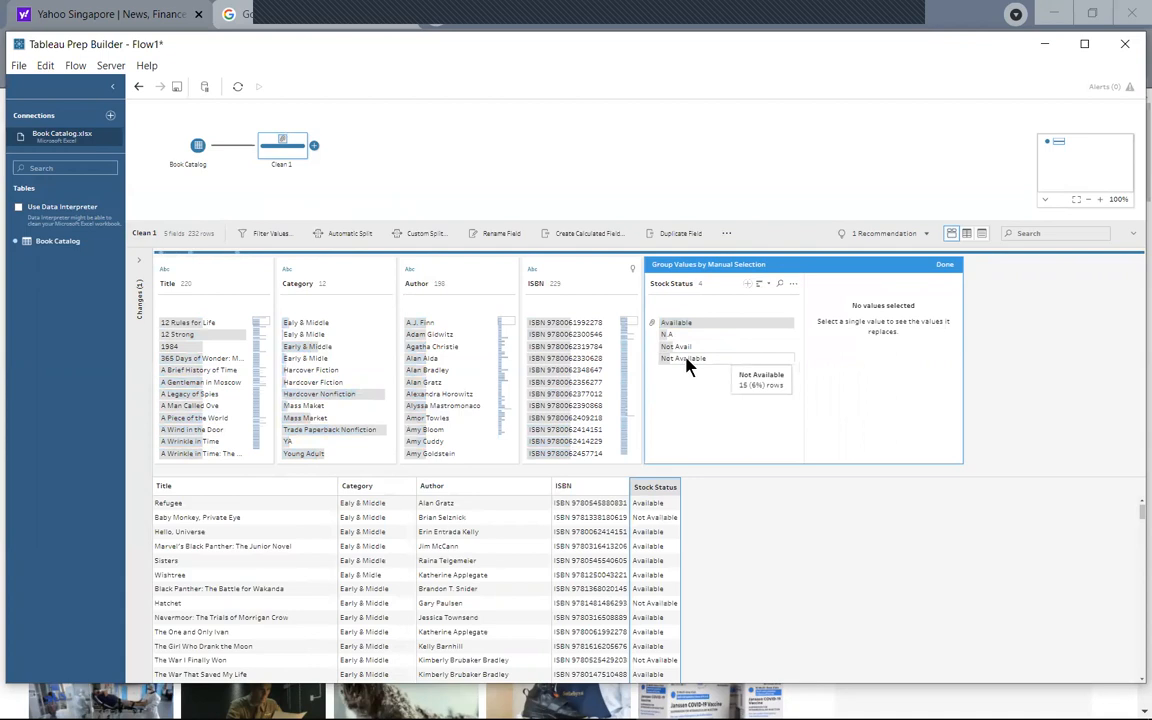
click(686, 360)
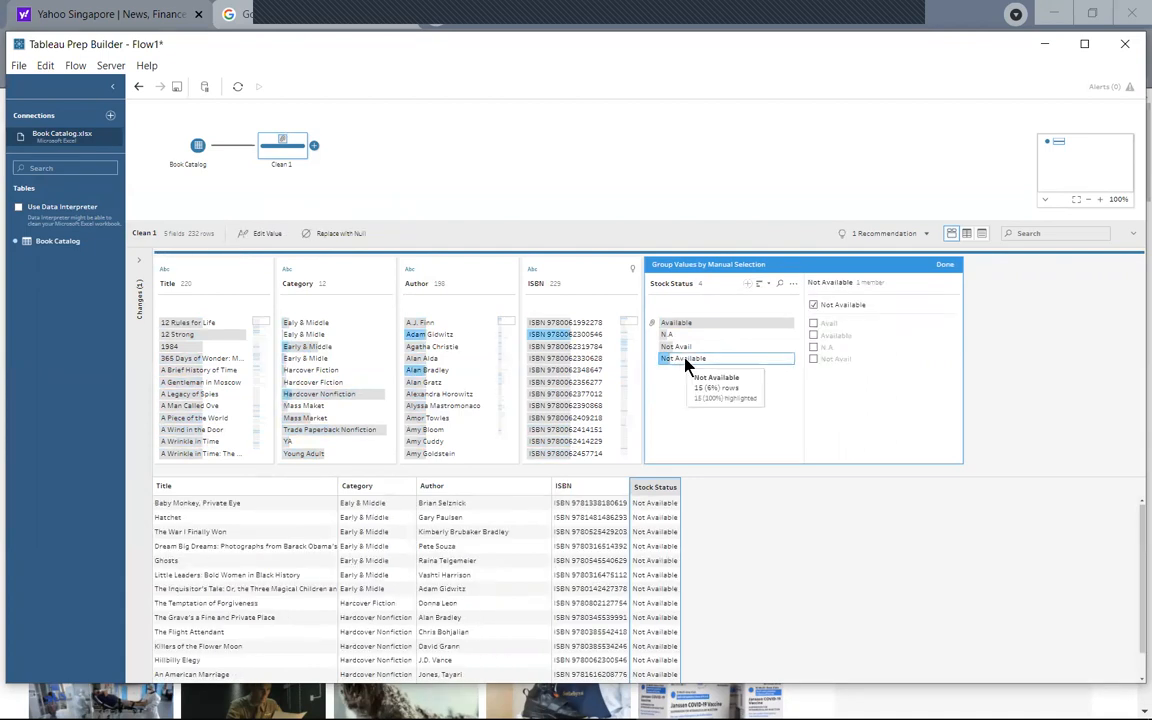
click(813, 349)
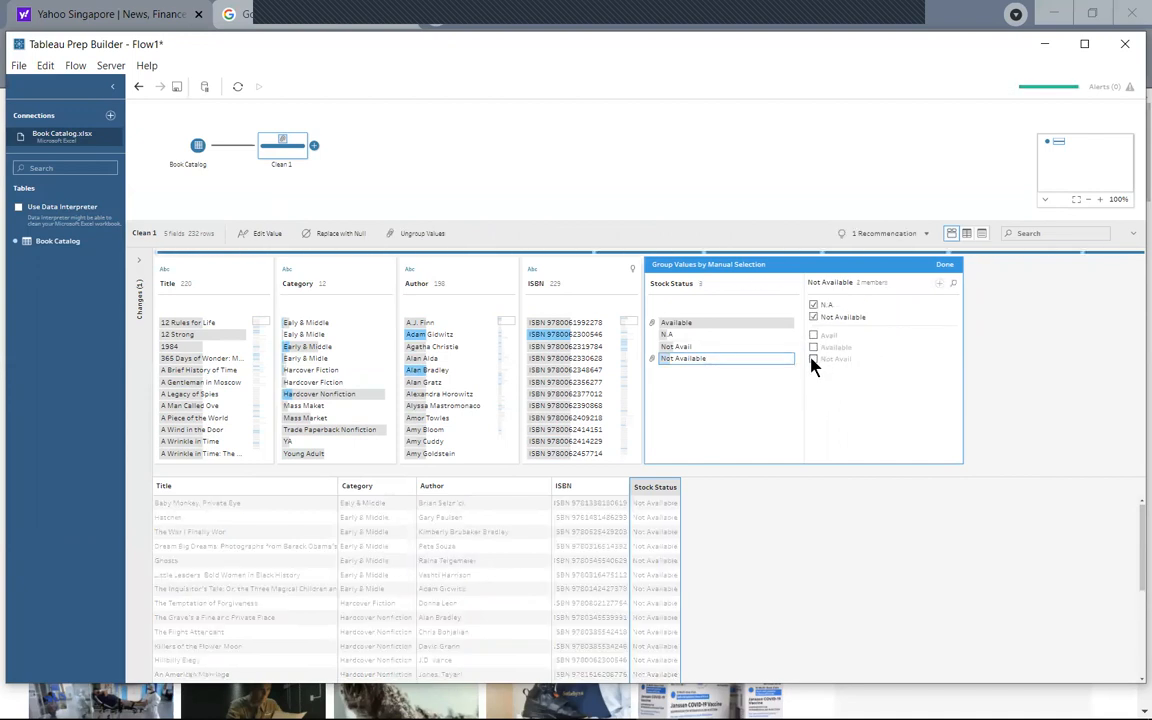
click(813, 361)
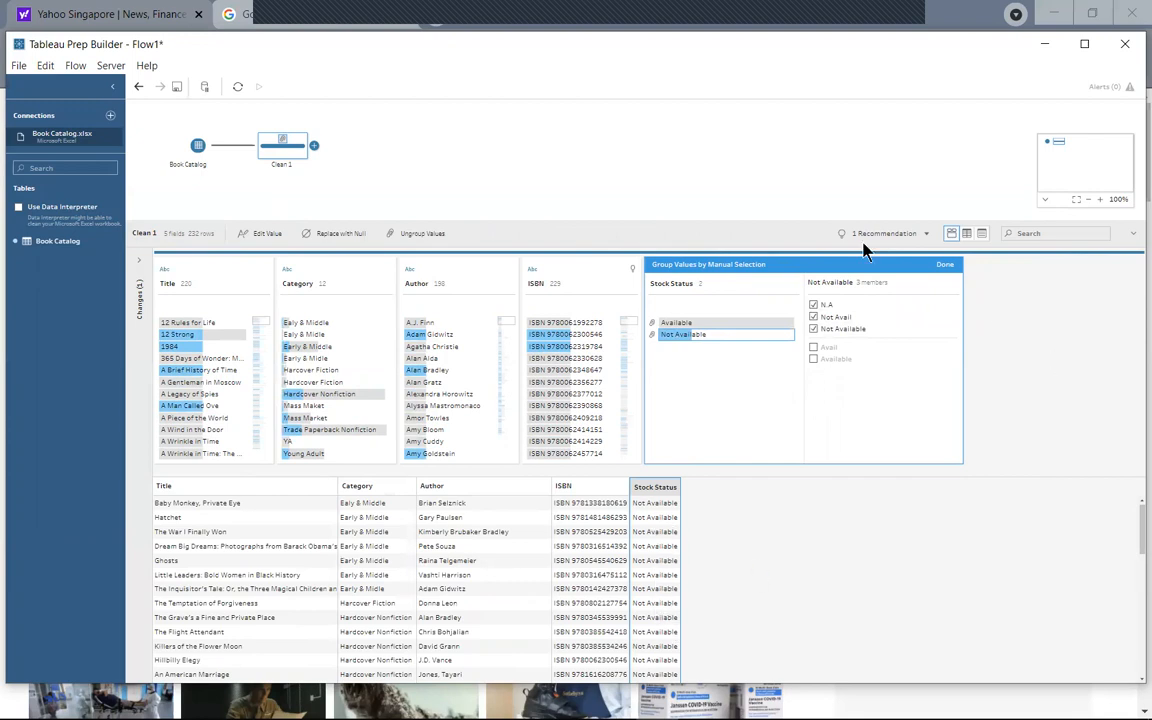
click(945, 265)
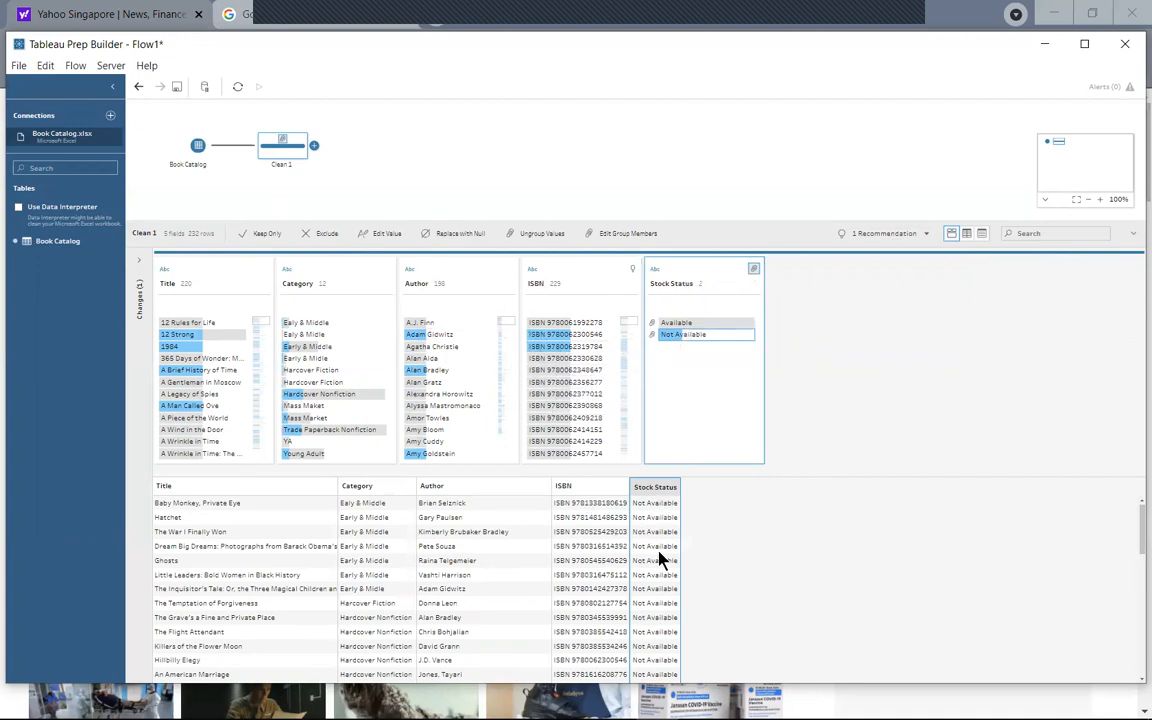
scroll(662, 576, down, 20)
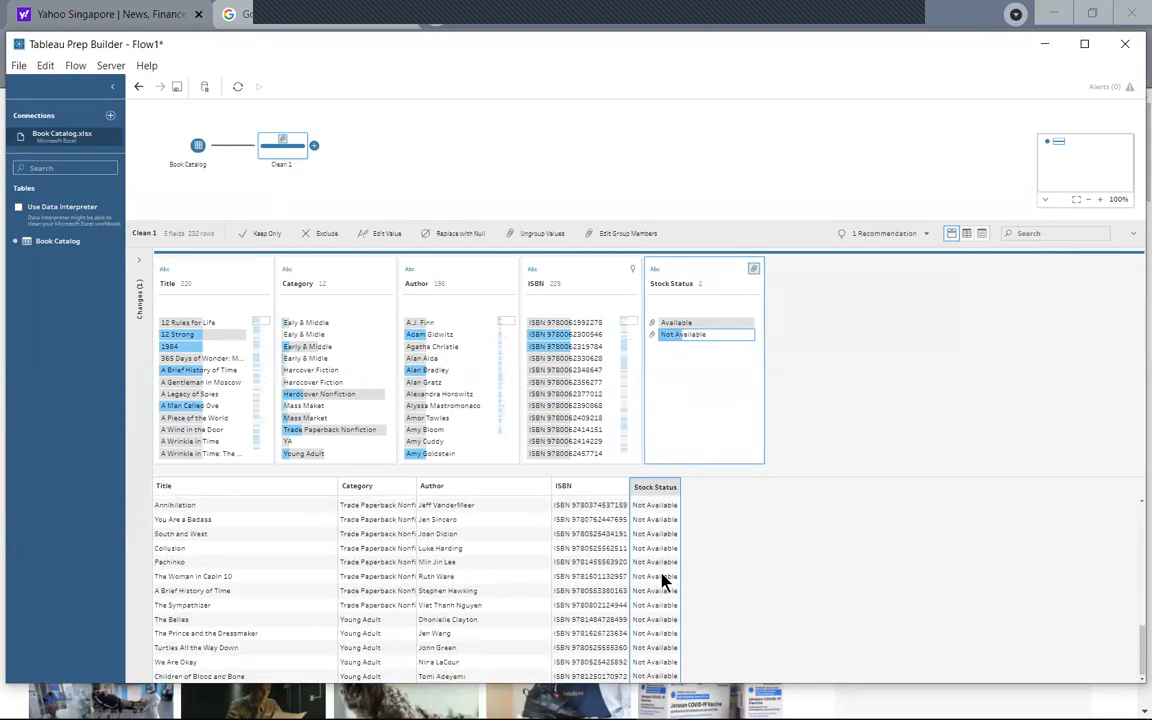
scroll(662, 573, up, 10)
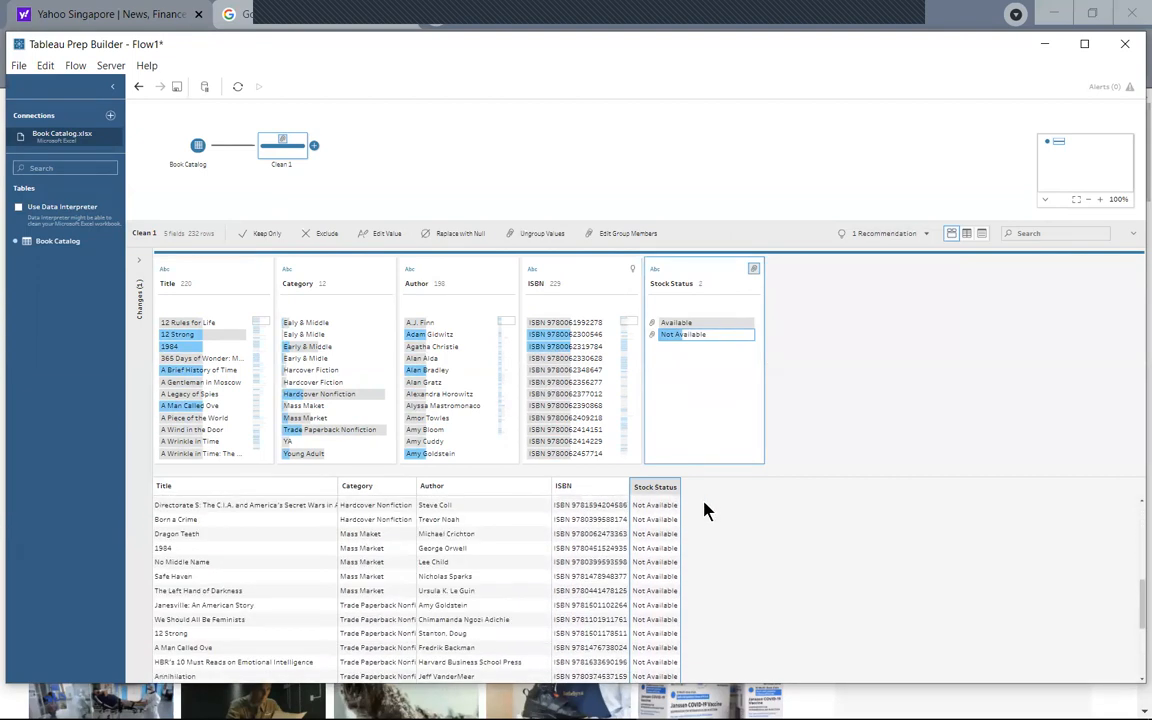
click(680, 322)
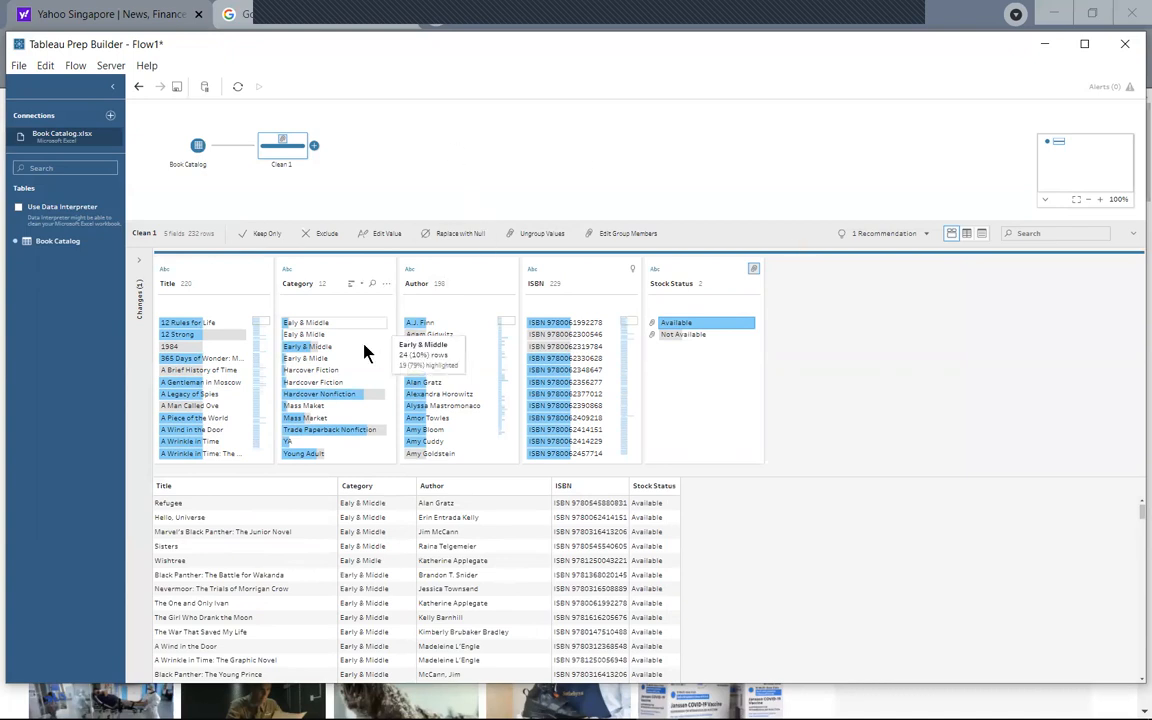
Group the values of the Category field by spelling.
click(314, 285)
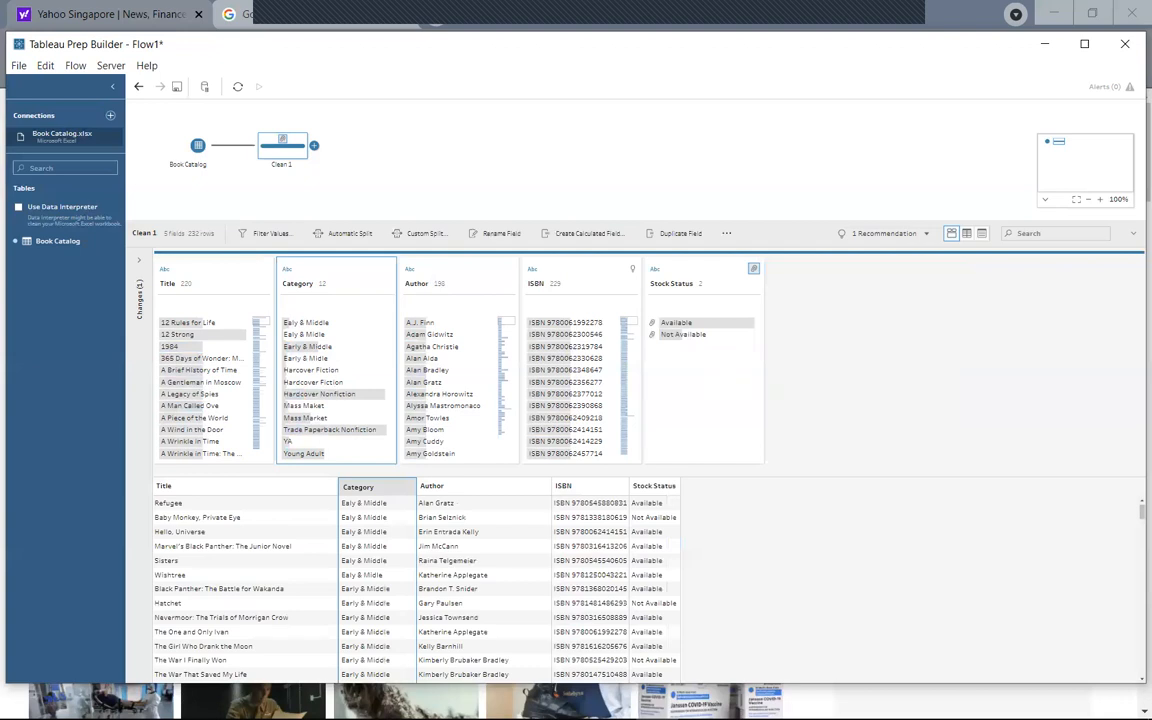
right_click(327, 280)
mouse_move(372, 313)
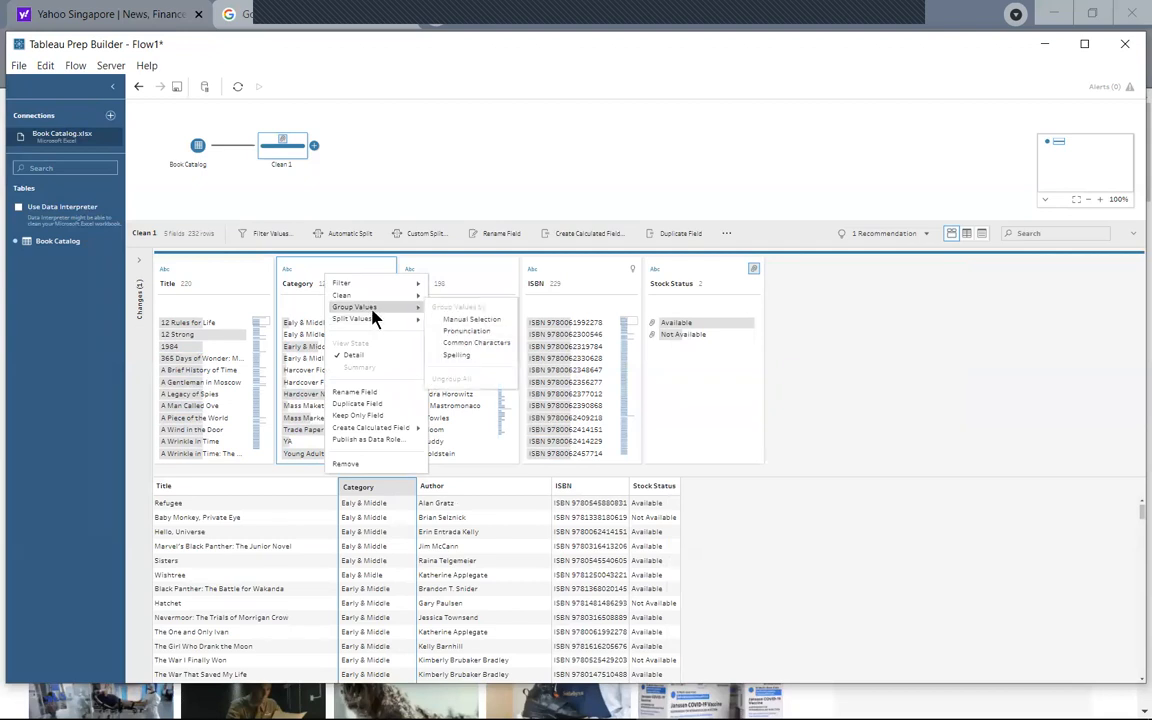
click(473, 360)
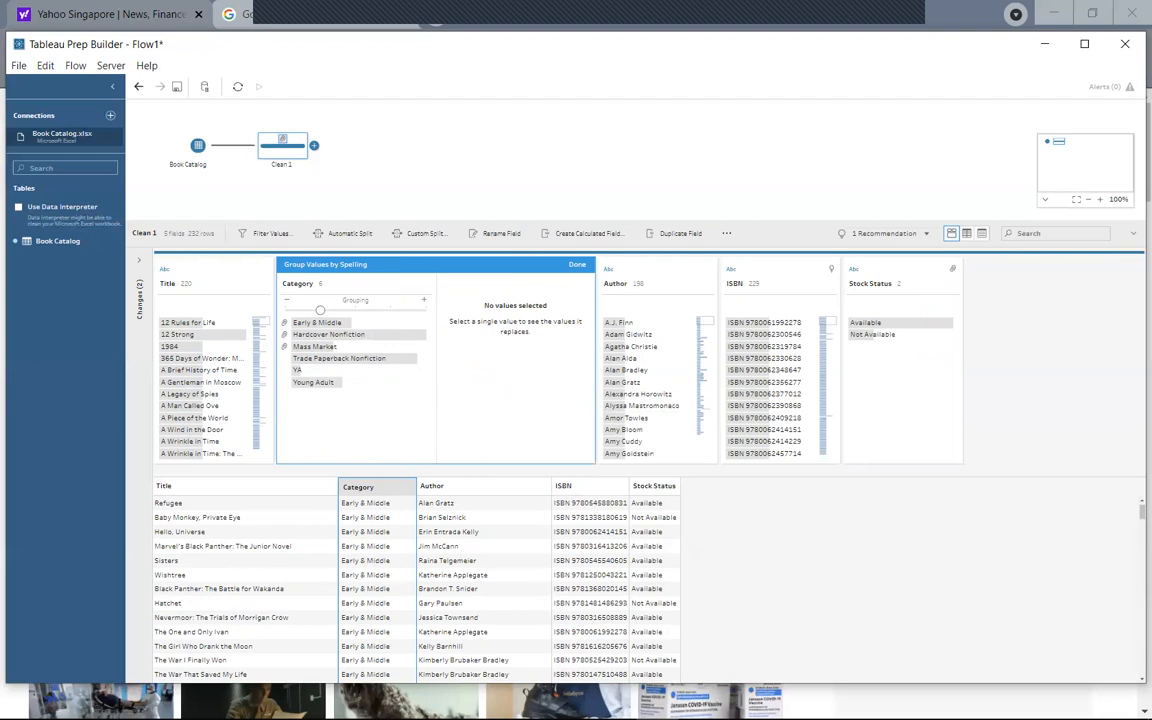
Check the members of the Category groups and lower the grouping level to its minimum to separate Hardcover Fiction from Hardcover Nonfiction.
click(311, 324)
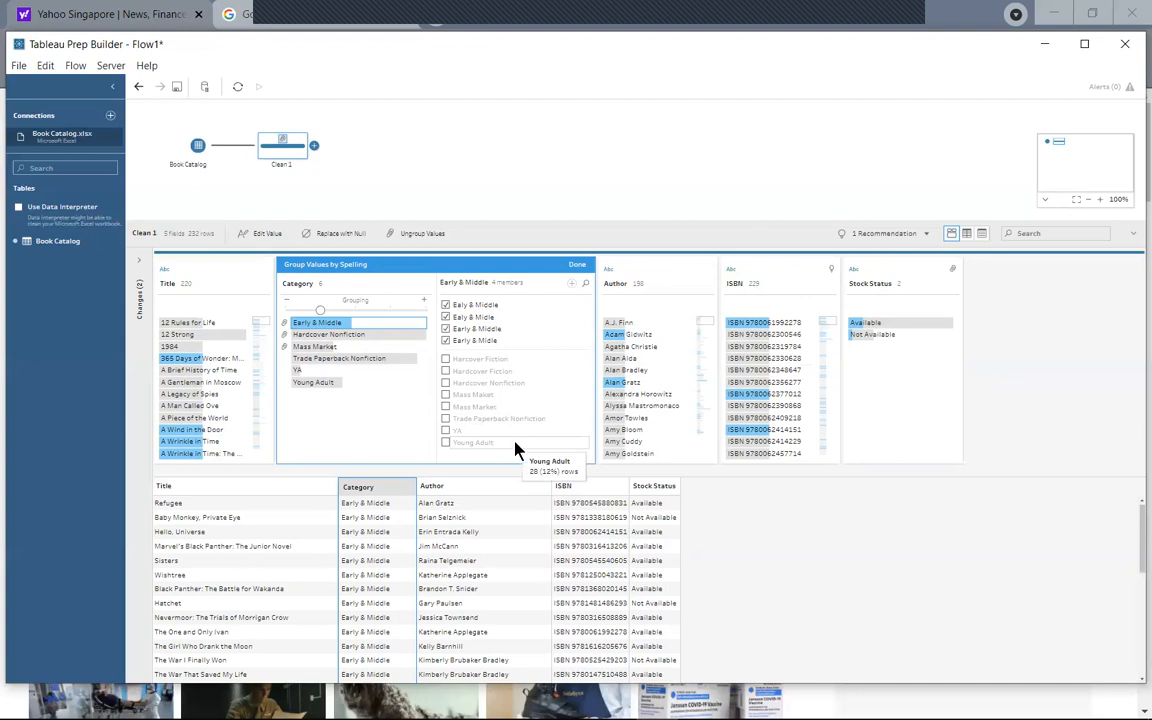
click(338, 343)
click(334, 342)
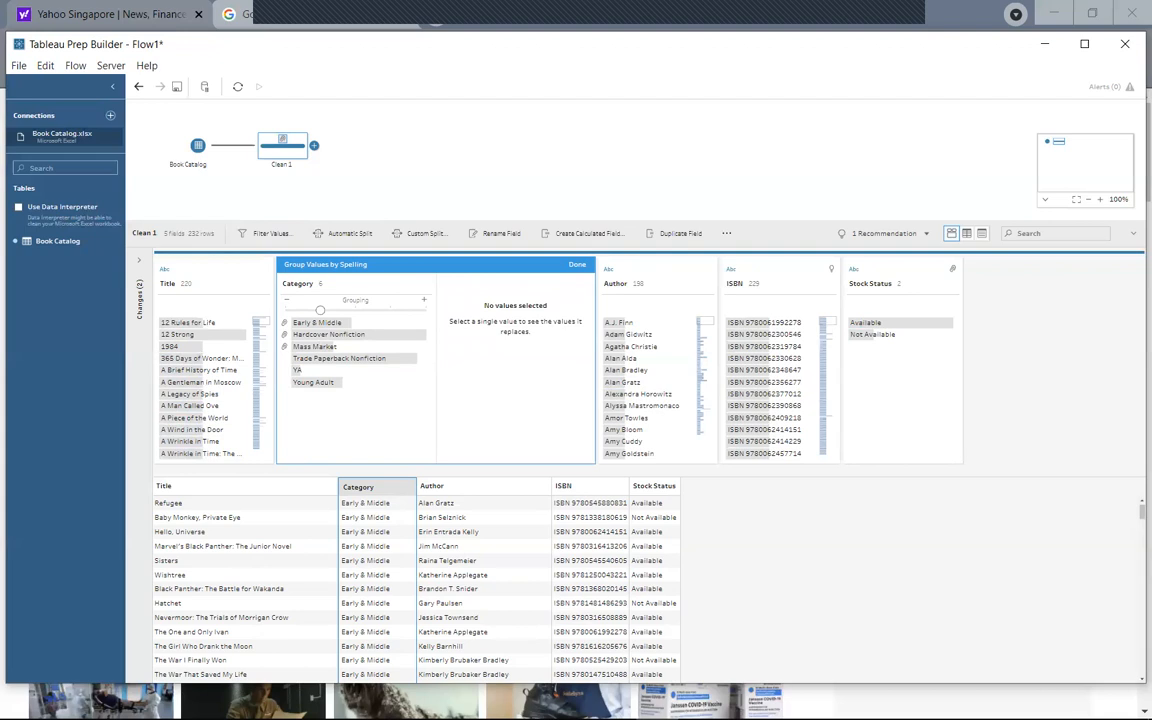
click(318, 336)
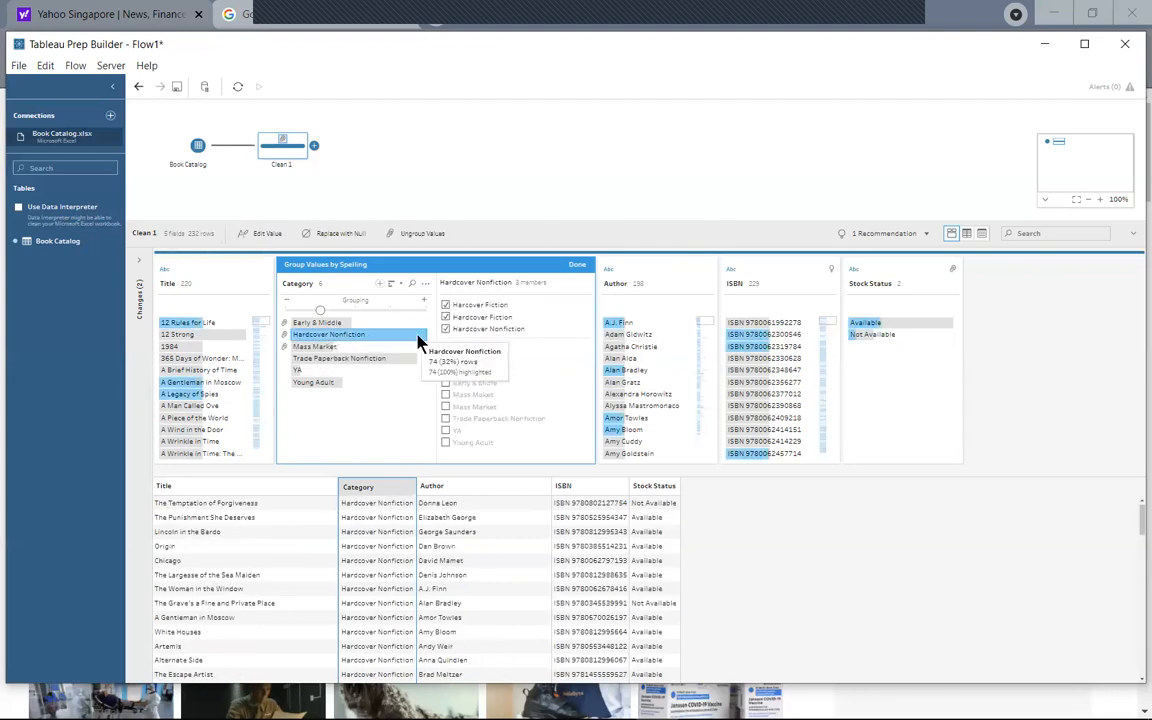
click(295, 312)
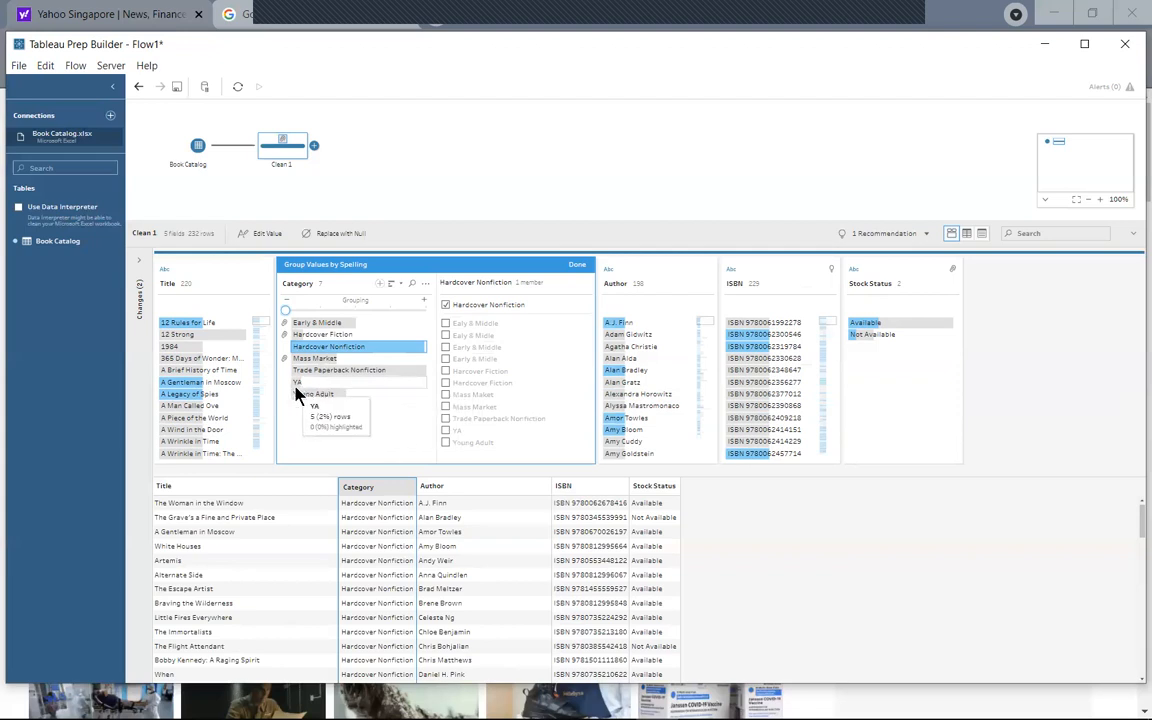
Add YA to the Young Adult group of Category and finish the grouping.
click(297, 384)
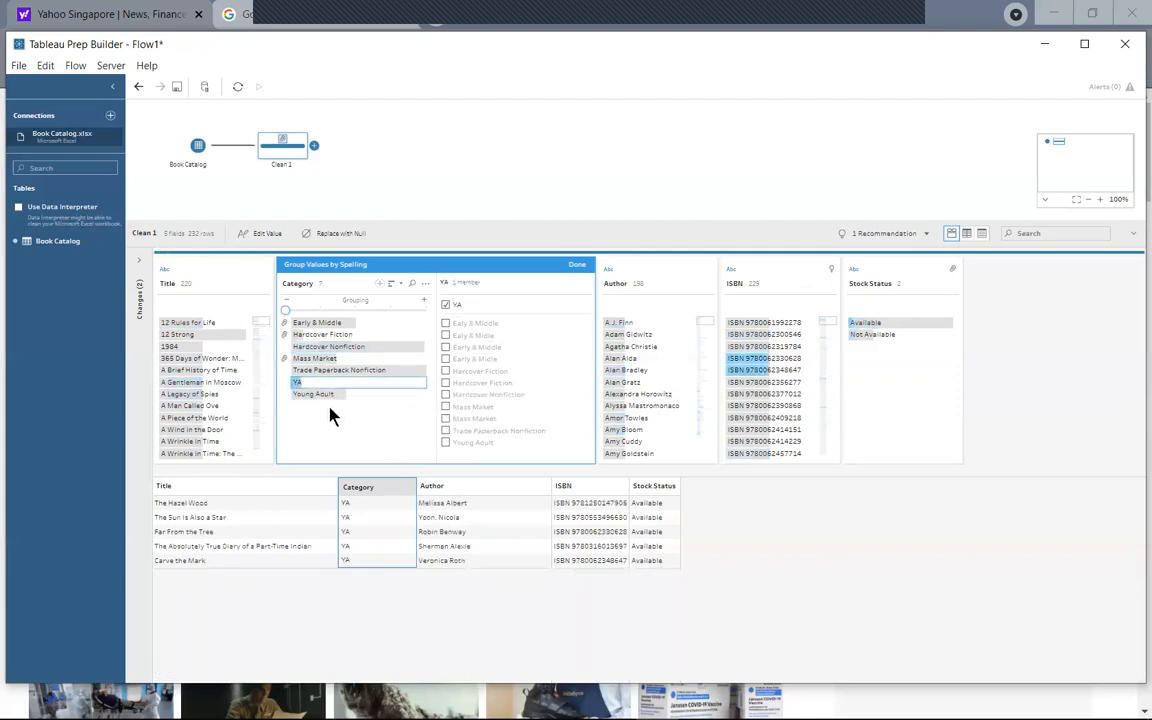
click(317, 397)
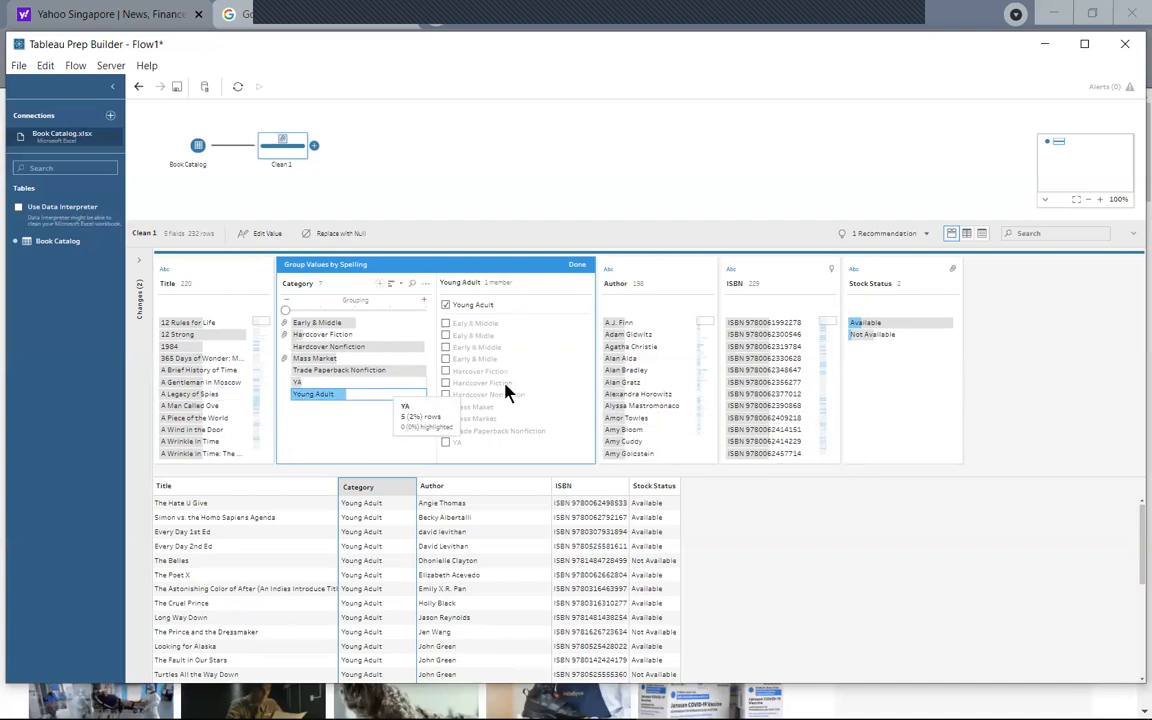
click(445, 443)
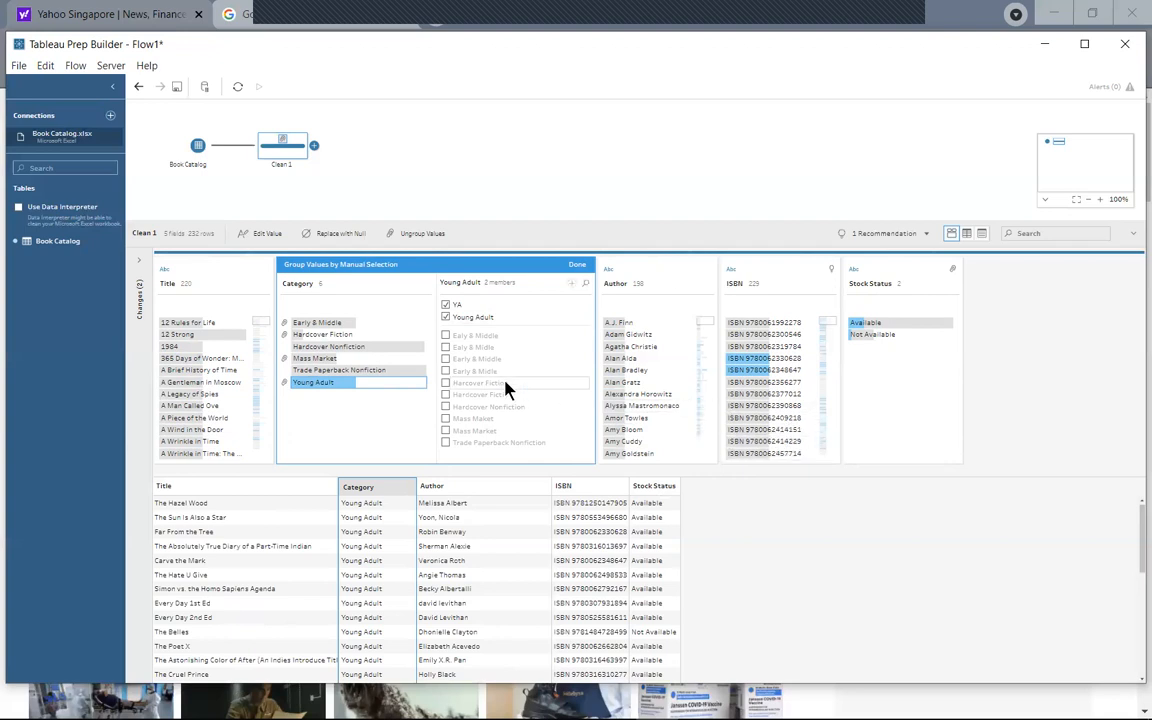
click(578, 266)
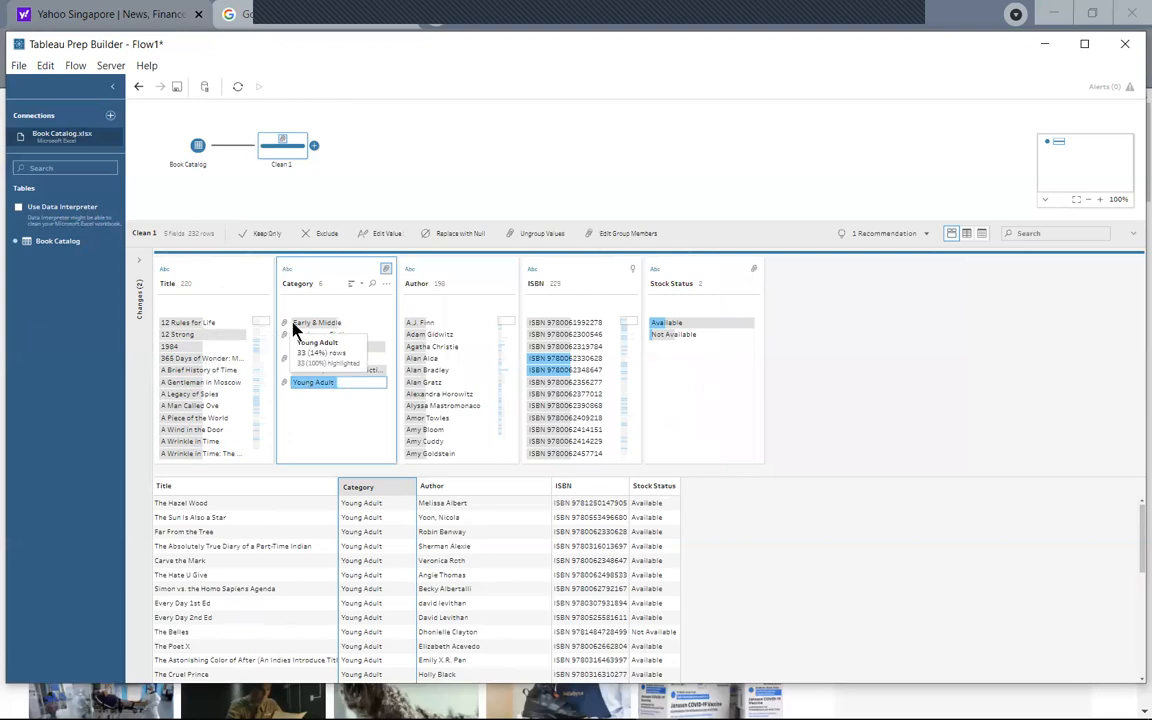
Look through the values of the Author field for author names written in inconsistent formats.
click(456, 288)
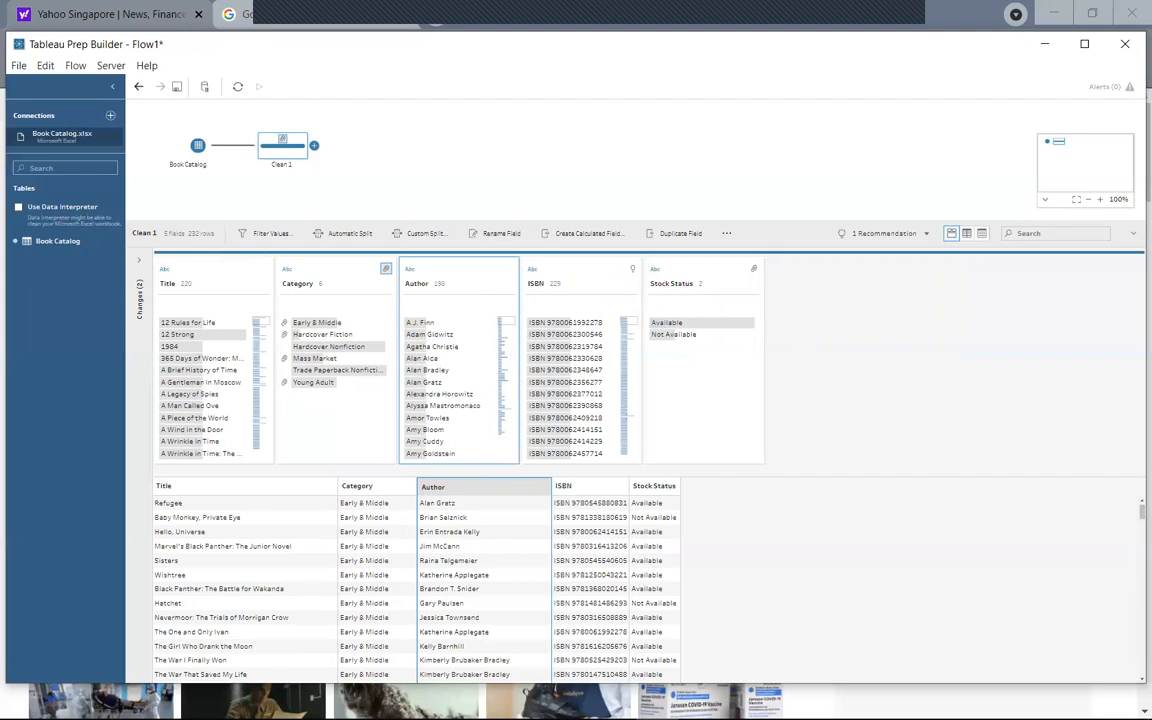
scroll(478, 391, down, 5)
scroll(476, 394, down, 3)
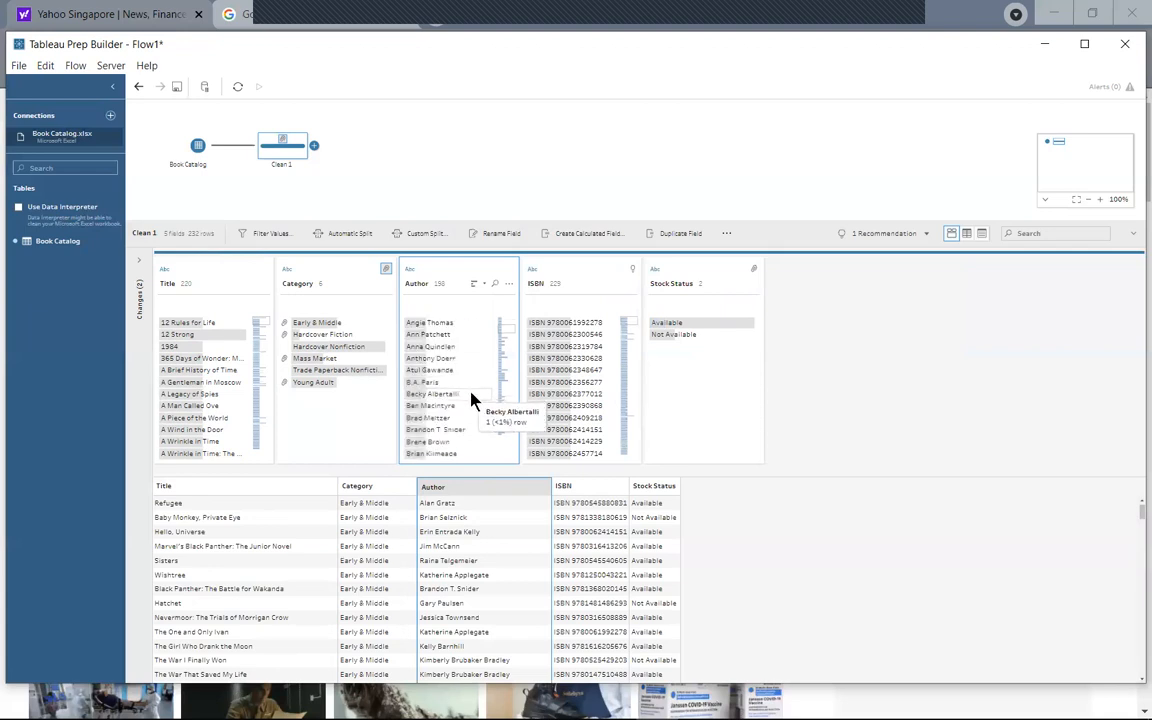
scroll(474, 400, down, 3)
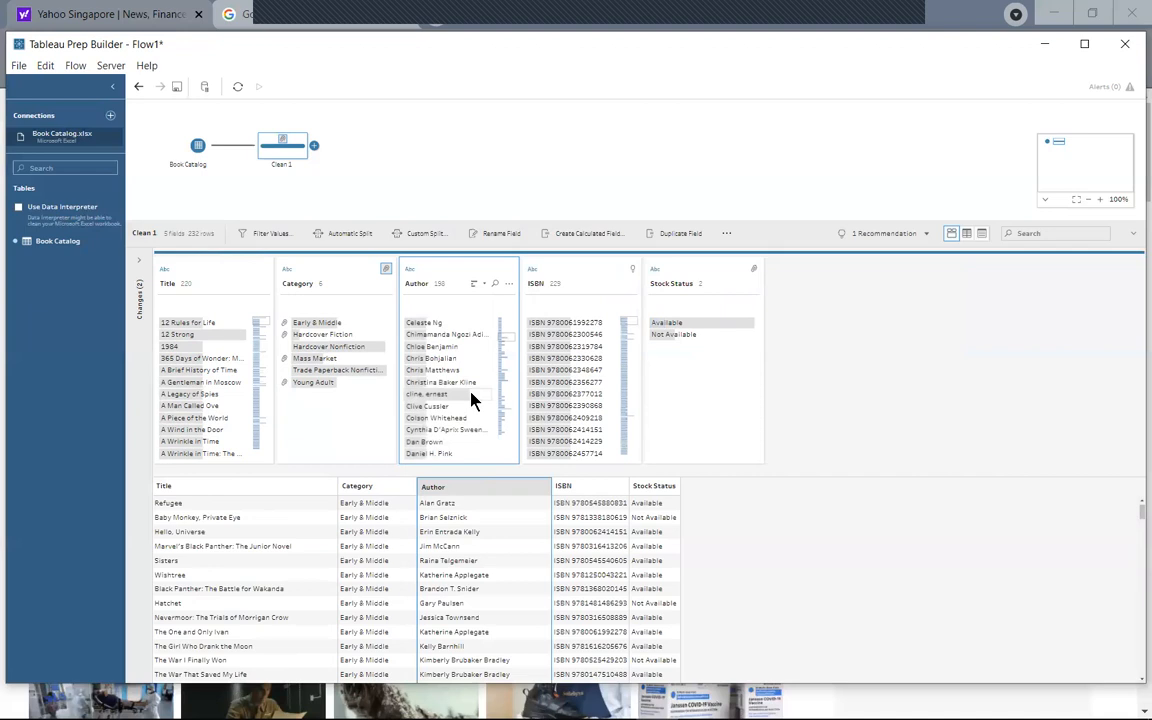
scroll(474, 400, down, 3)
scroll(474, 400, down, 3)
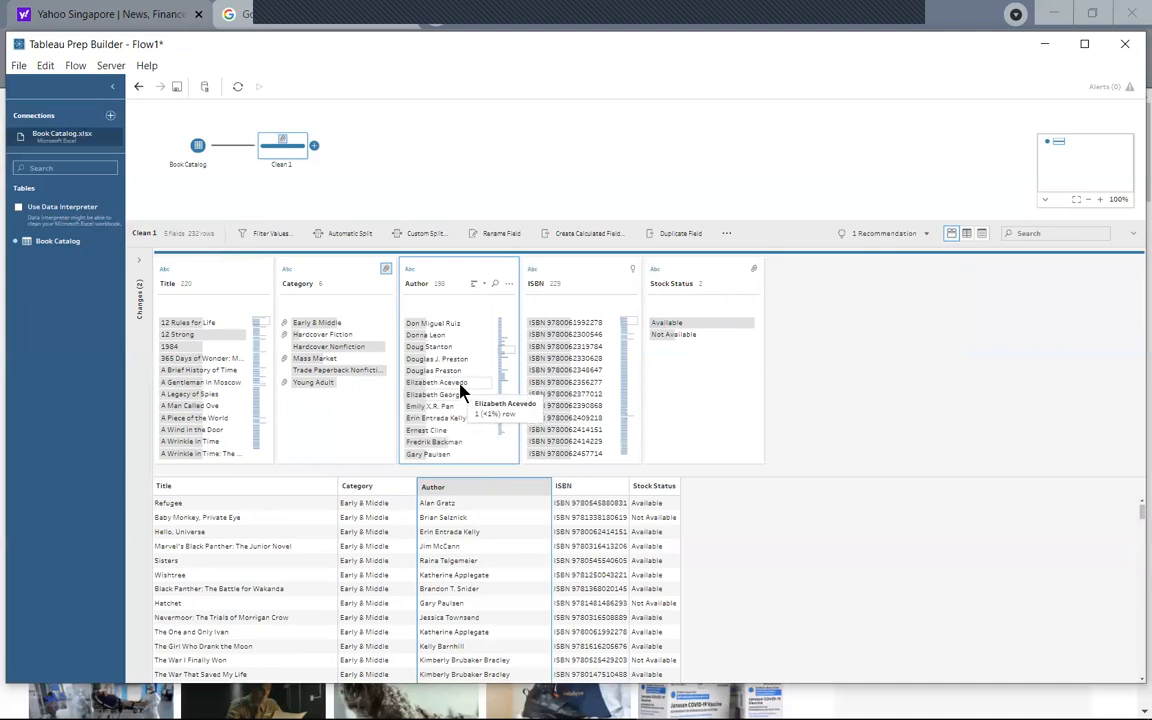
right_click(462, 383)
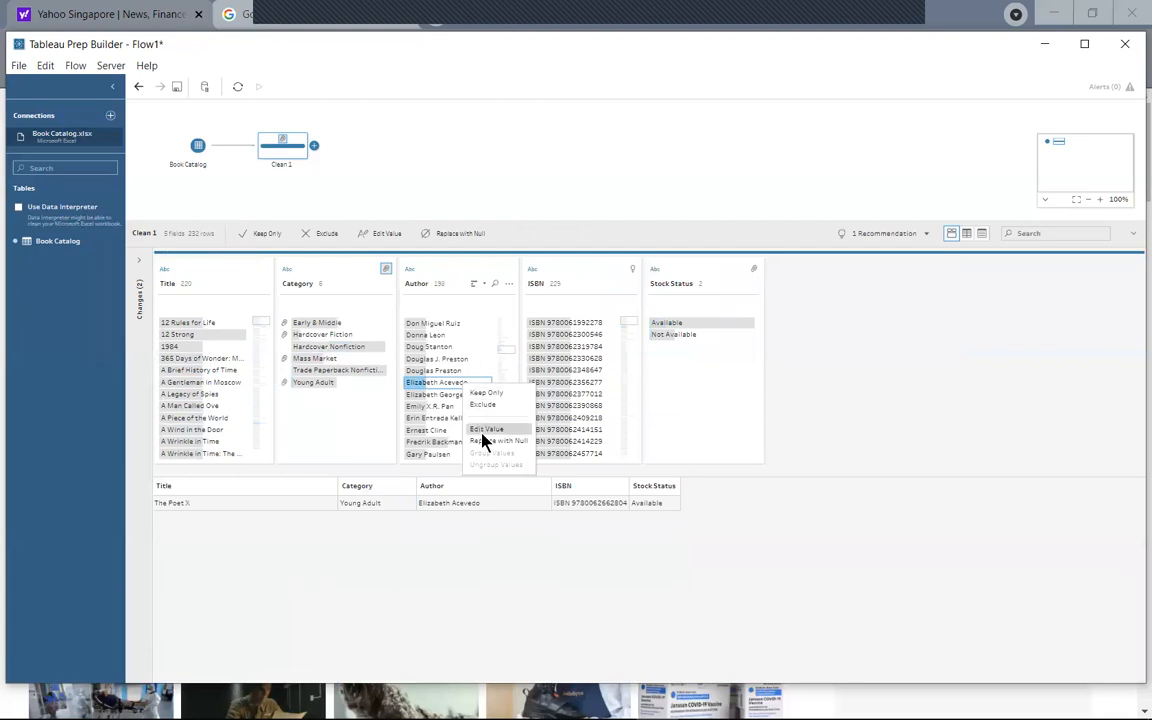
click(458, 263)
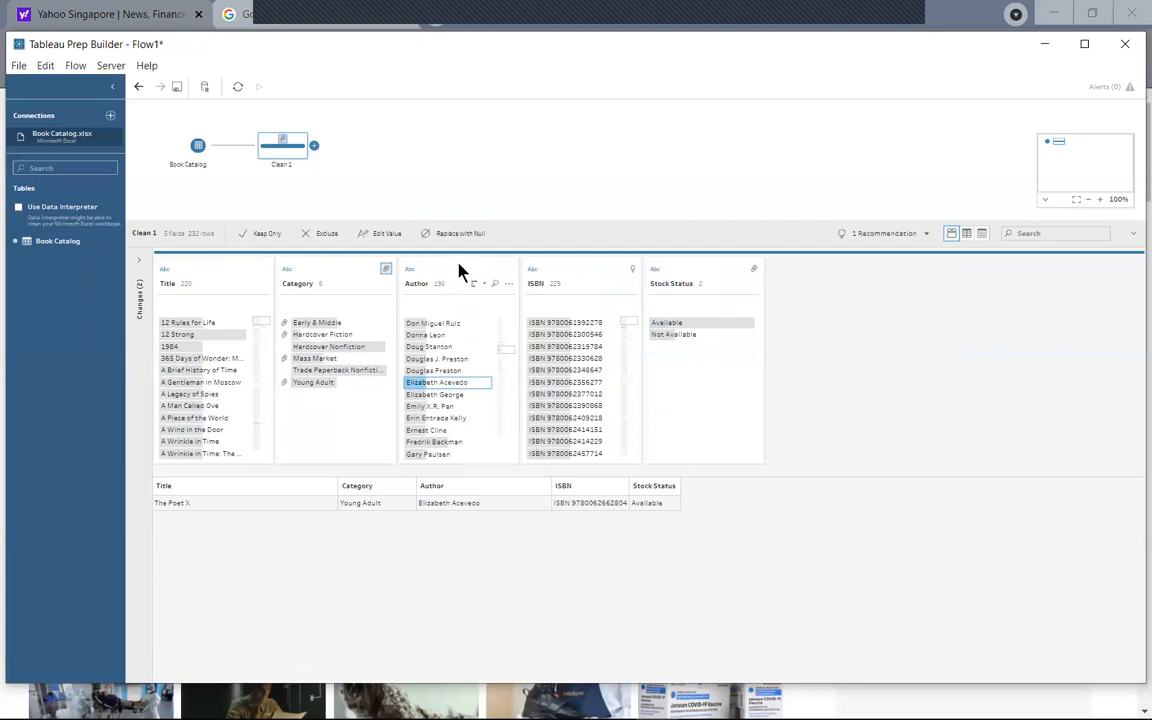
Group the values of the Author field by common characters.
click(459, 265)
right_click(460, 271)
mouse_move(489, 309)
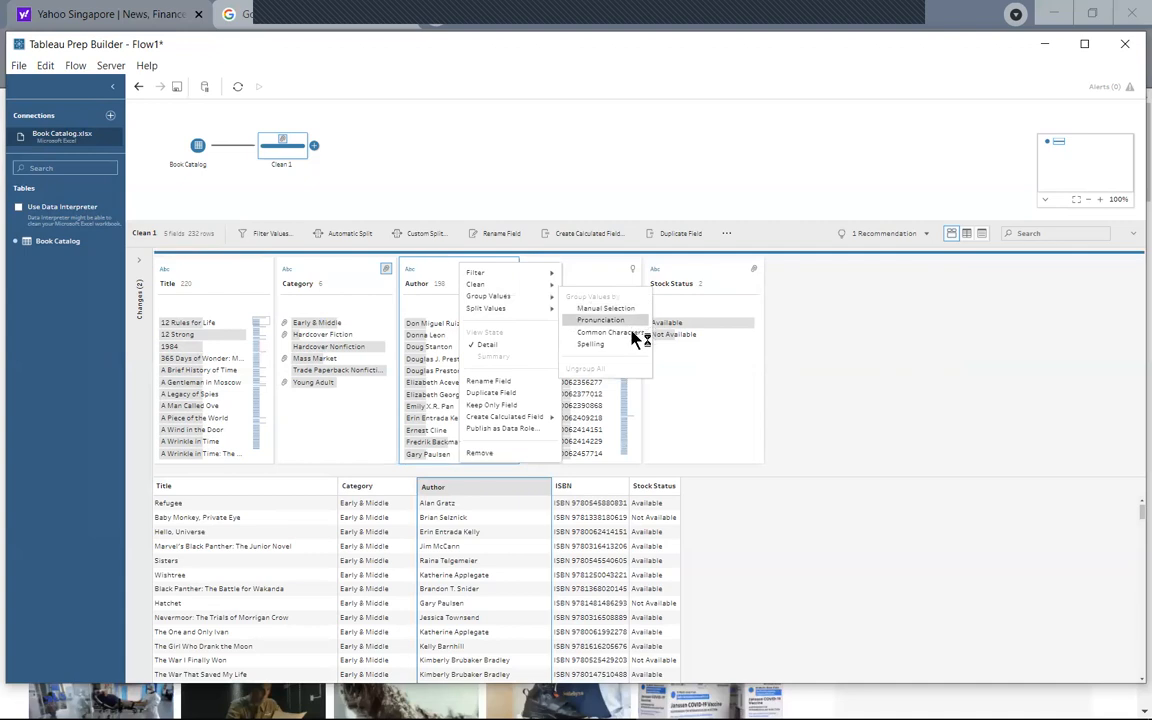
click(634, 341)
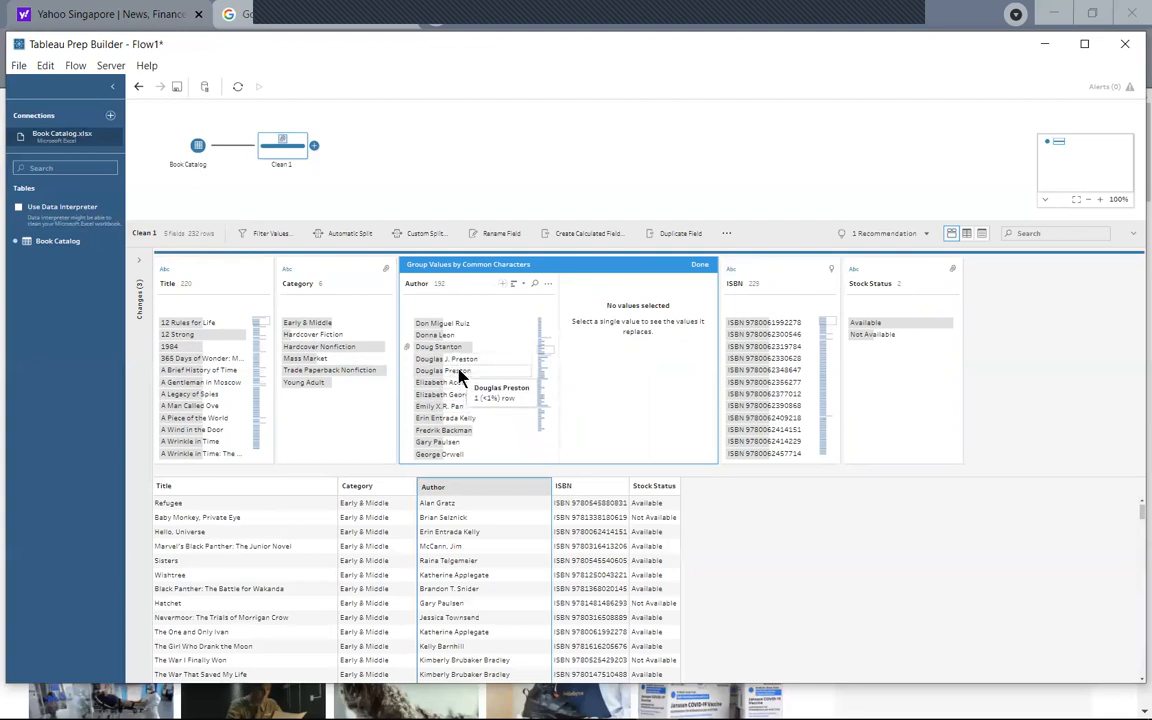
Examine the members of the "Grisham, John" group in the Author field.
scroll(478, 382, down, 3)
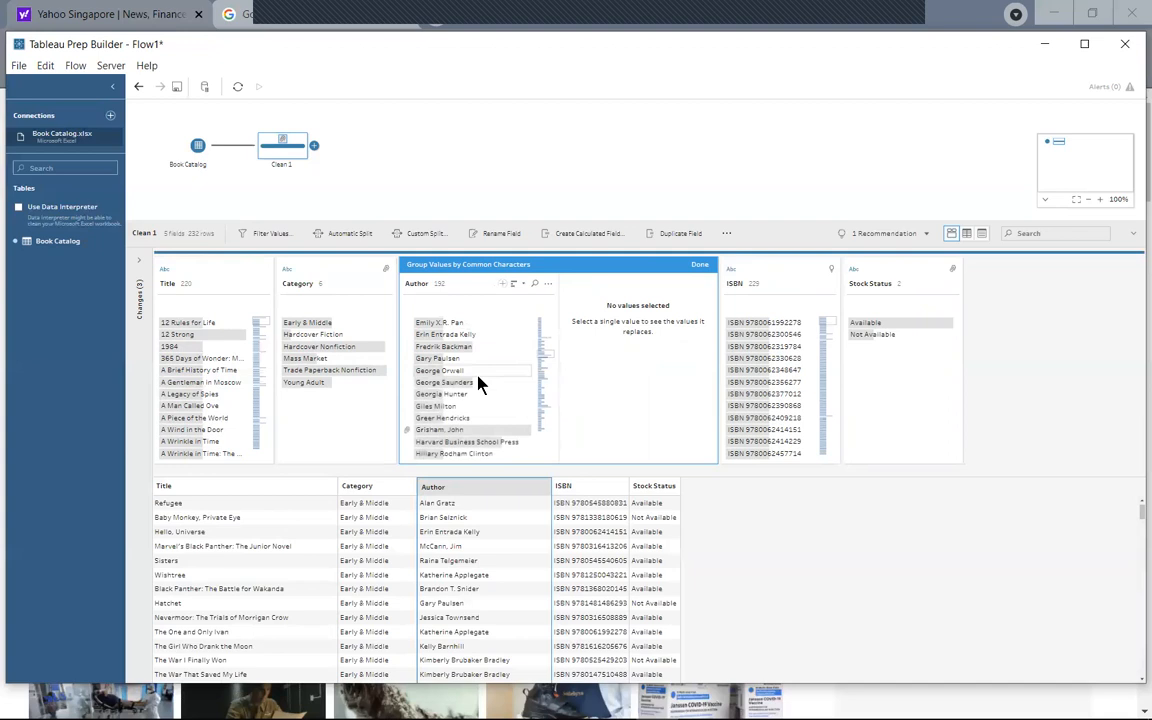
click(448, 432)
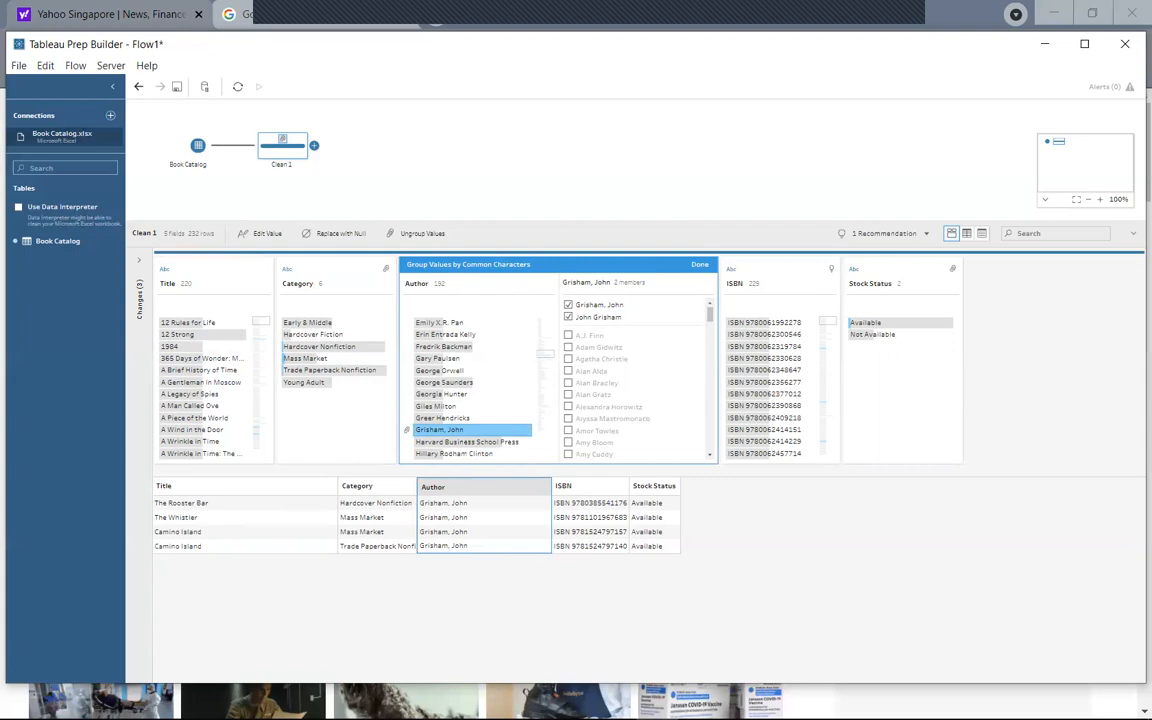
click(440, 430)
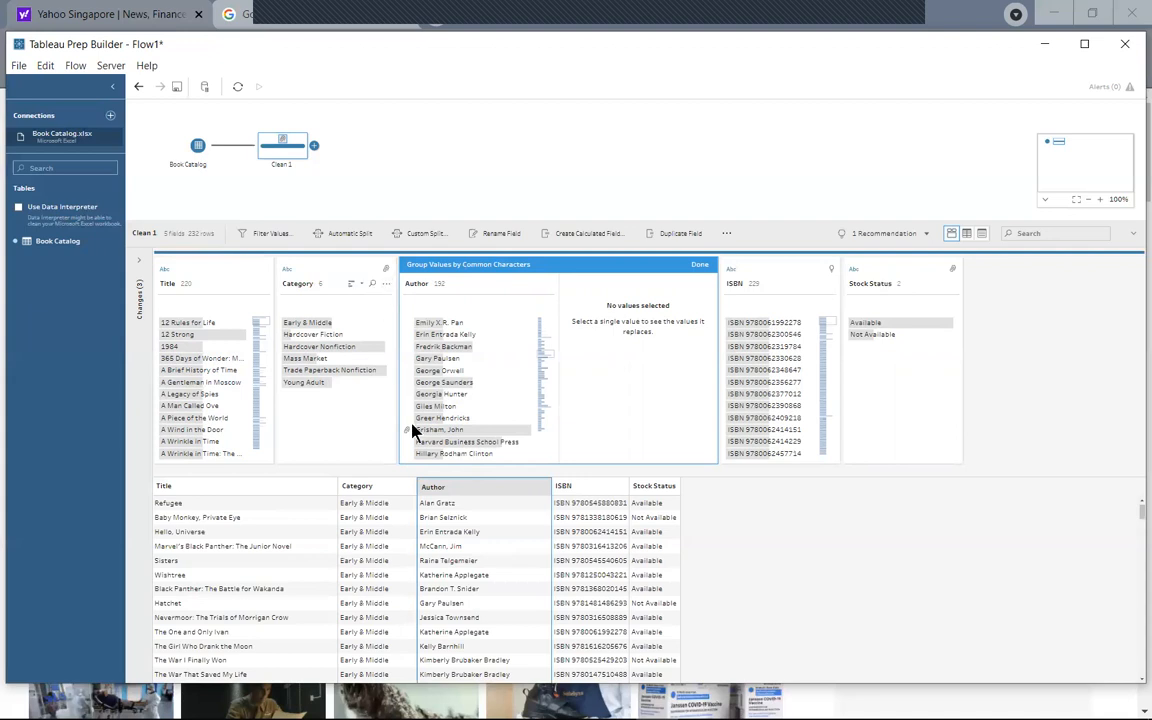
click(437, 430)
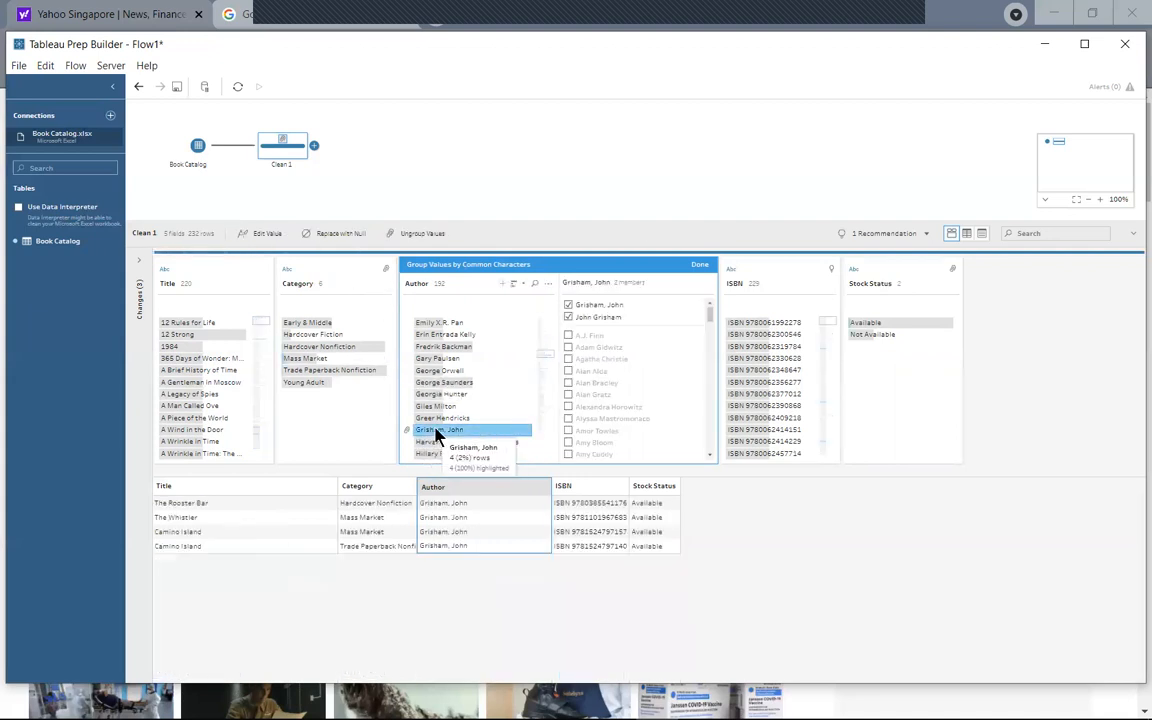
click(441, 436)
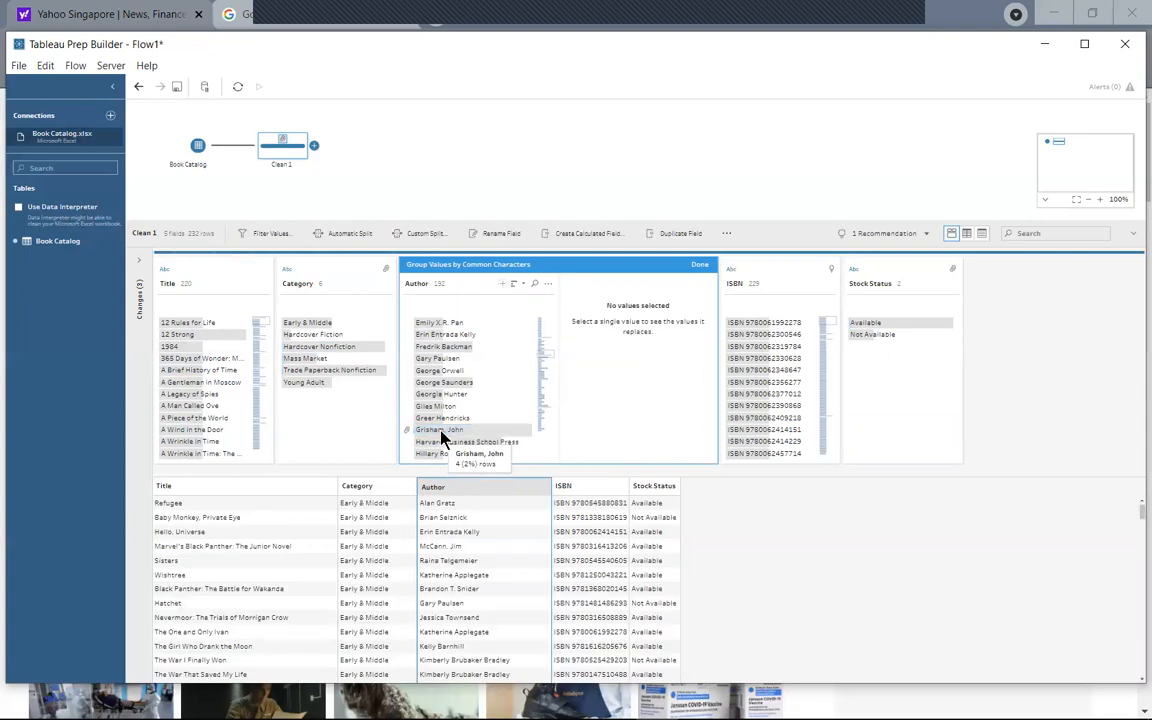
Rename the "Grisham, John" group of the Author field as John Grishan.
click(441, 436)
right_click(442, 433)
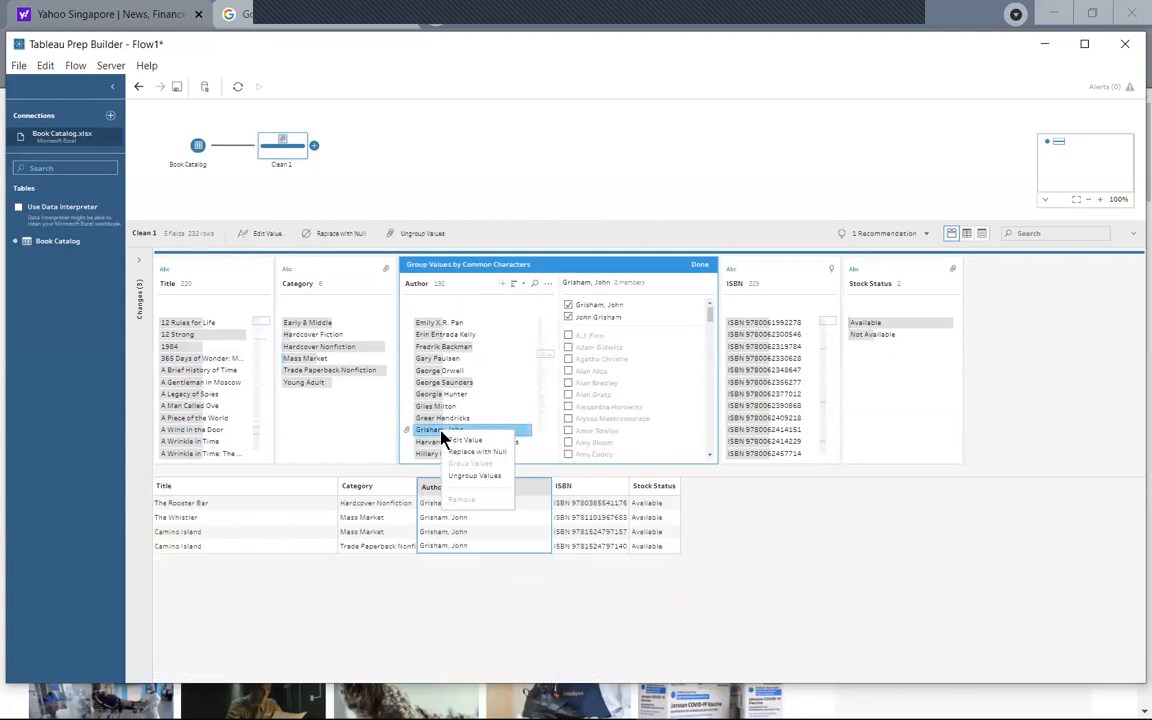
click(453, 441)
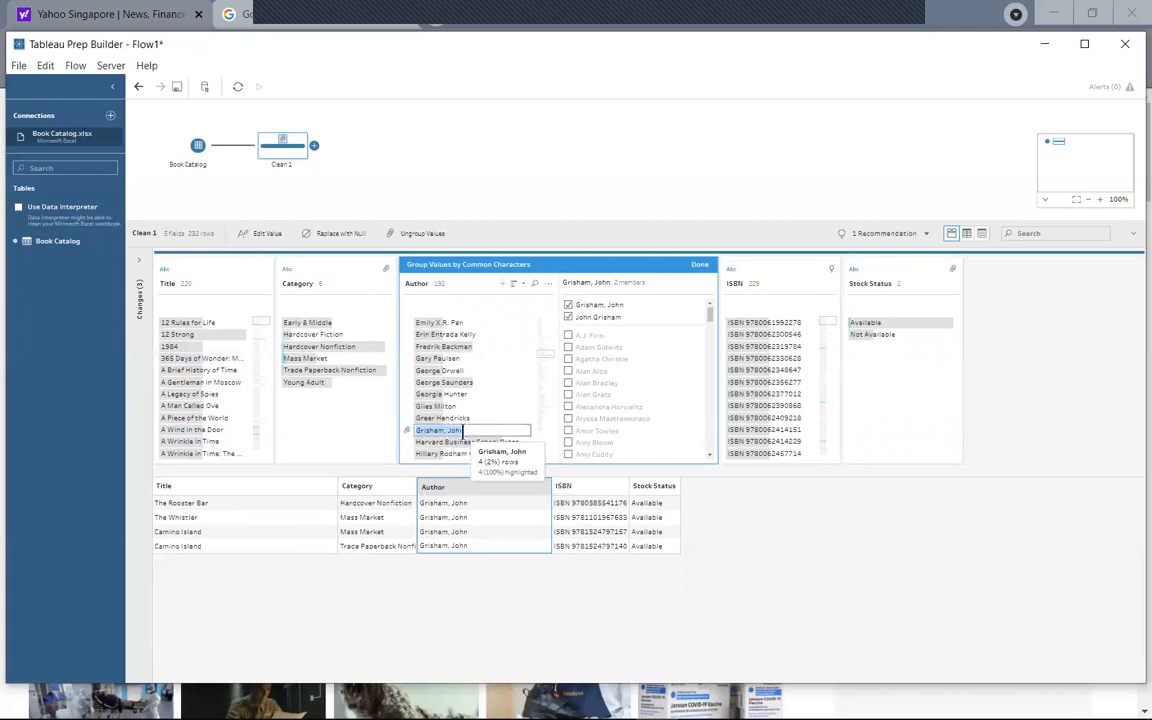
click(445, 430)
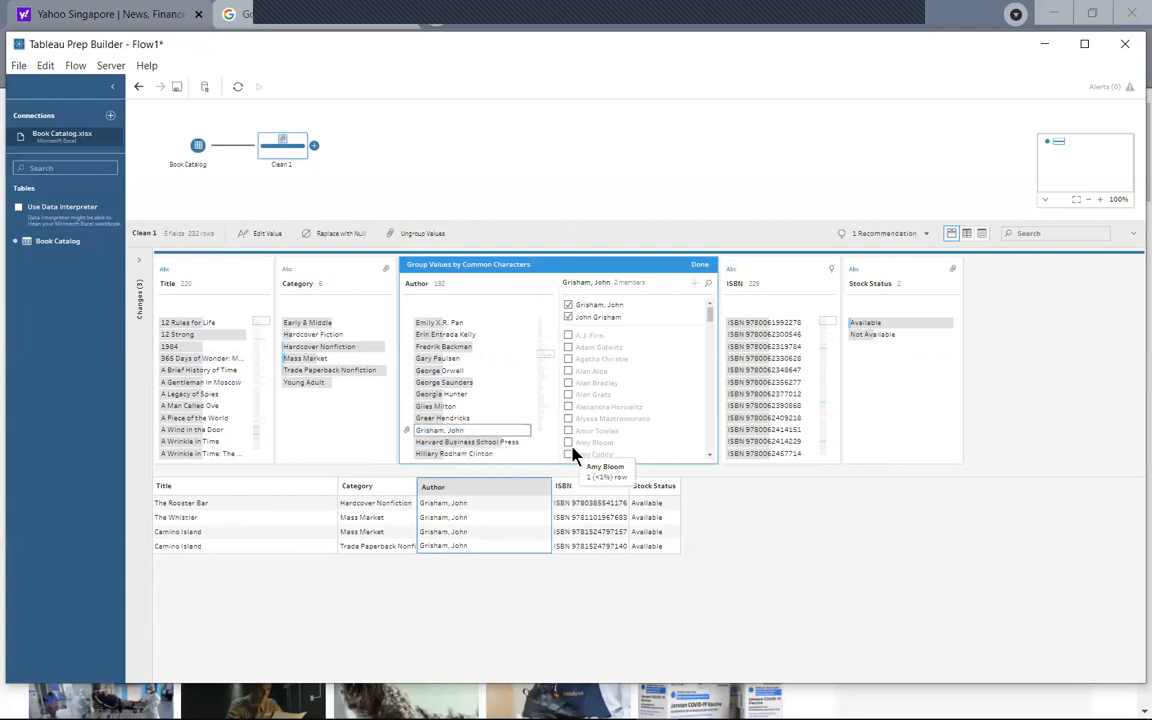
key(BackSpace)
key(BackSpace)
key(BackSpace)
key(BackSpace)
key(BackSpace)
key(BackSpace)
key(BackSpace)
key(BackSpace)
key(Right)
key(Right)
key(Right)
key(Right)
text(Grisham)
key(Return)
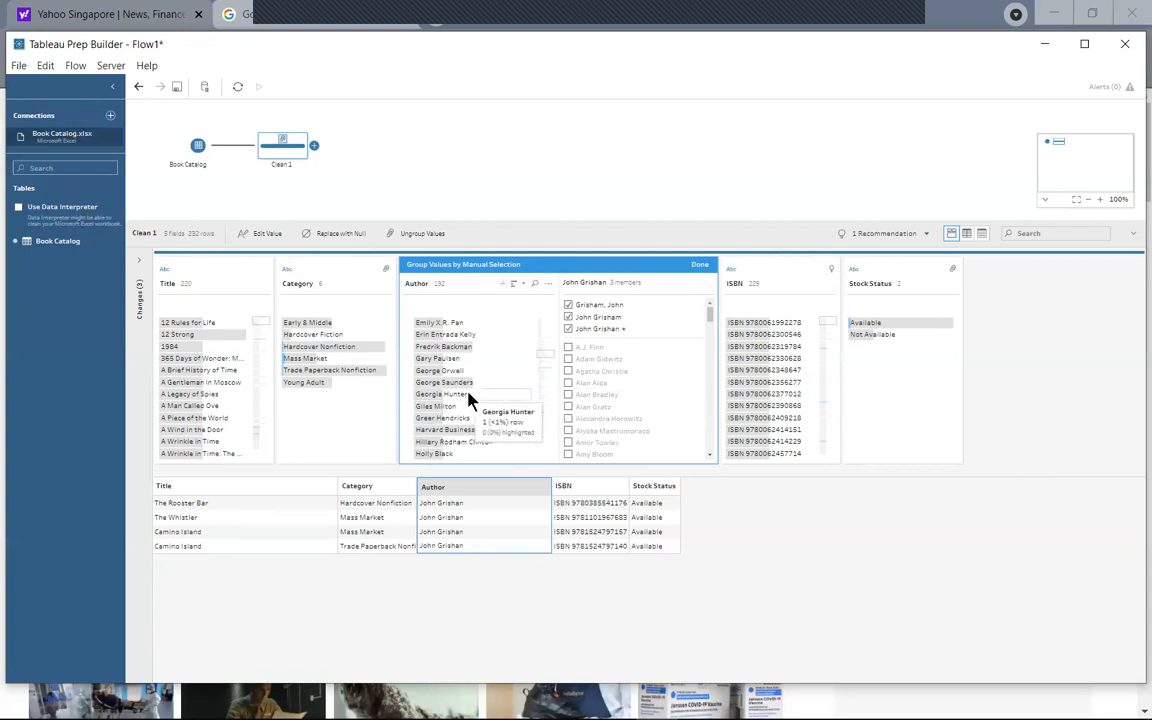
Look through the Author list for the renamed group and for other grouped names in last-name-first order.
scroll(470, 398, up, 3)
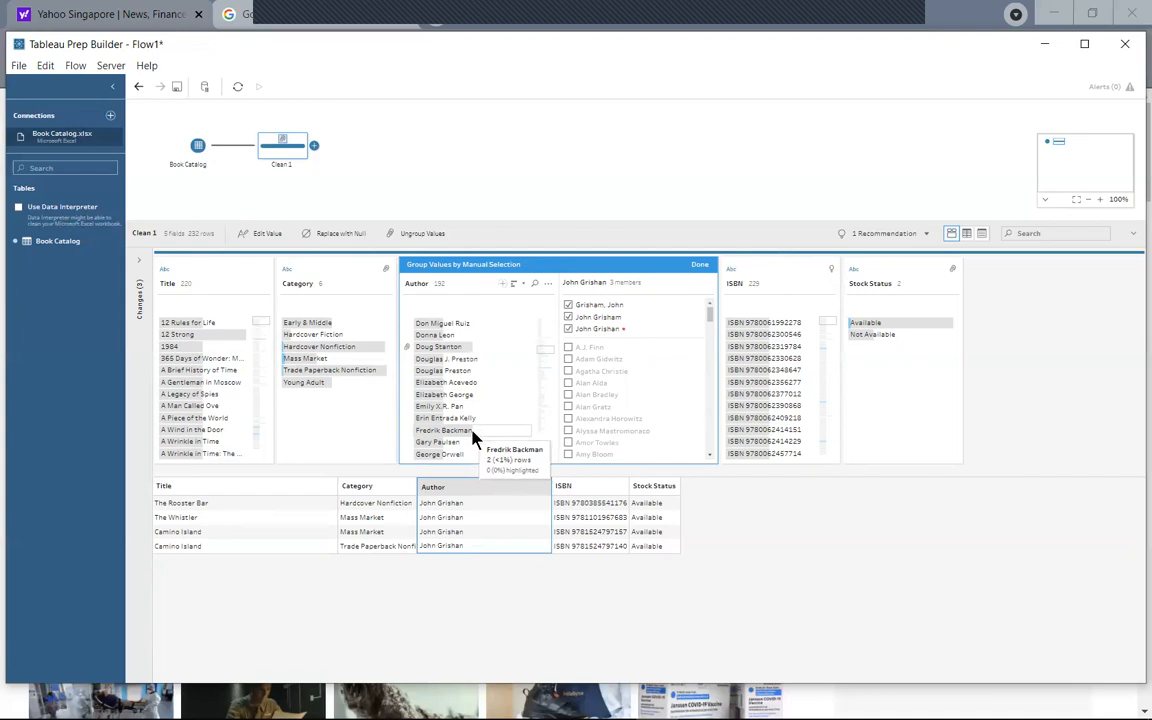
scroll(474, 438, up, 5)
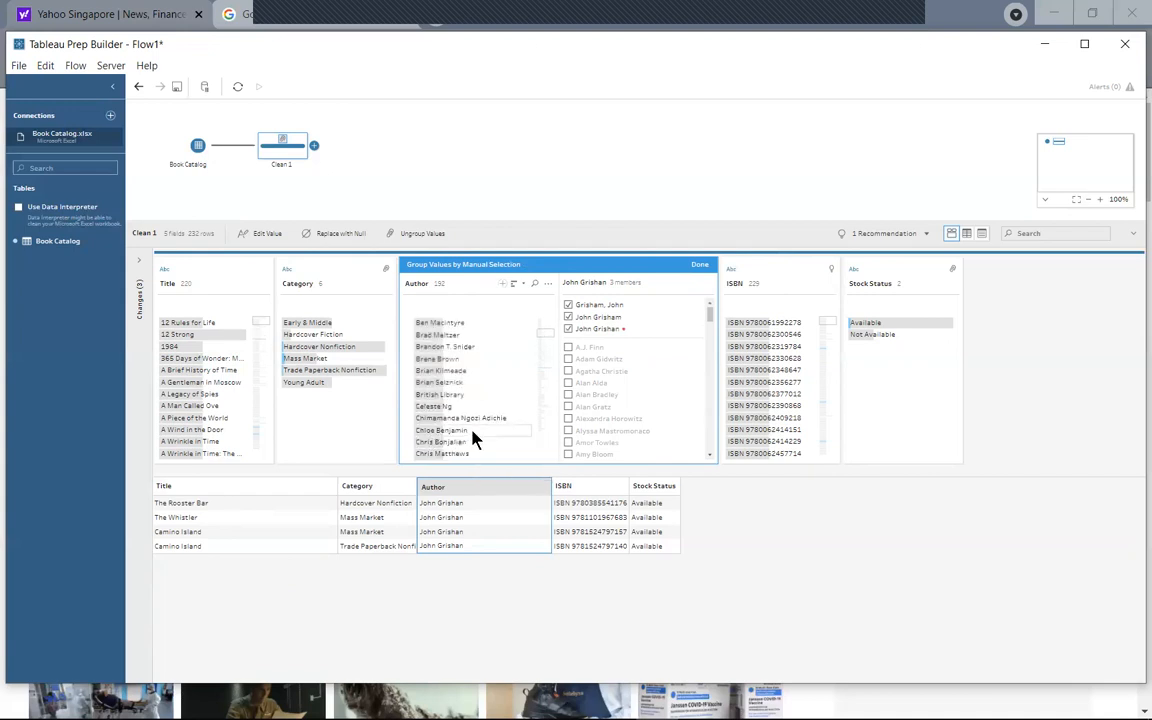
scroll(456, 417, down, 2)
scroll(470, 430, down, 3)
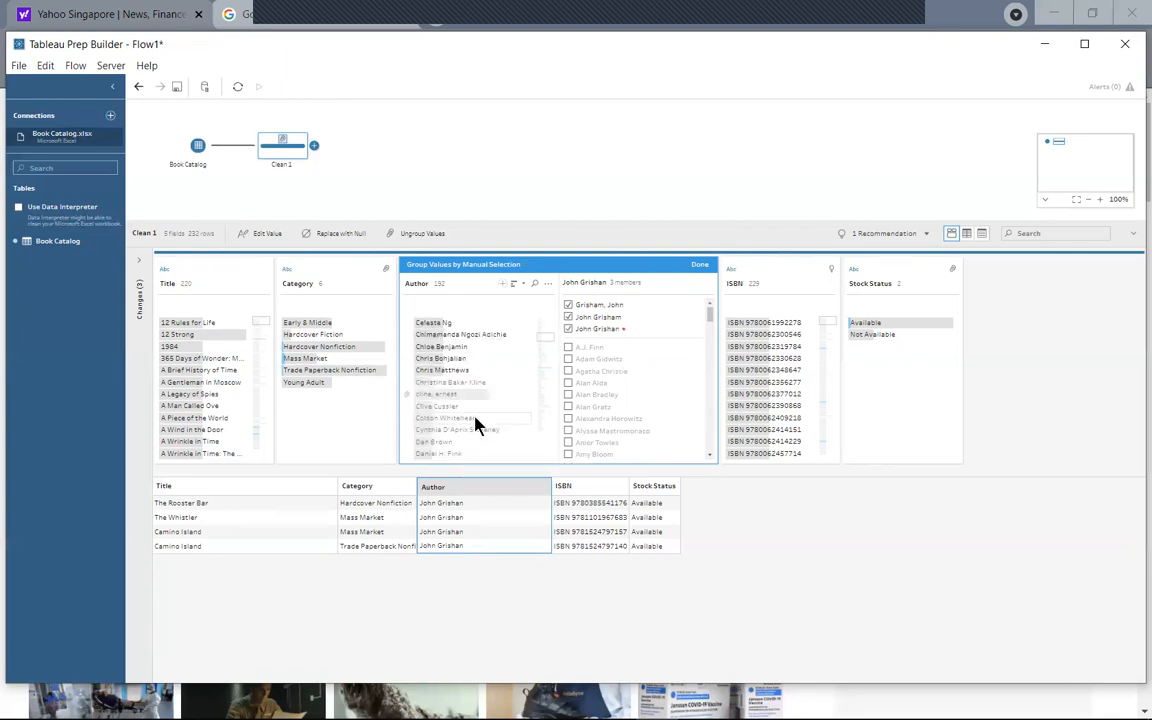
scroll(467, 410, down, 3)
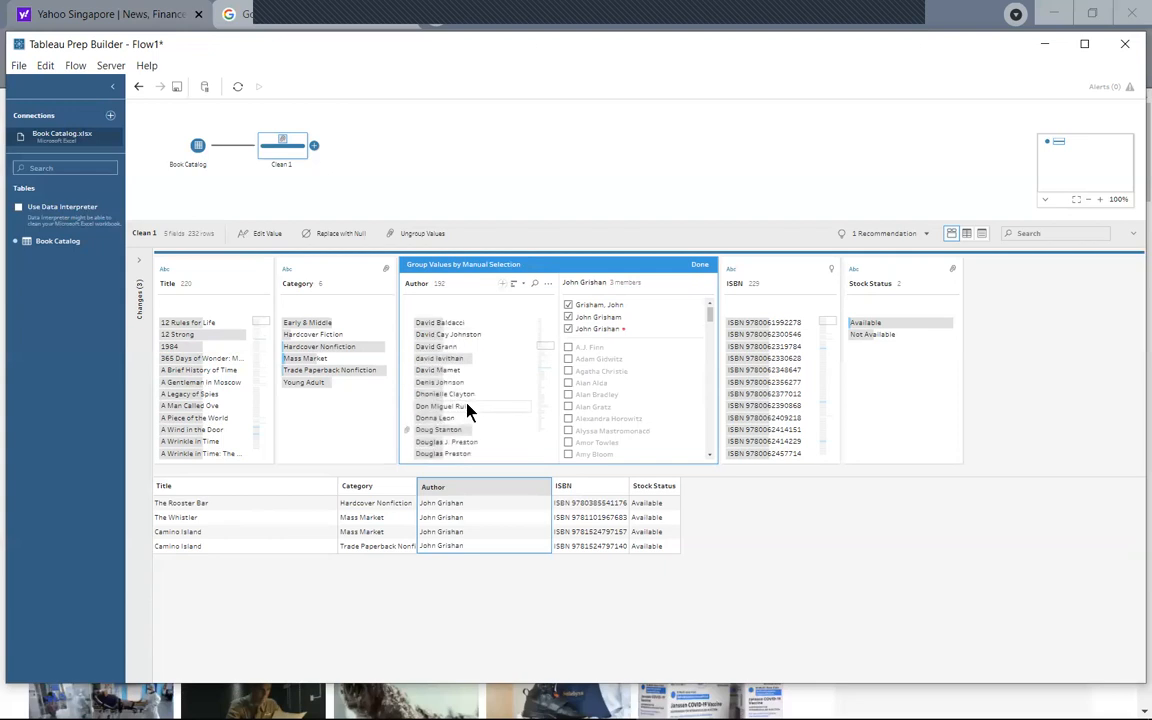
scroll(467, 410, down, 3)
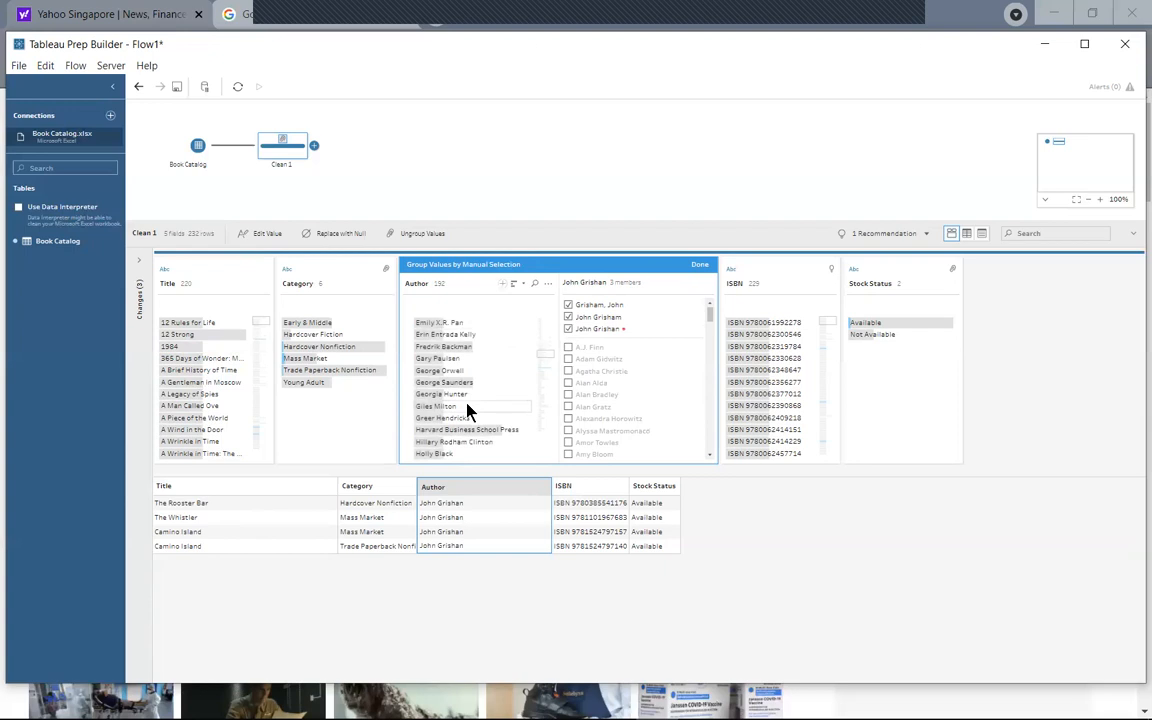
scroll(467, 409, down, 3)
scroll(467, 409, down, 5)
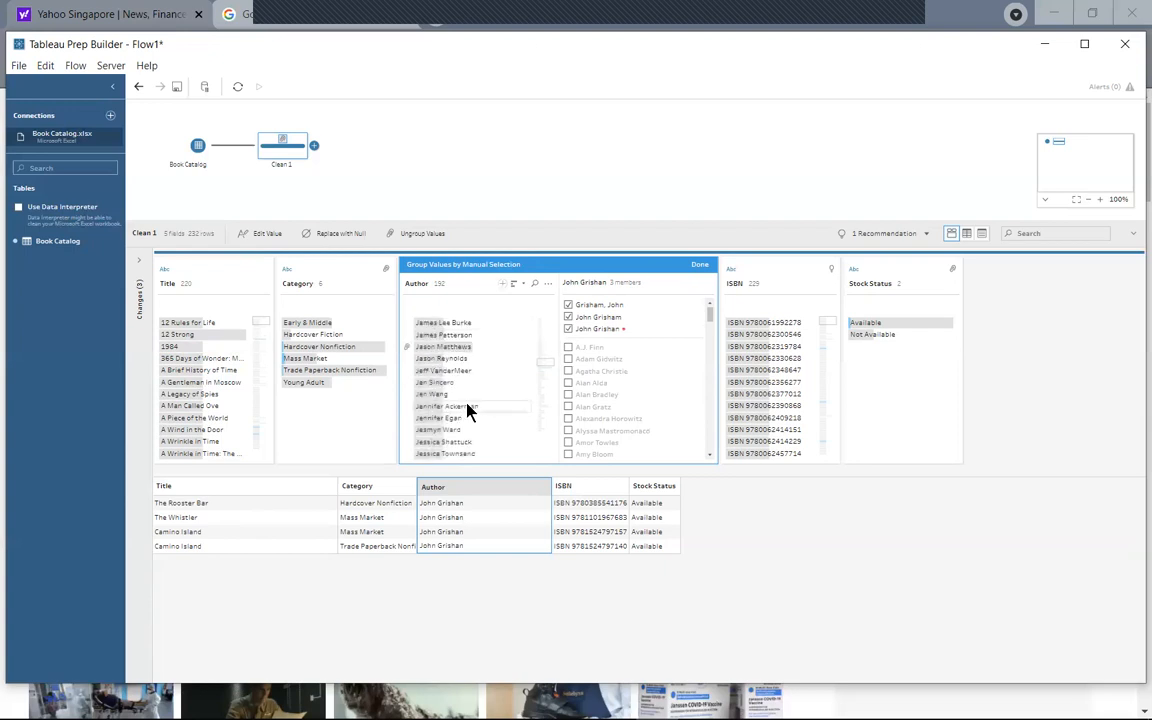
scroll(467, 409, down, 5)
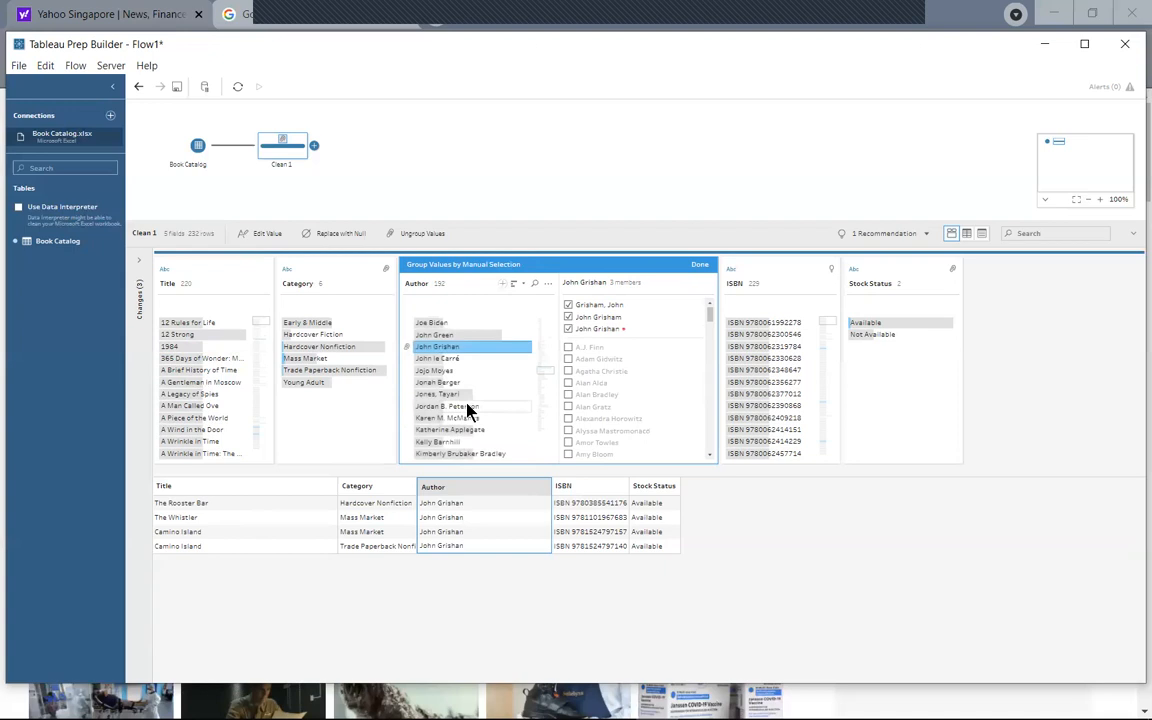
scroll(467, 409, up, 15)
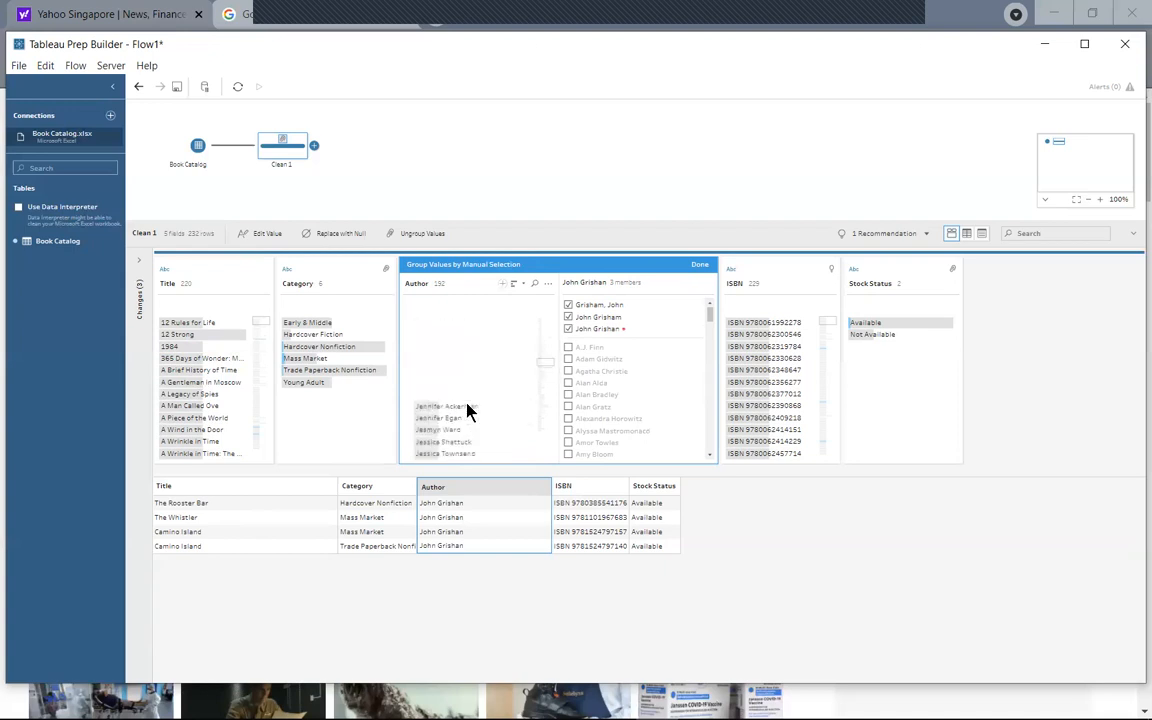
scroll(467, 409, up, 2)
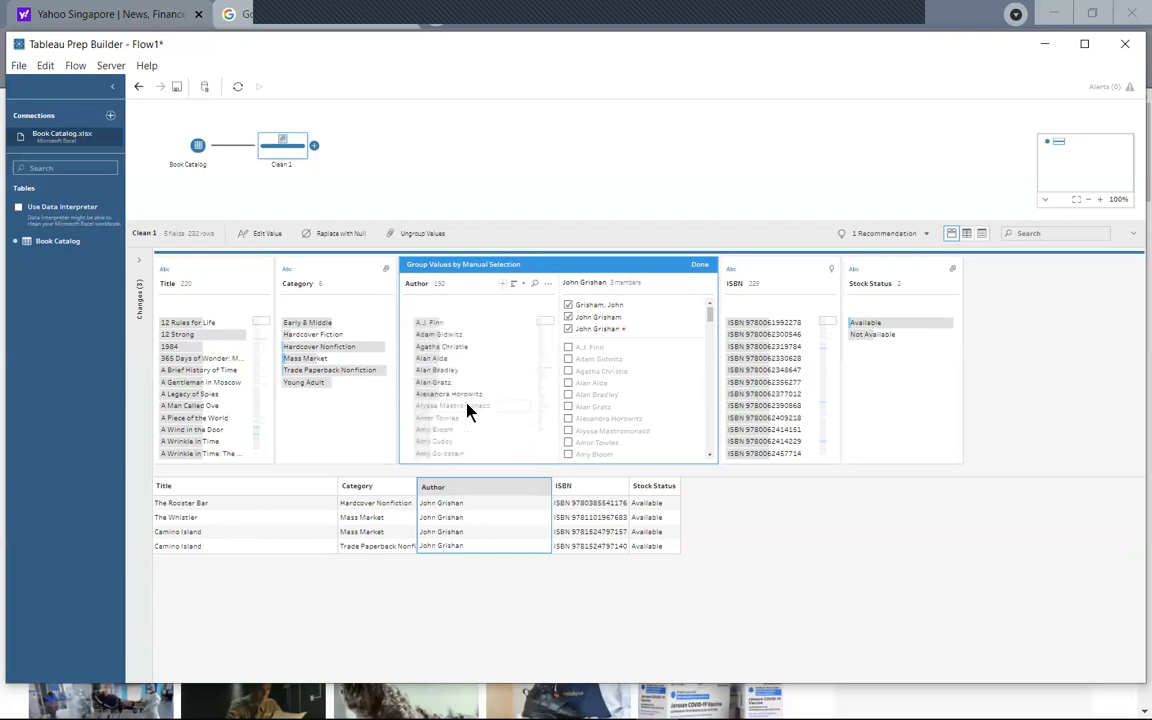
Rename the "cline, ernest" group of the Author field as Ernest Cline and finish the grouping.
scroll(467, 409, down, 2)
scroll(467, 409, down, 5)
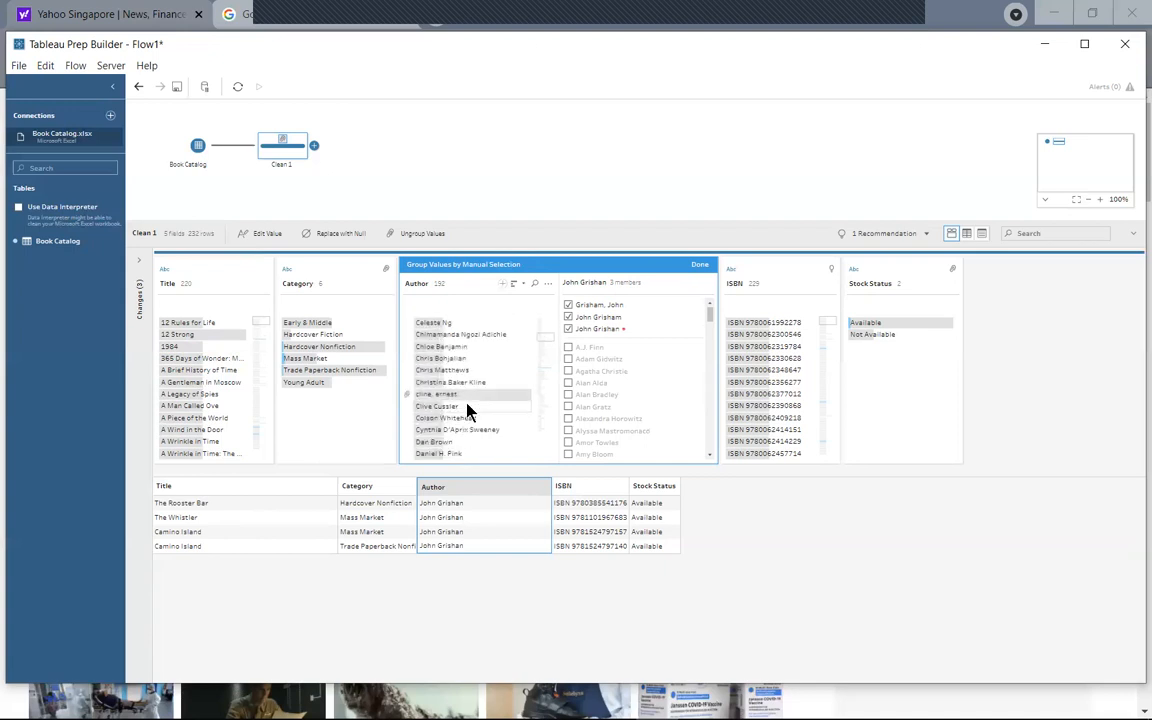
click(440, 396)
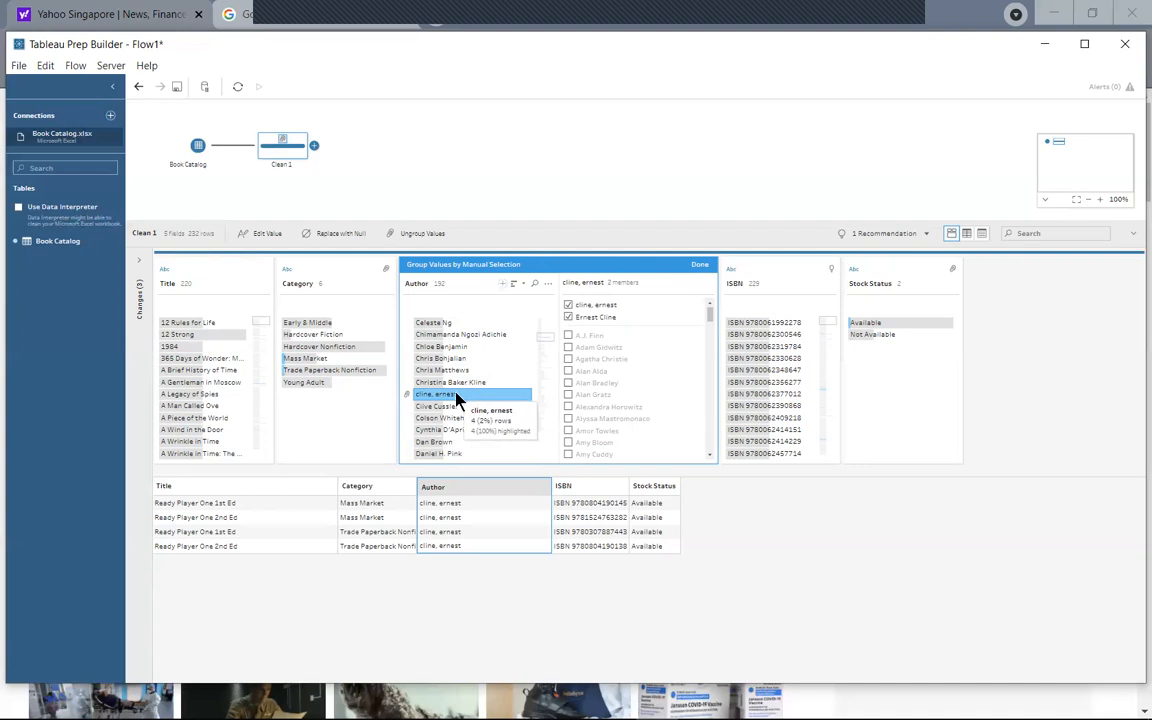
double_click(456, 398)
drag(481, 405, 437, 397)
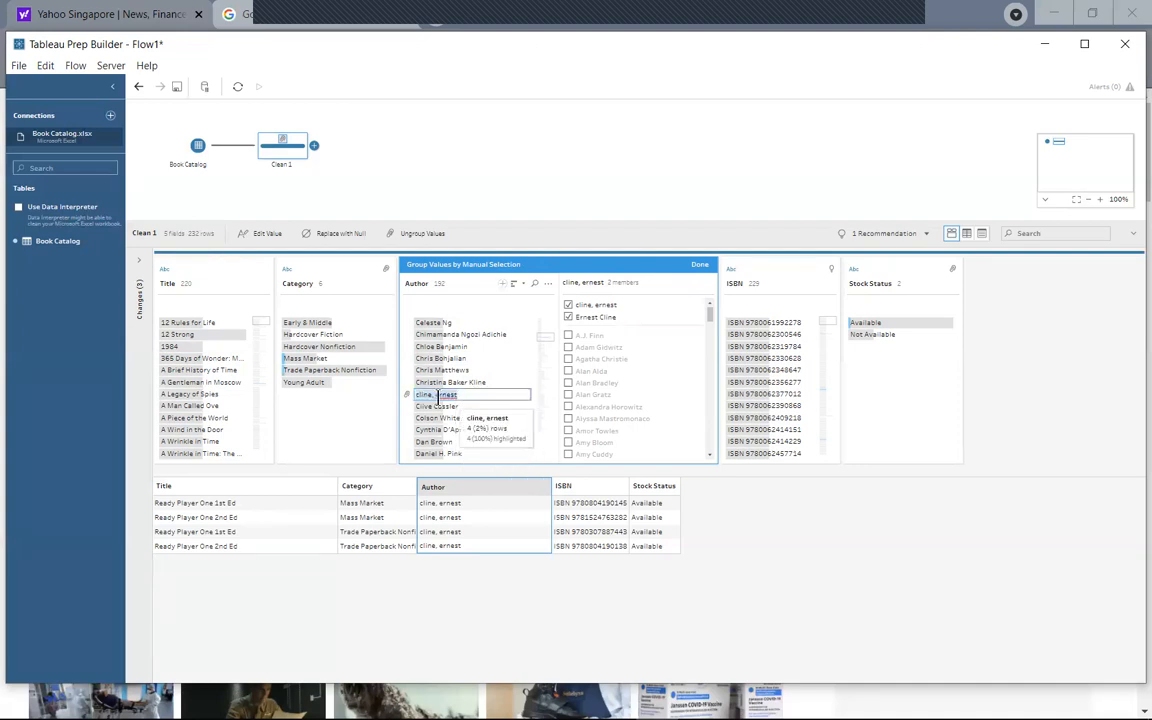
click(438, 395)
key(BackSpace)
key(BackSpace)
key(BackSpace)
key(BackSpace)
key(BackSpace)
key(BackSpace)
key(BackSpace)
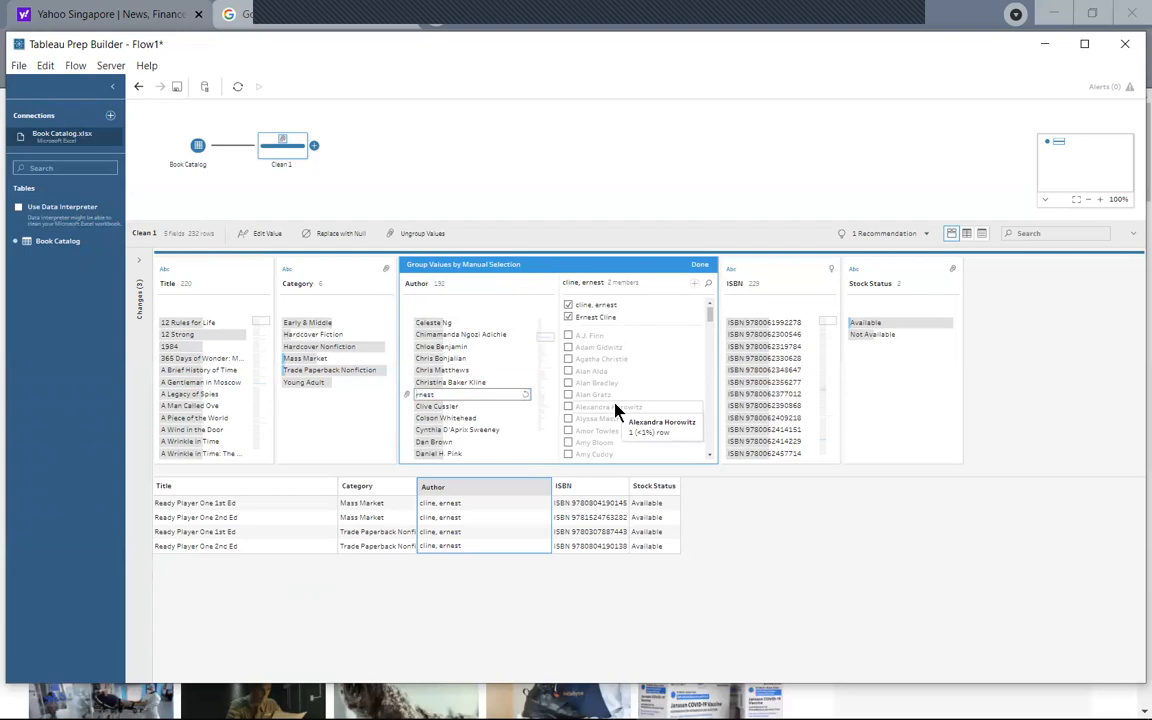
text(Ernest Cline)
key(Return)
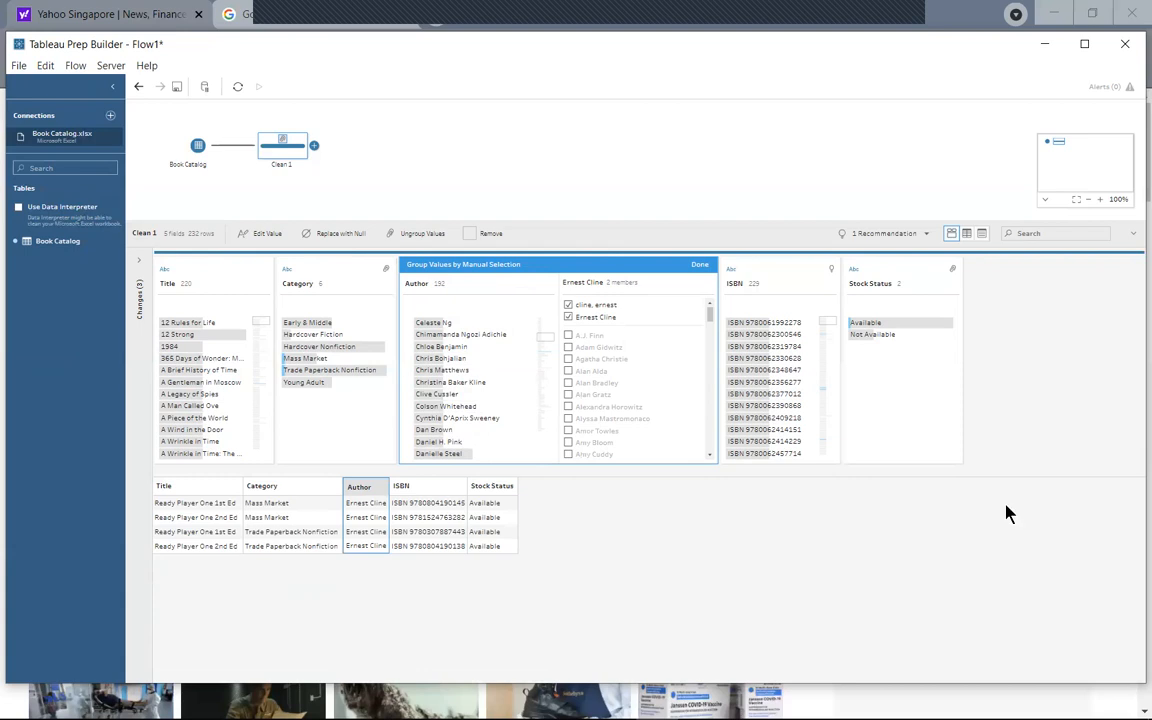
scroll(500, 420, down, 3)
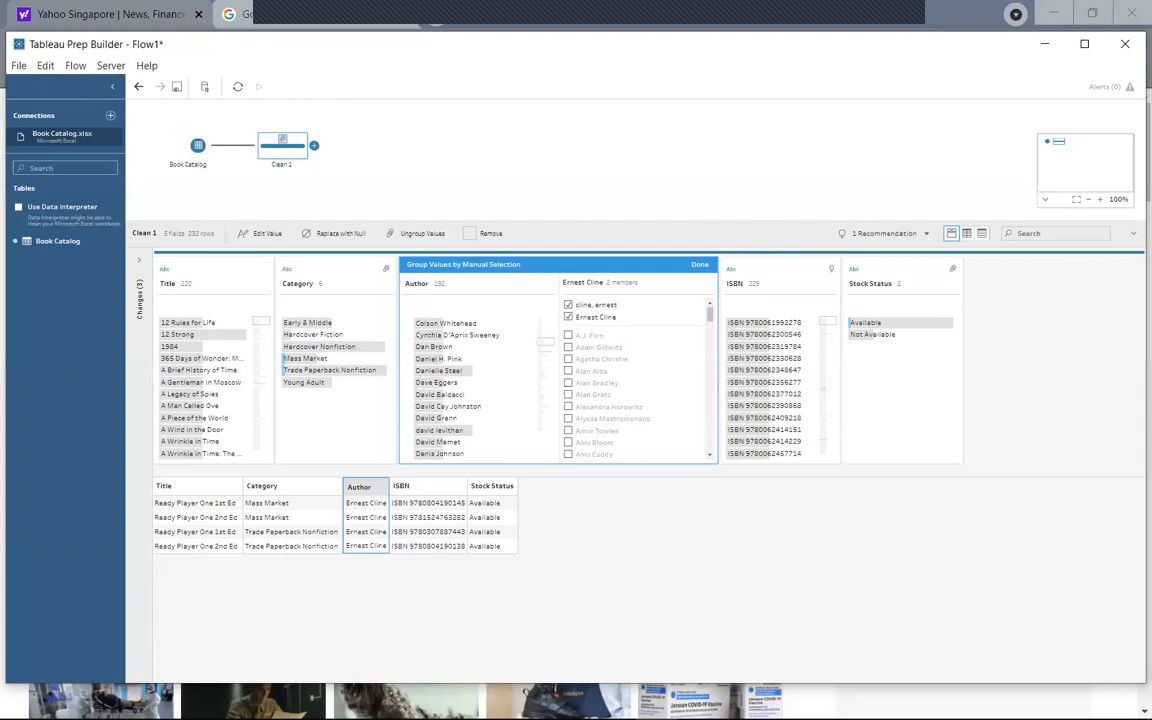
click(699, 266)
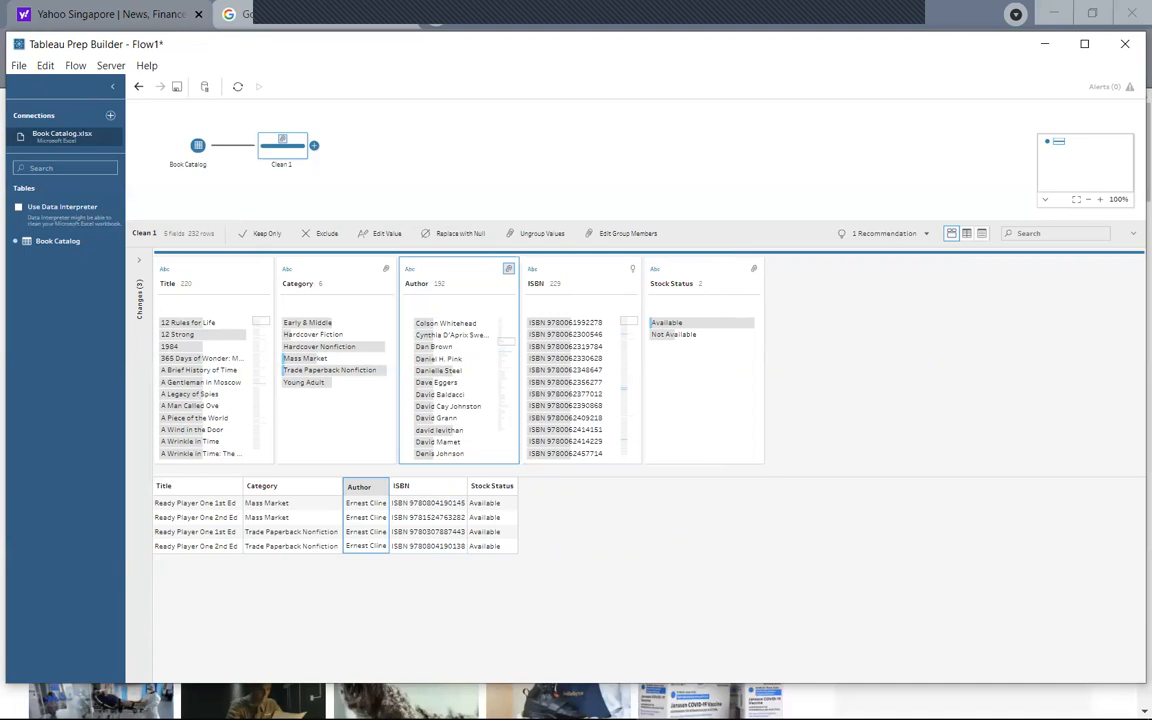
Clean the ISBN field by removing its letters and trimming the spaces.
click(578, 283)
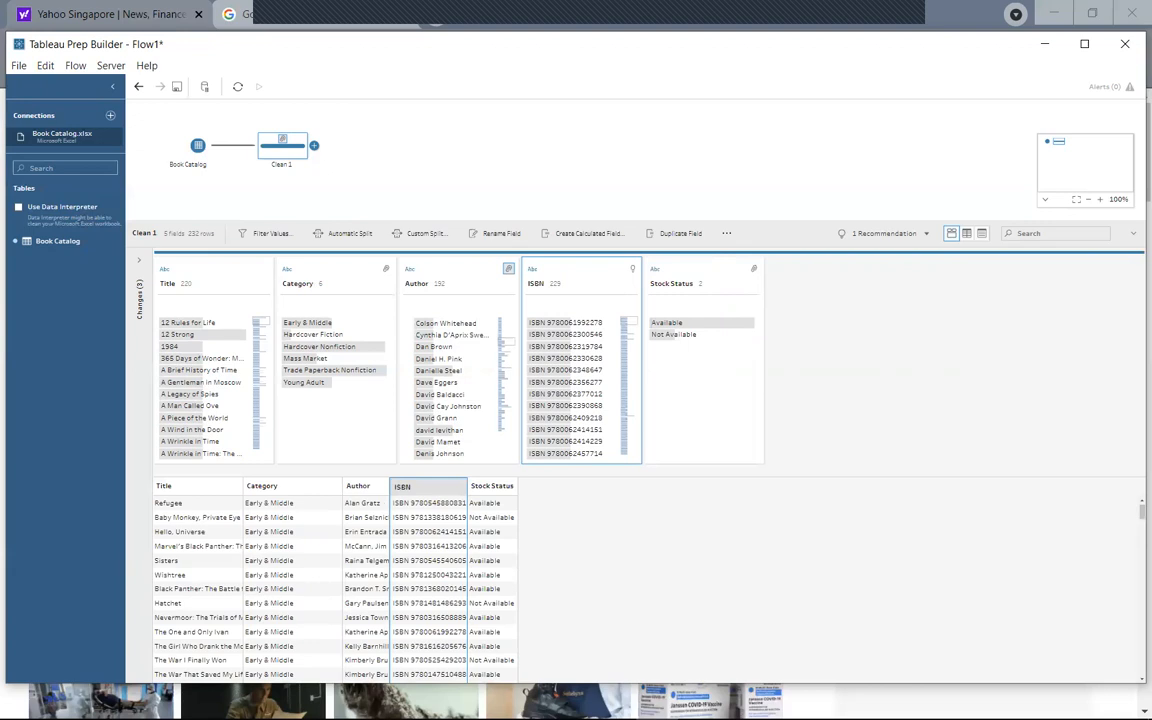
right_click(576, 278)
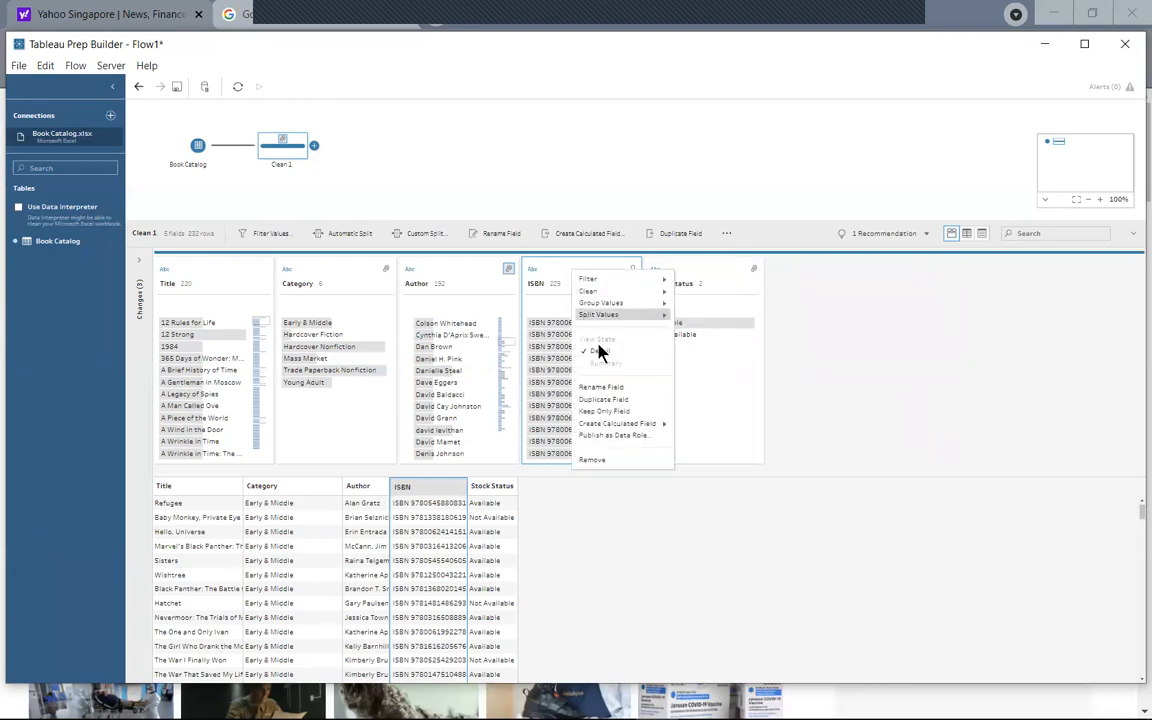
mouse_move(603, 292)
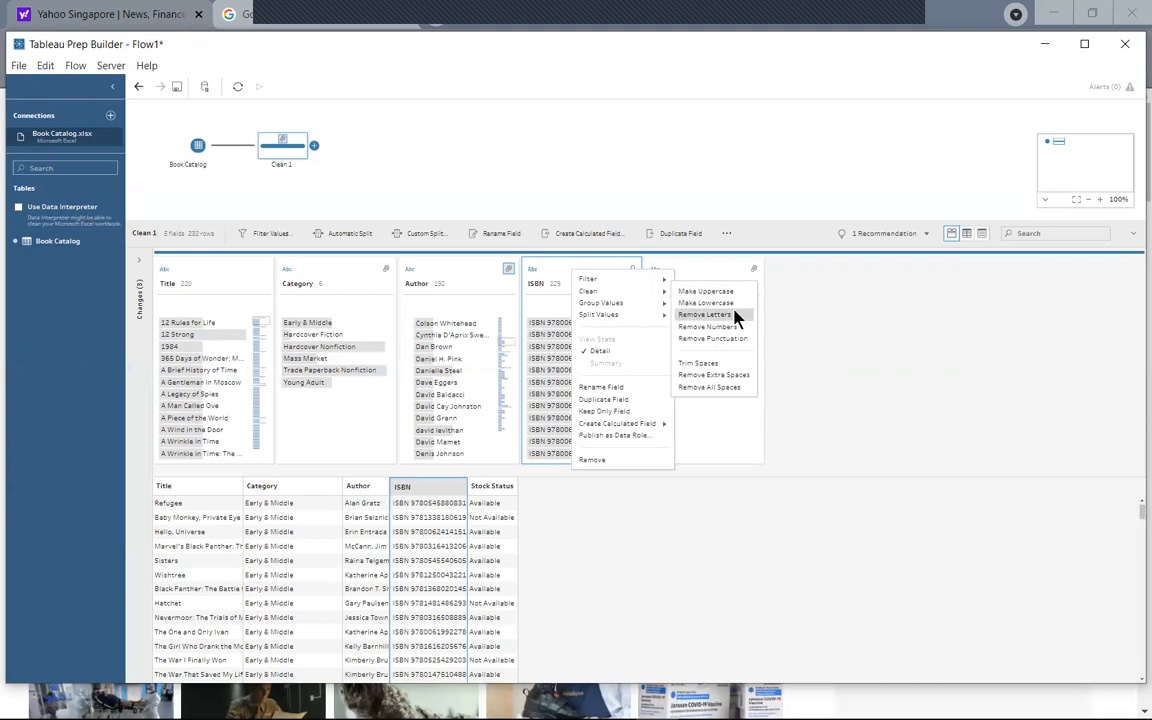
click(704, 314)
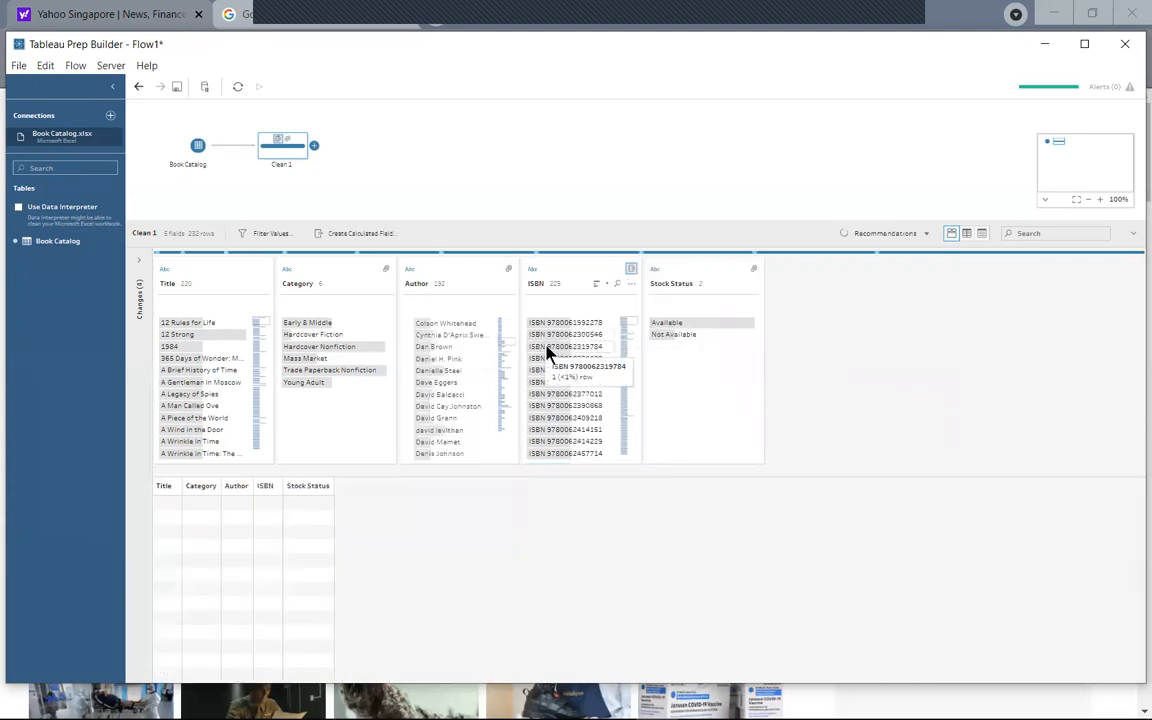
right_click(570, 275)
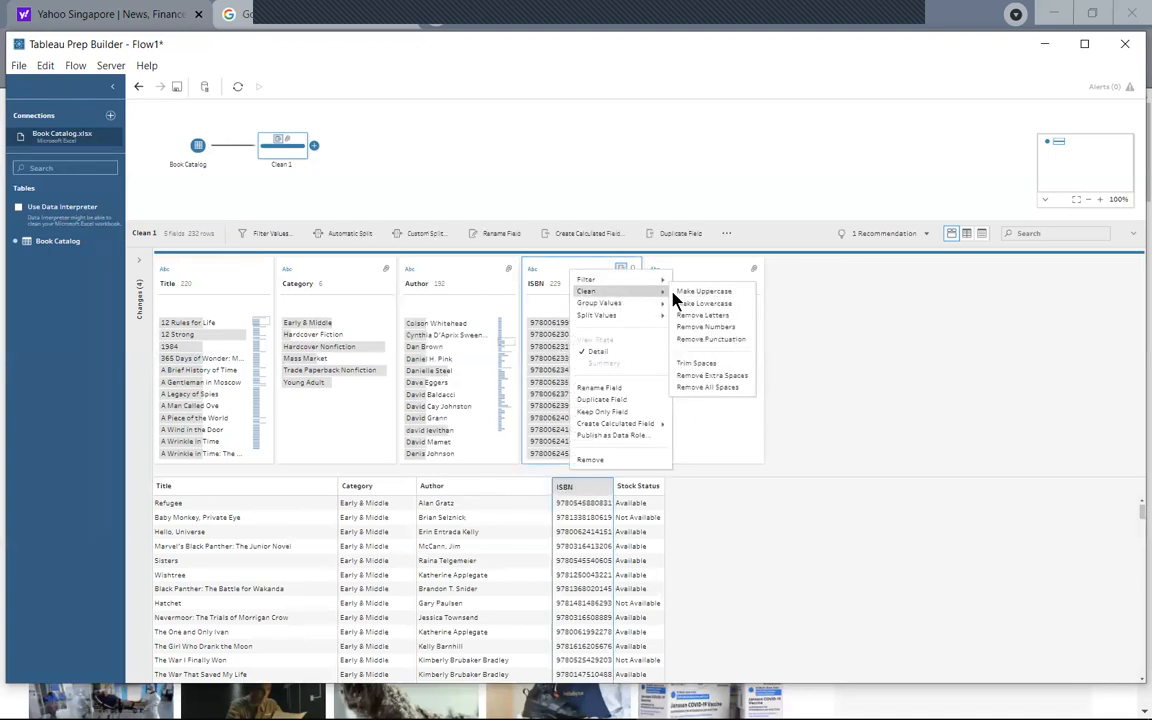
click(724, 365)
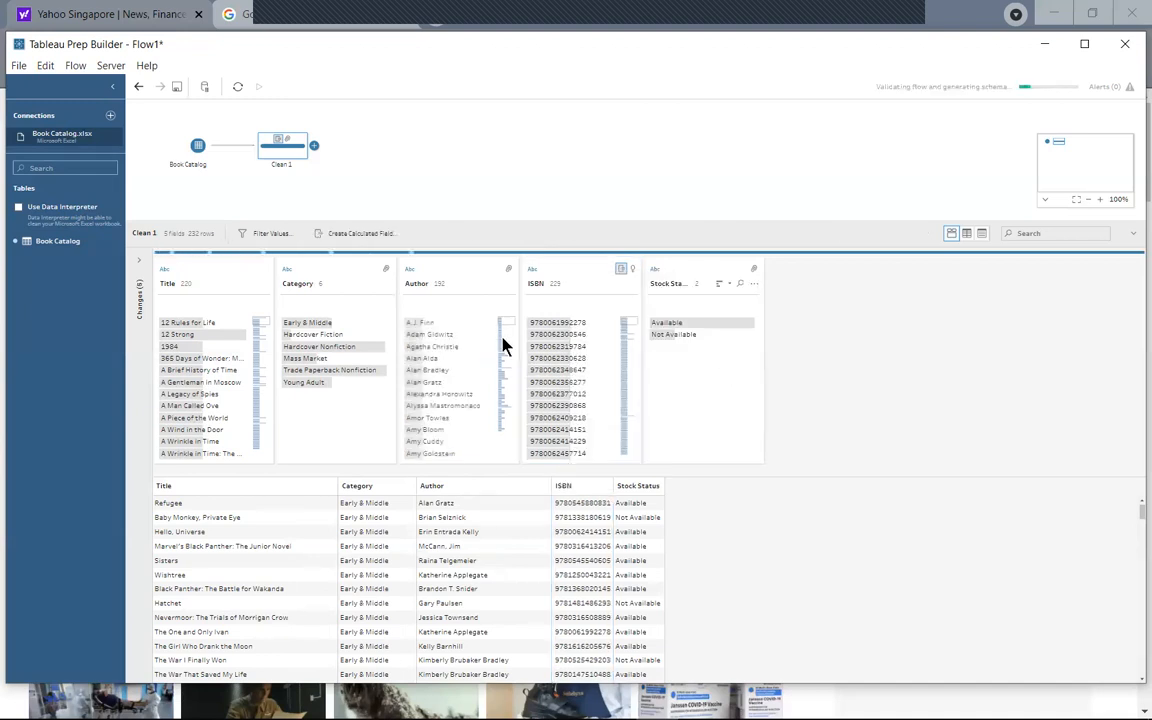
Add an output step after Clean 1 and set its output type to Comma Separated Values (.csv).
click(314, 147)
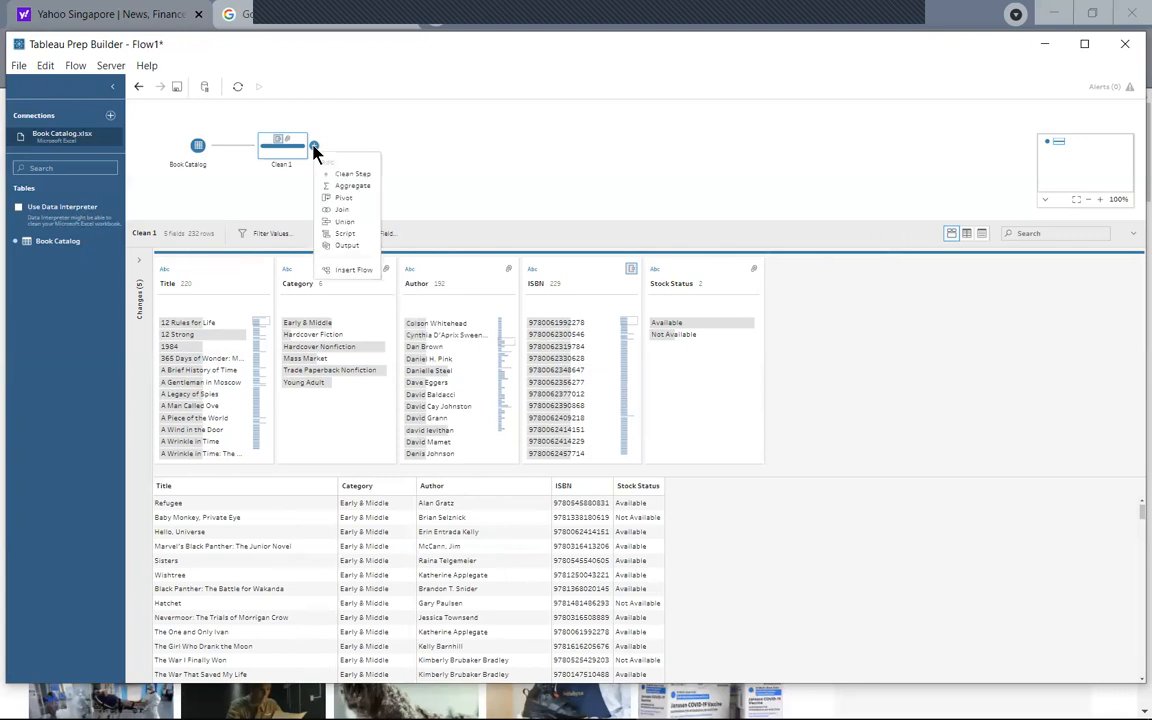
click(346, 245)
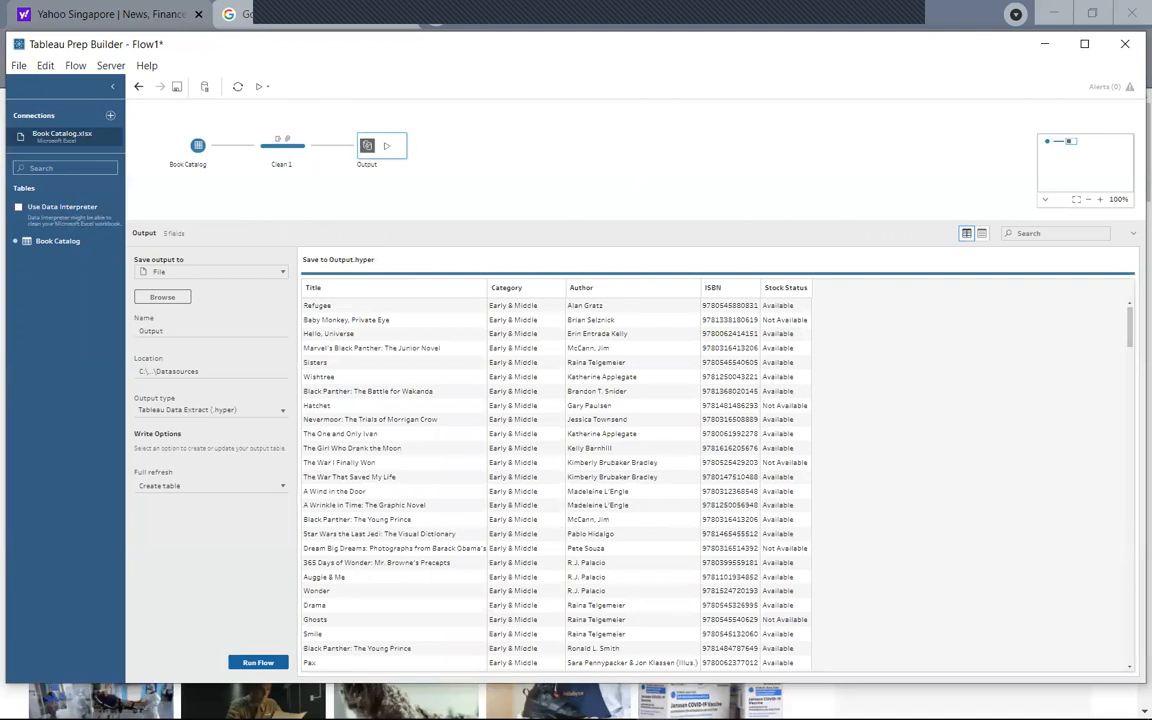
click(284, 411)
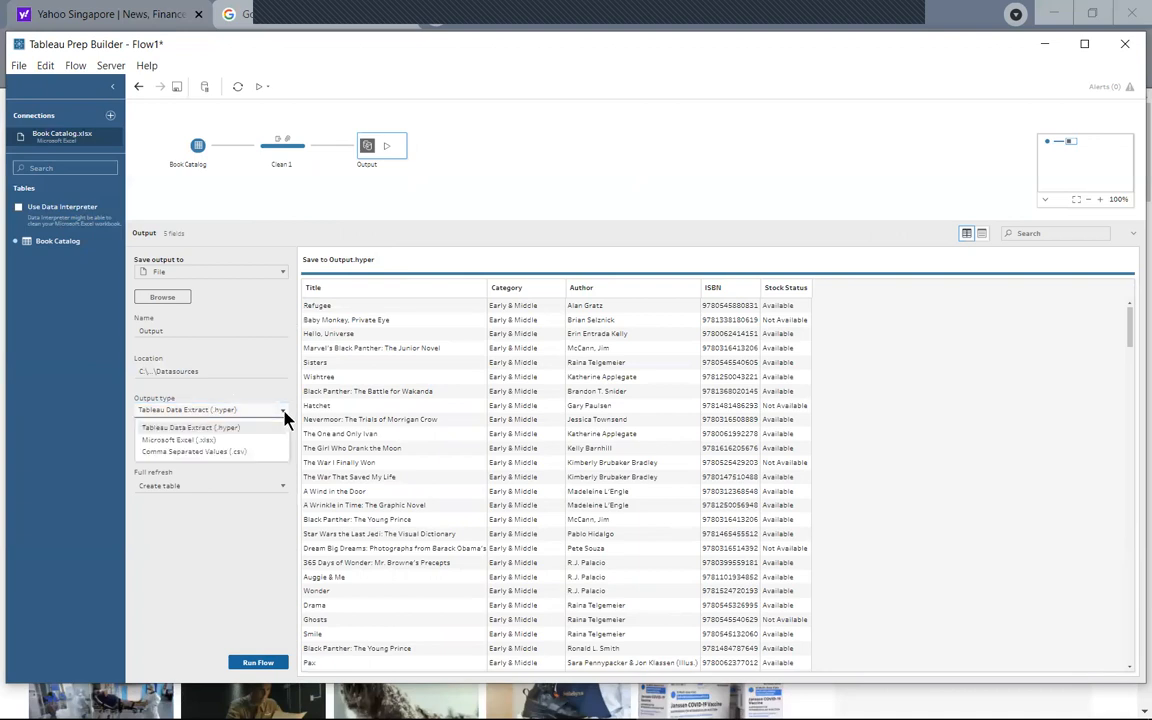
click(247, 429)
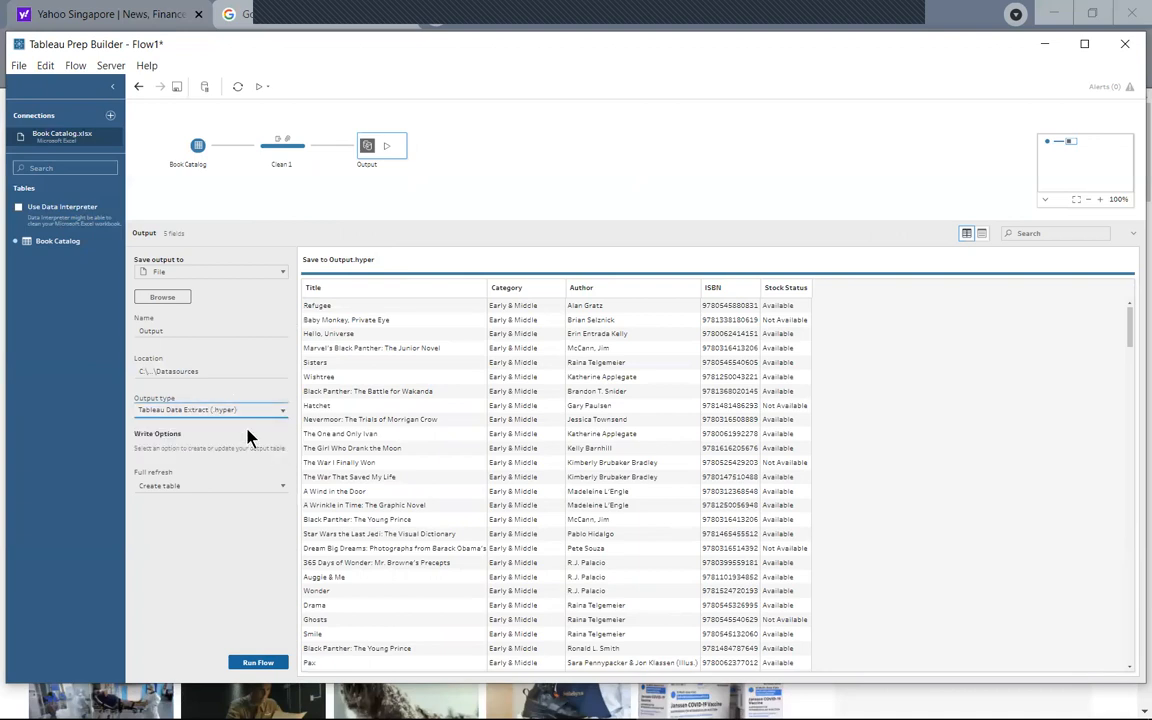
click(170, 334)
click(139, 332)
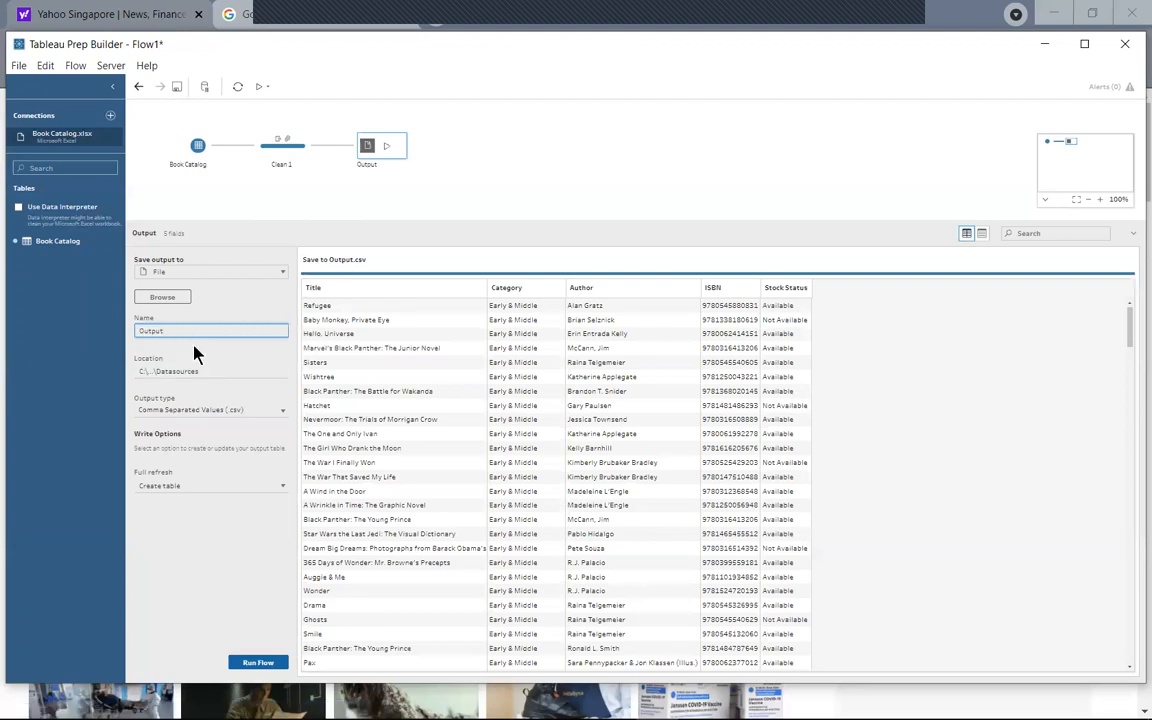
Name the output file Lab3Outputx.csv in the Datasources folder and run the flow.
click(163, 298)
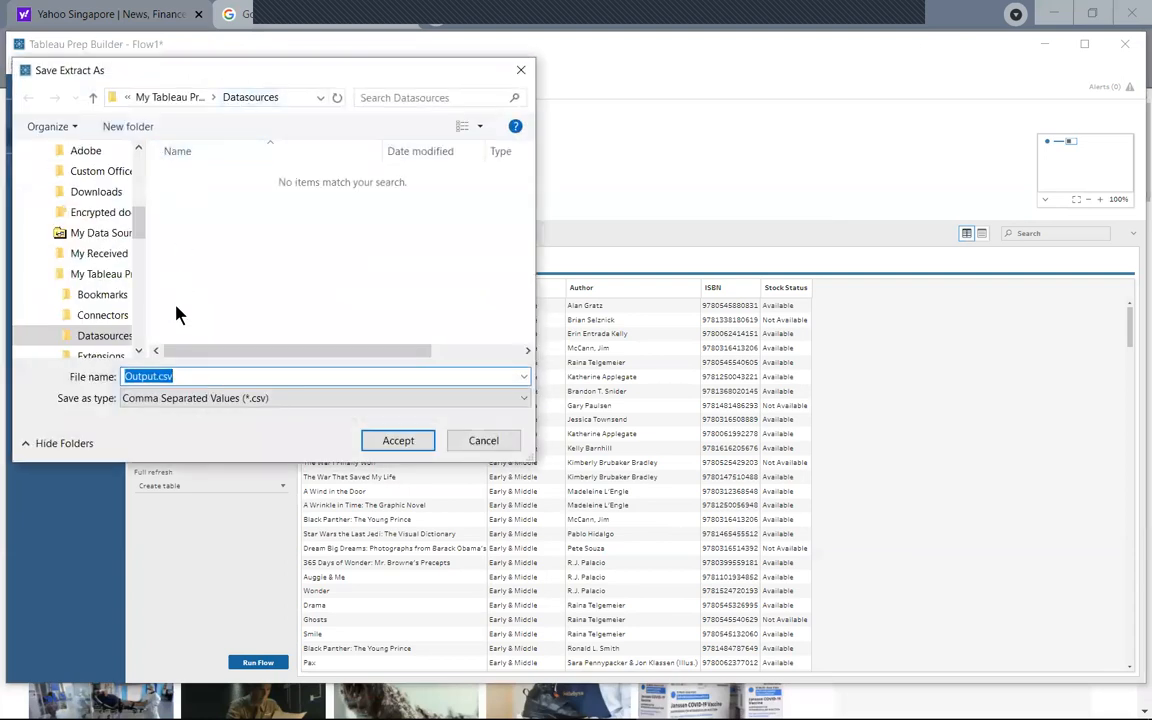
click(158, 376)
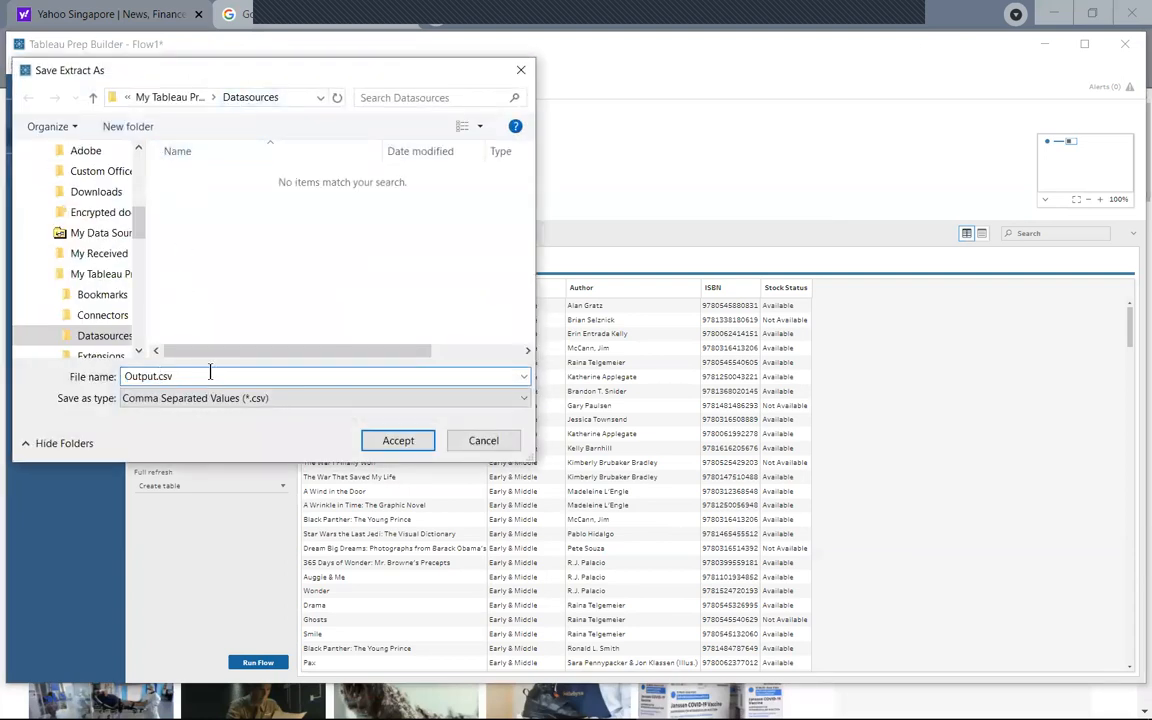
key(Home)
text(Lab3)
click(178, 376)
text(x)
key(Return)
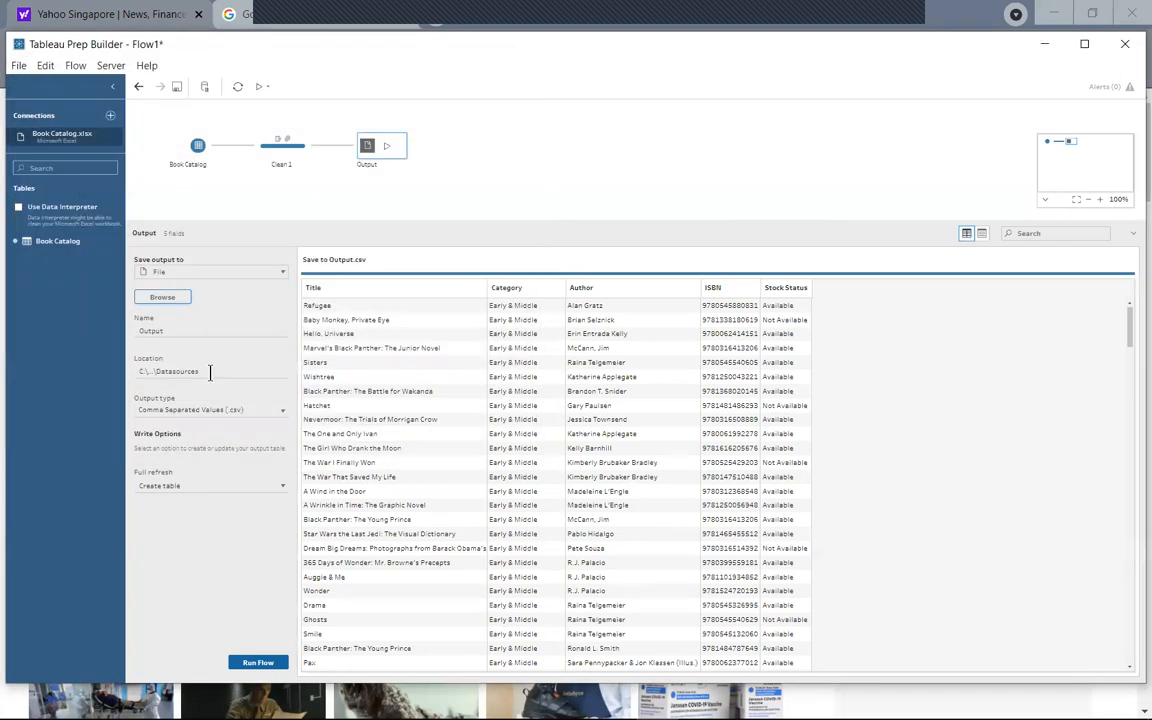
click(257, 663)
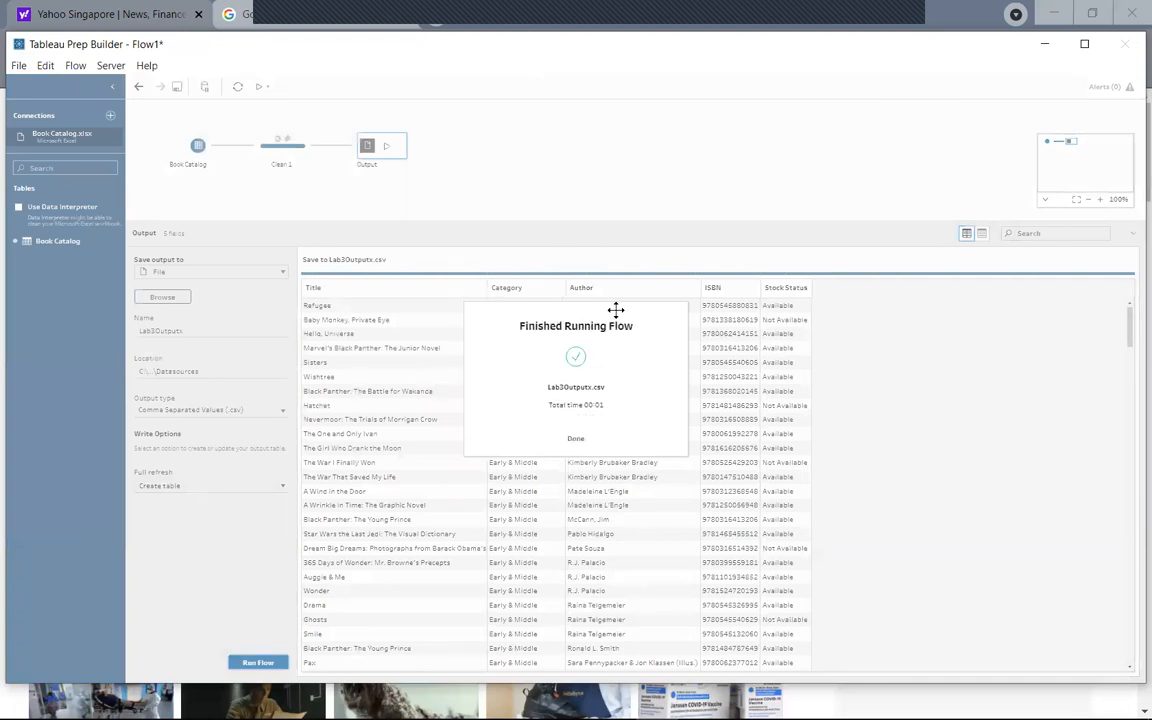
click(576, 438)
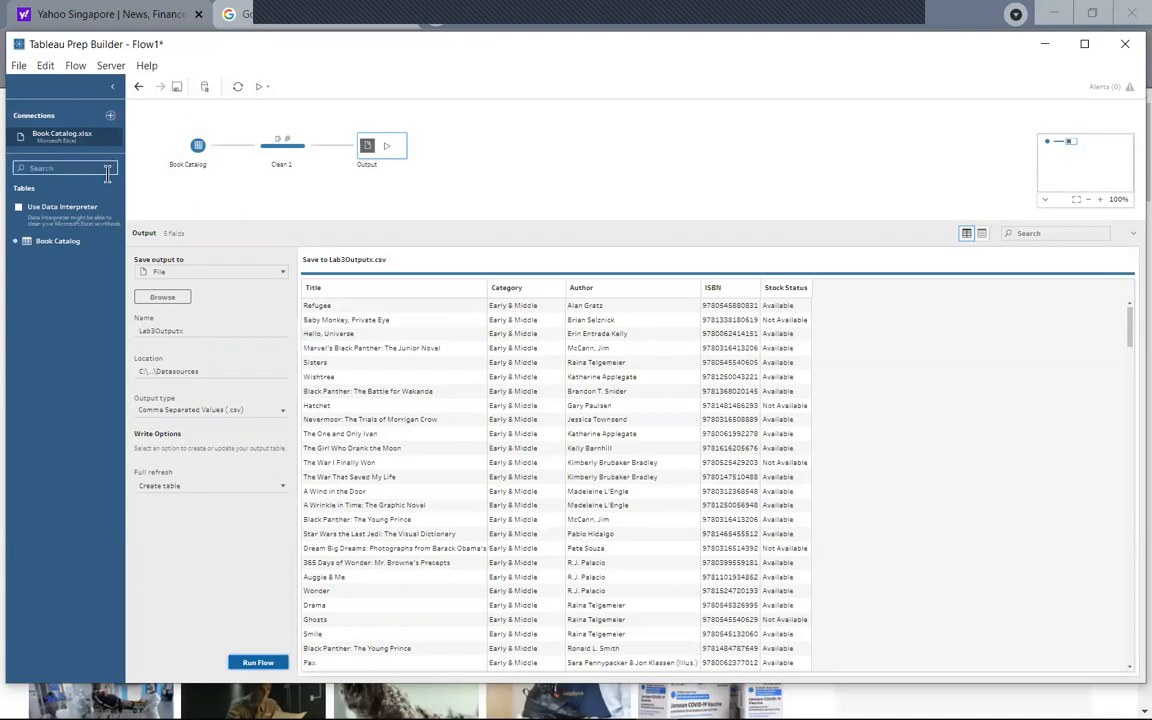
click(18, 66)
click(44, 109)
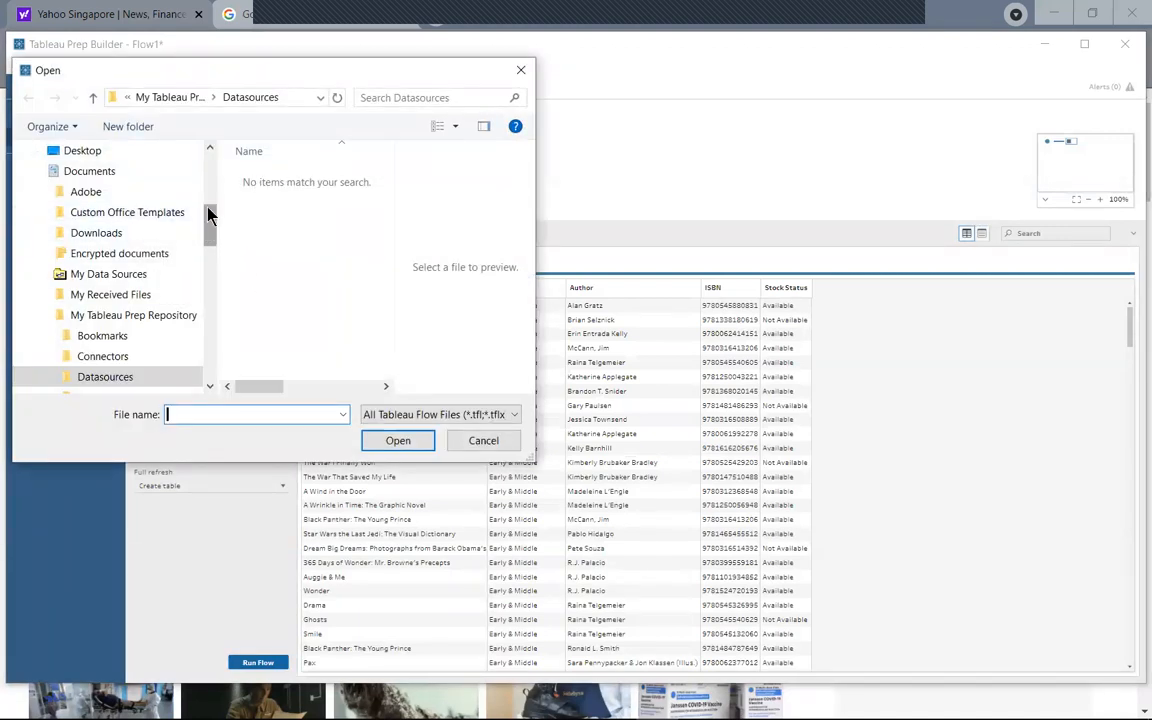
drag(213, 231, 185, 316)
click(107, 274)
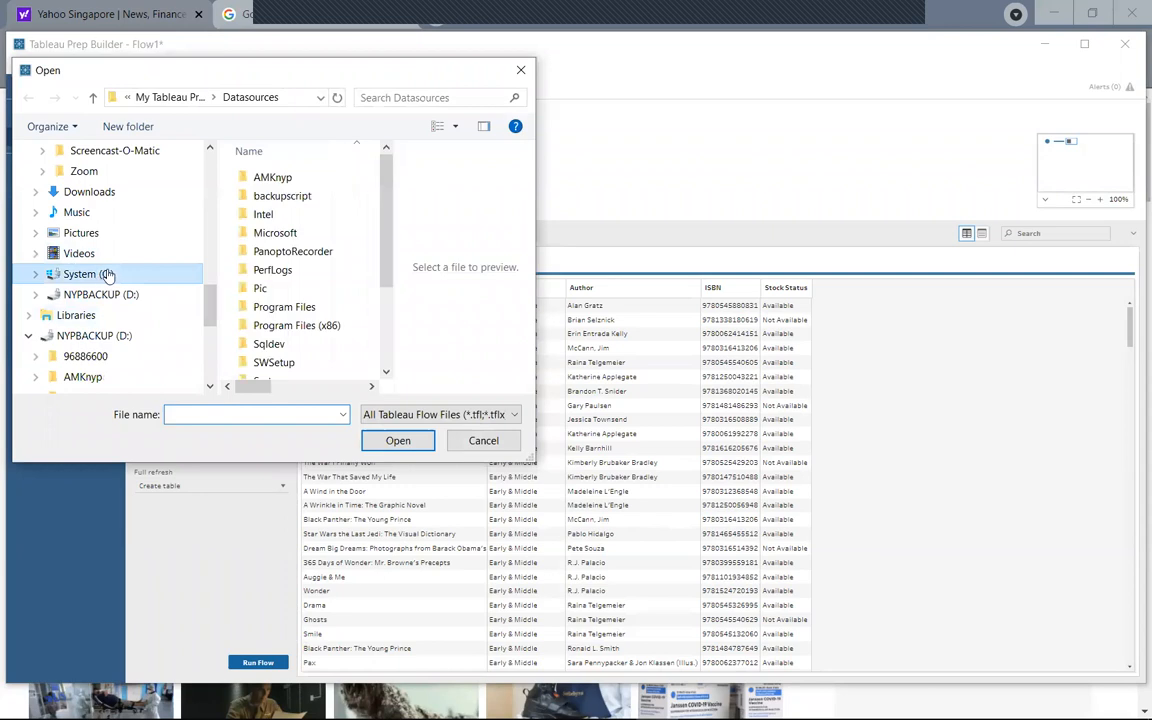
double_click(268, 177)
double_click(262, 195)
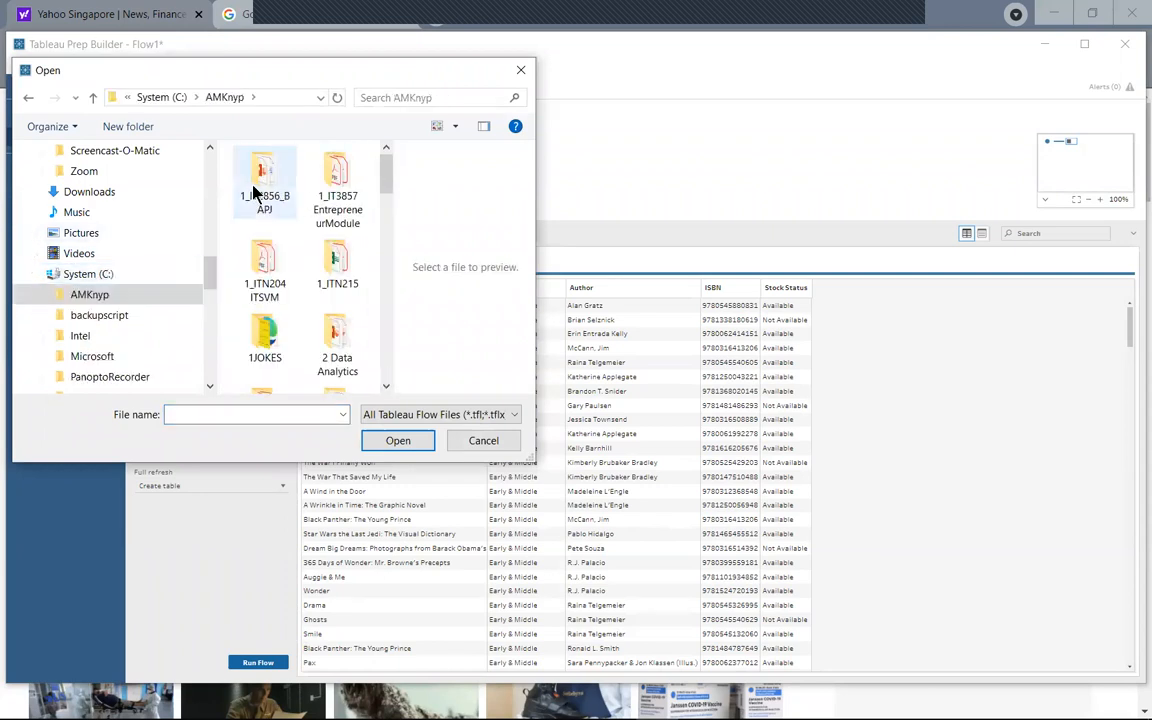
double_click(275, 214)
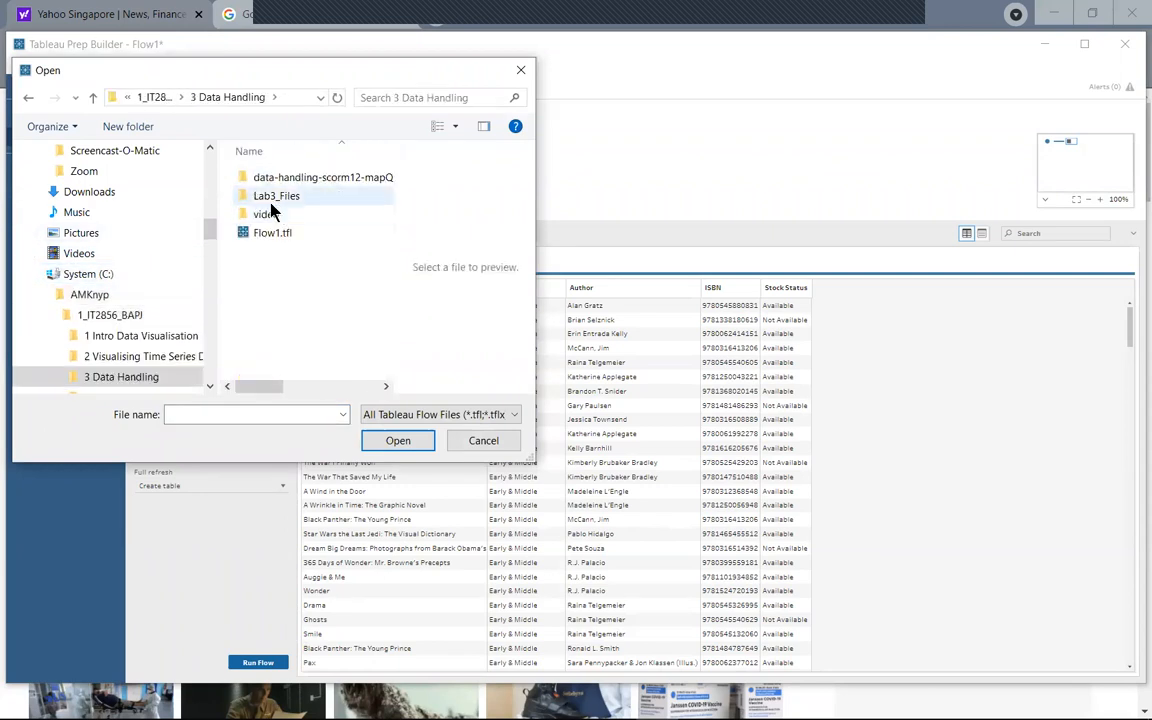
double_click(268, 215)
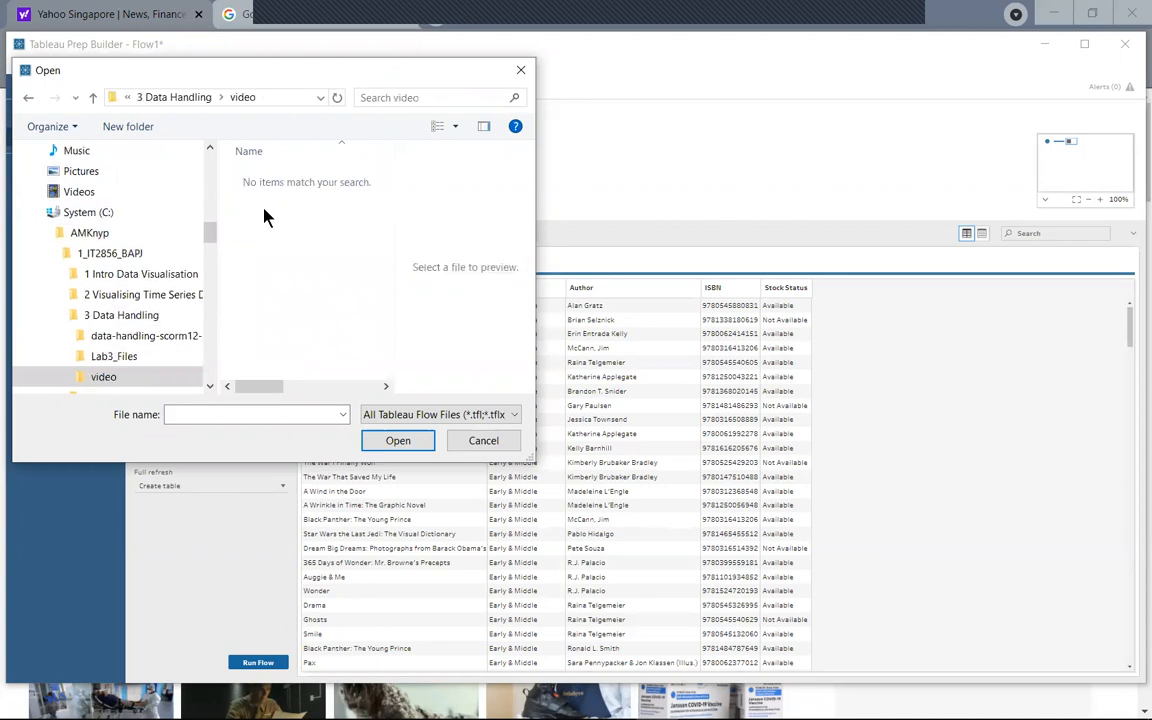
click(514, 416)
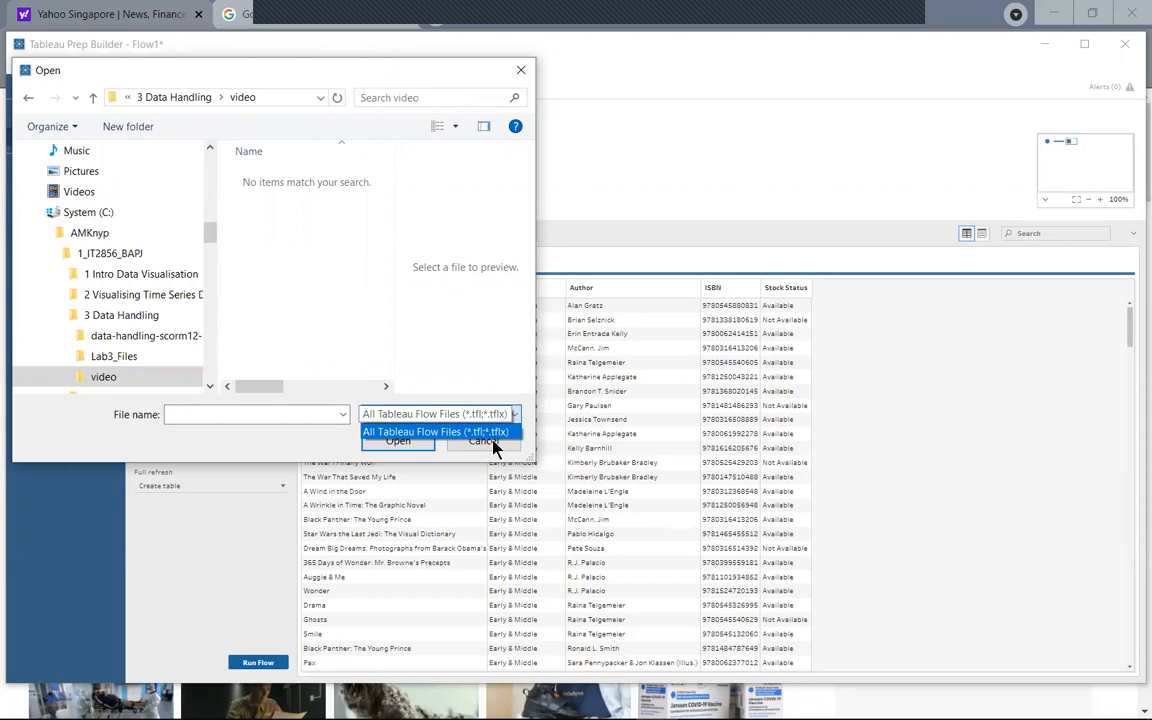
click(492, 440)
click(483, 441)
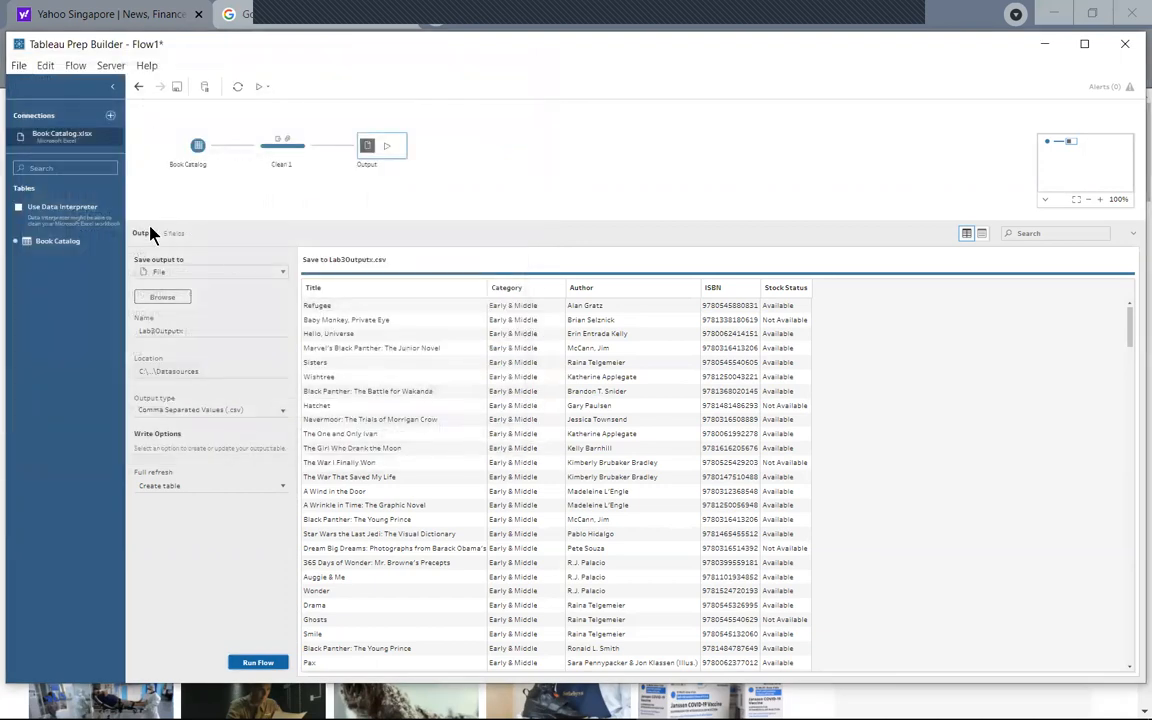
Connect to the Microsoft Excel file ABA Bestsellers 03-28-18.xlsx in the video folder under 3 Data Handling.
click(110, 116)
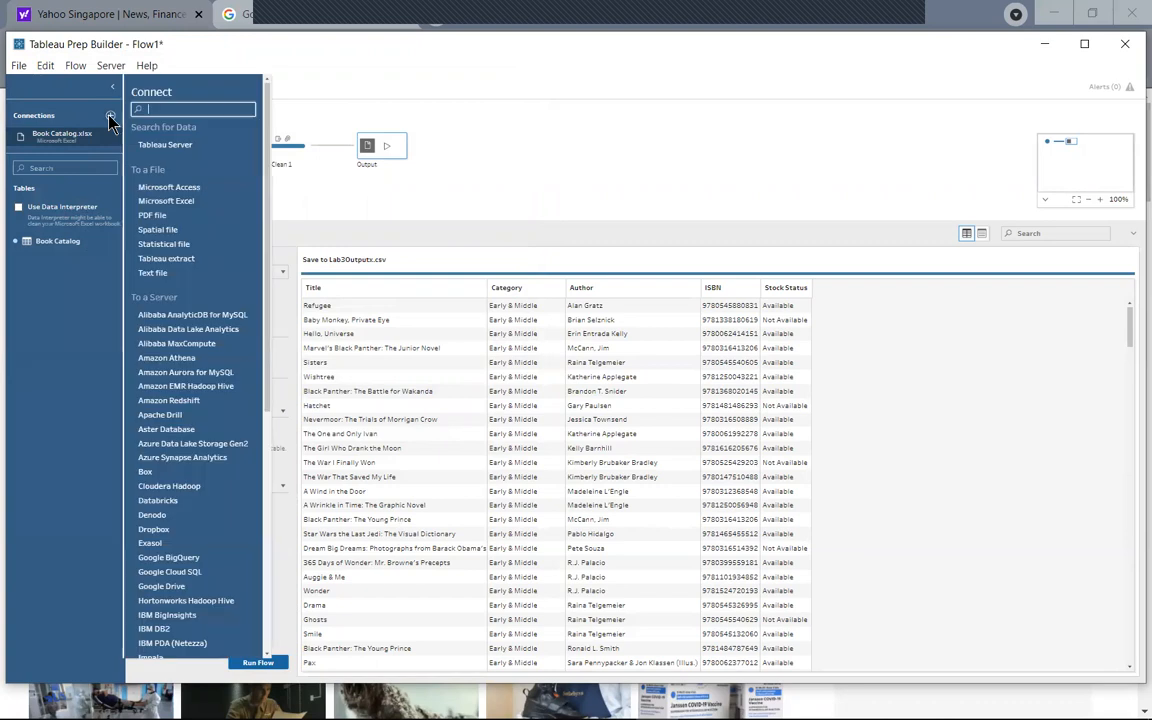
click(166, 201)
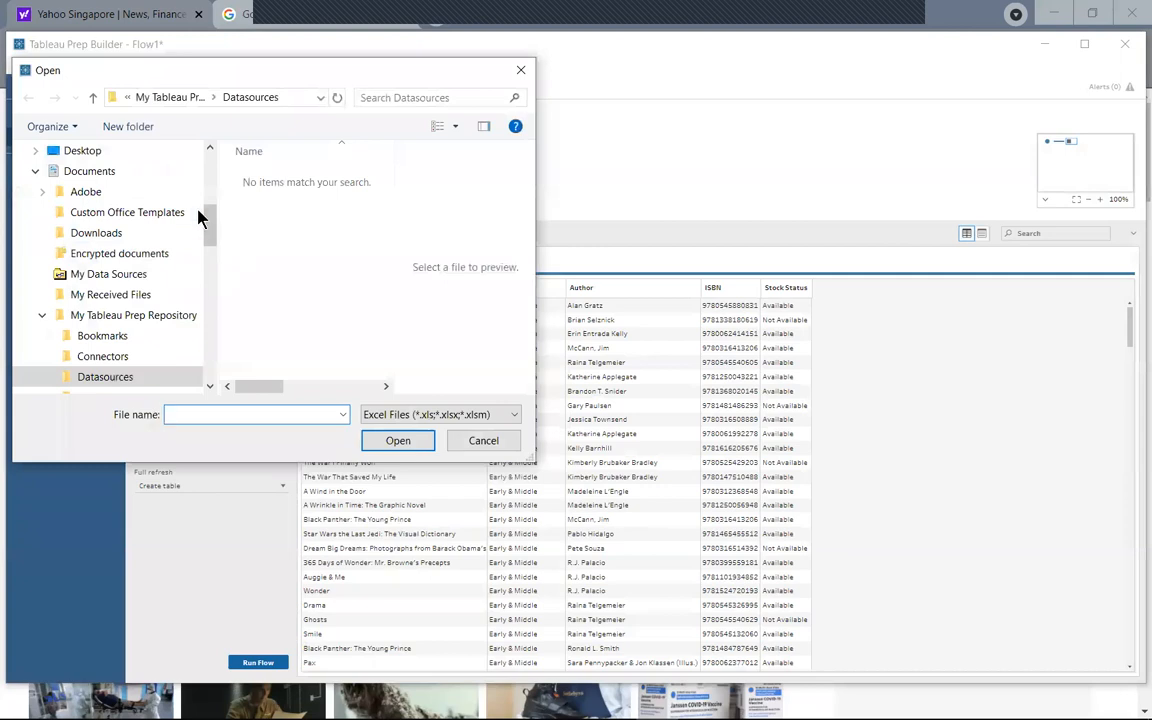
drag(197, 220, 193, 296)
click(88, 315)
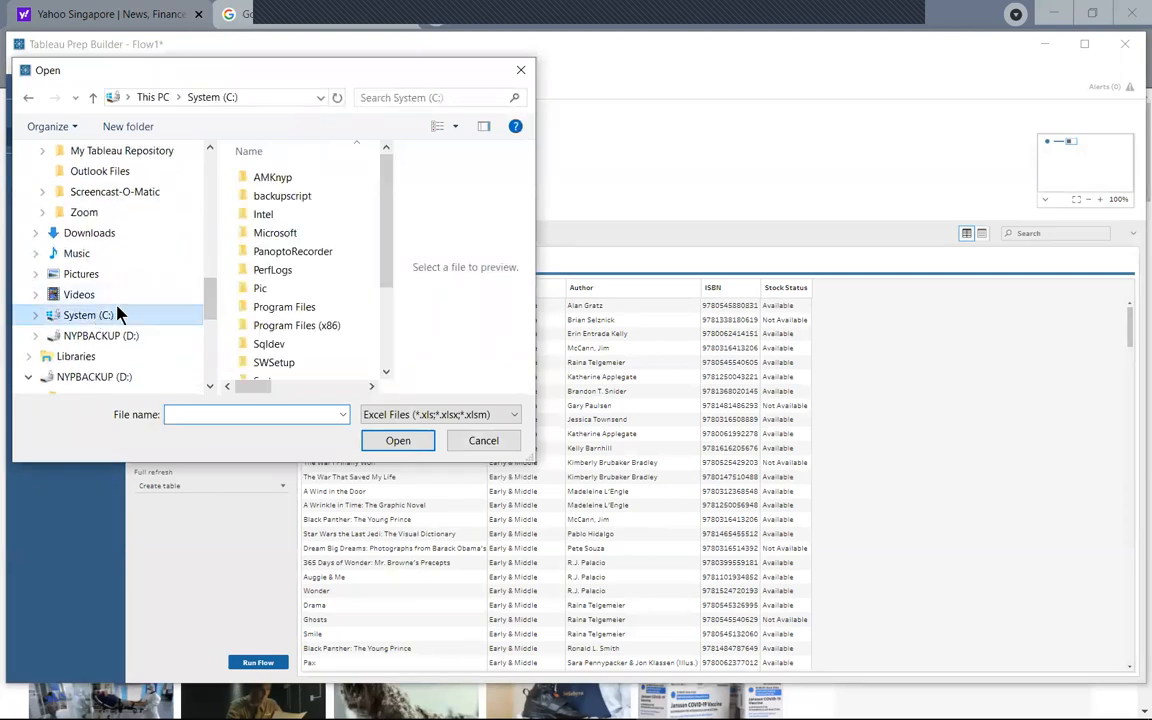
double_click(283, 183)
double_click(252, 168)
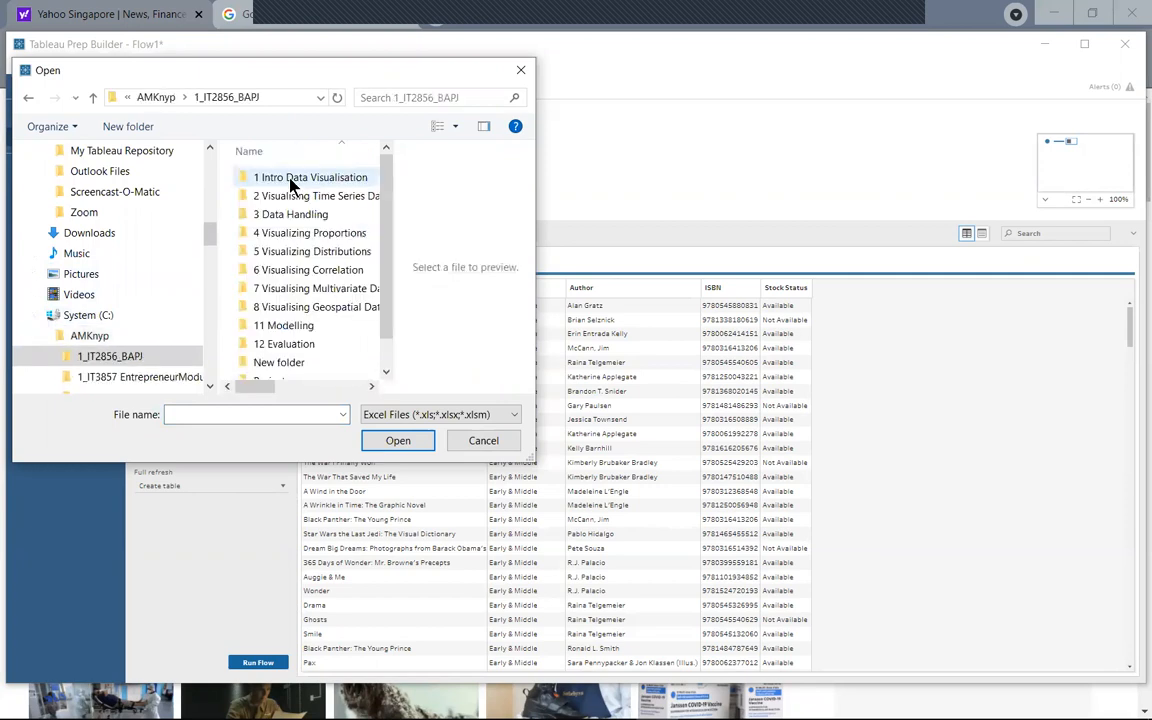
double_click(290, 214)
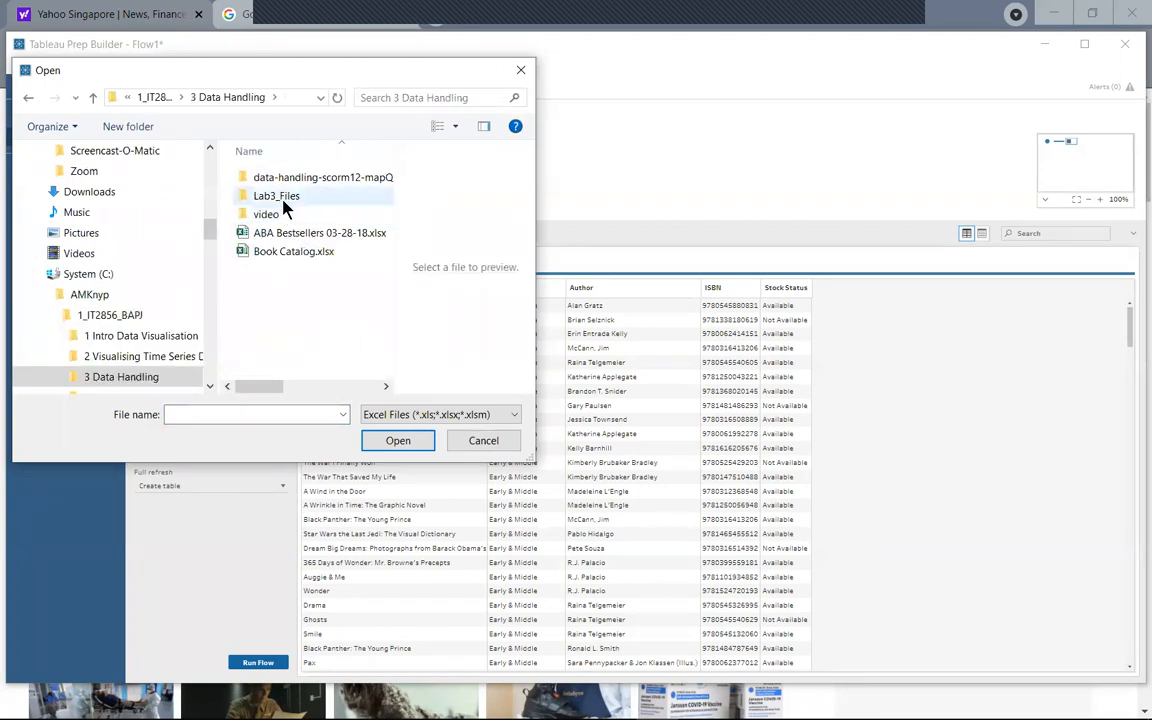
double_click(268, 214)
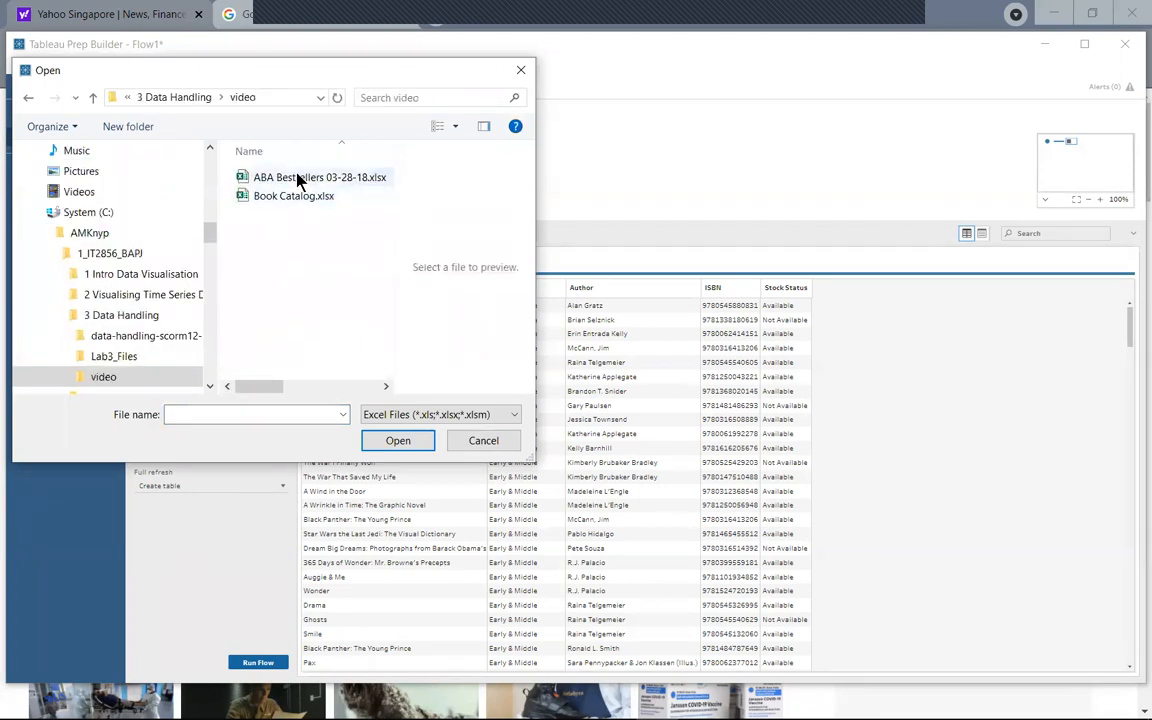
click(300, 178)
click(398, 442)
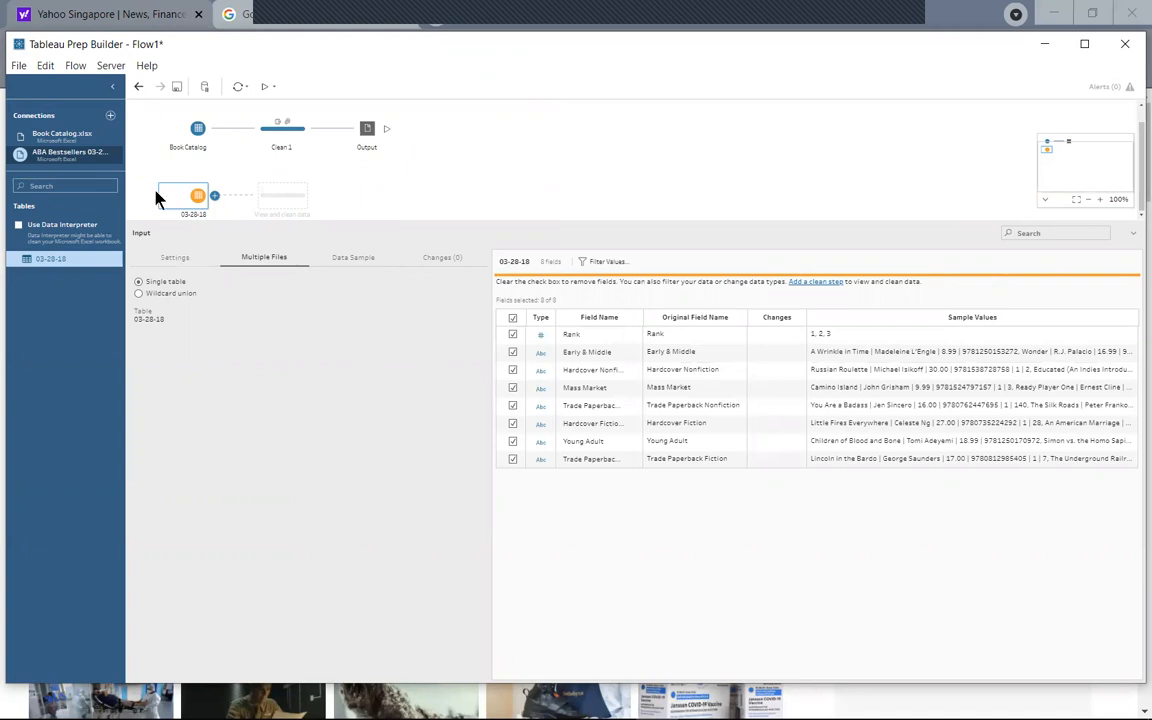
Add a Pivot step after the 03-28-18 input.
right_click(213, 197)
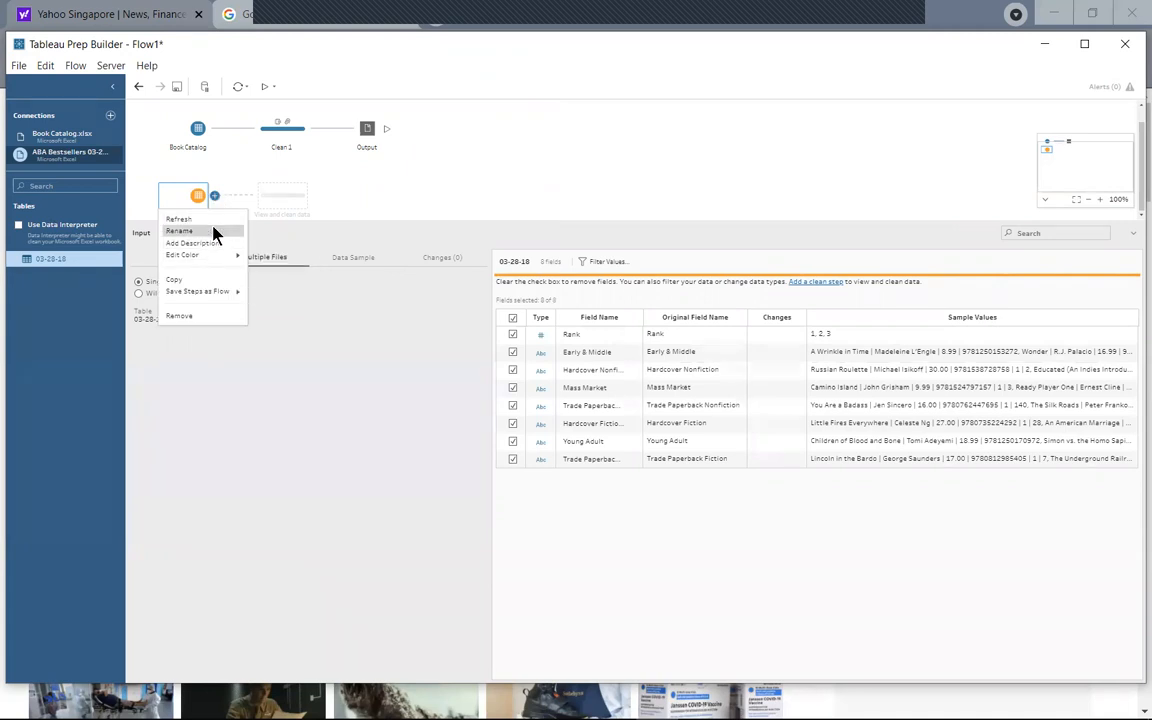
click(218, 203)
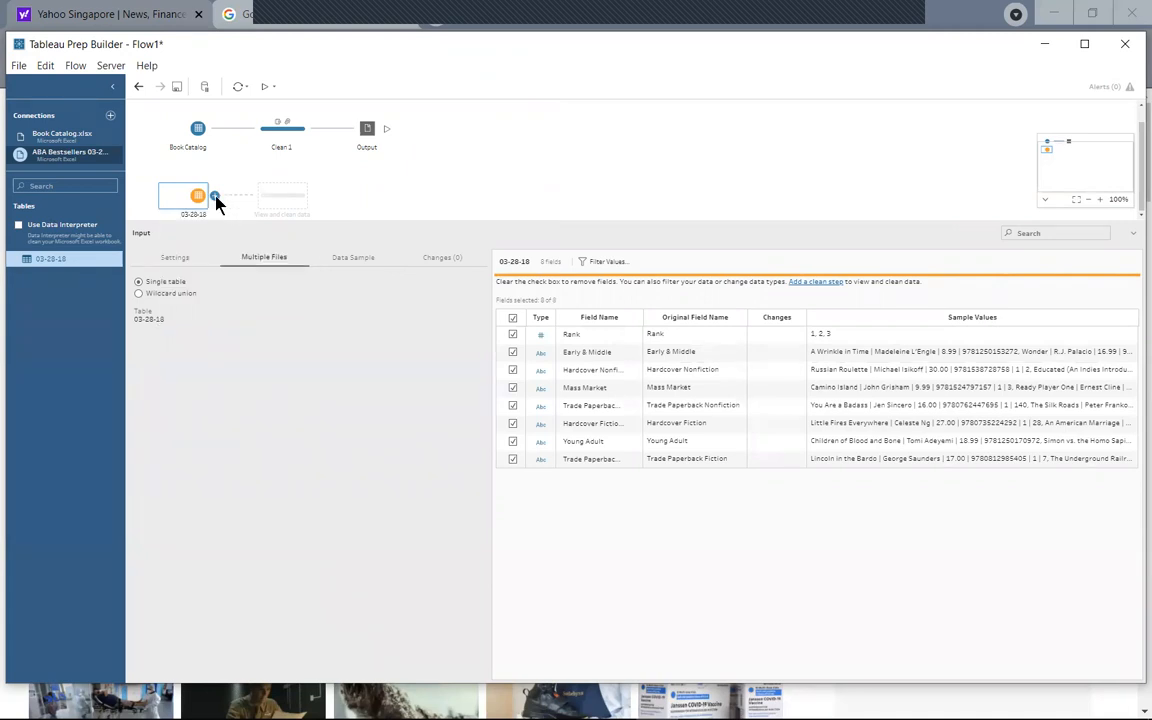
click(215, 197)
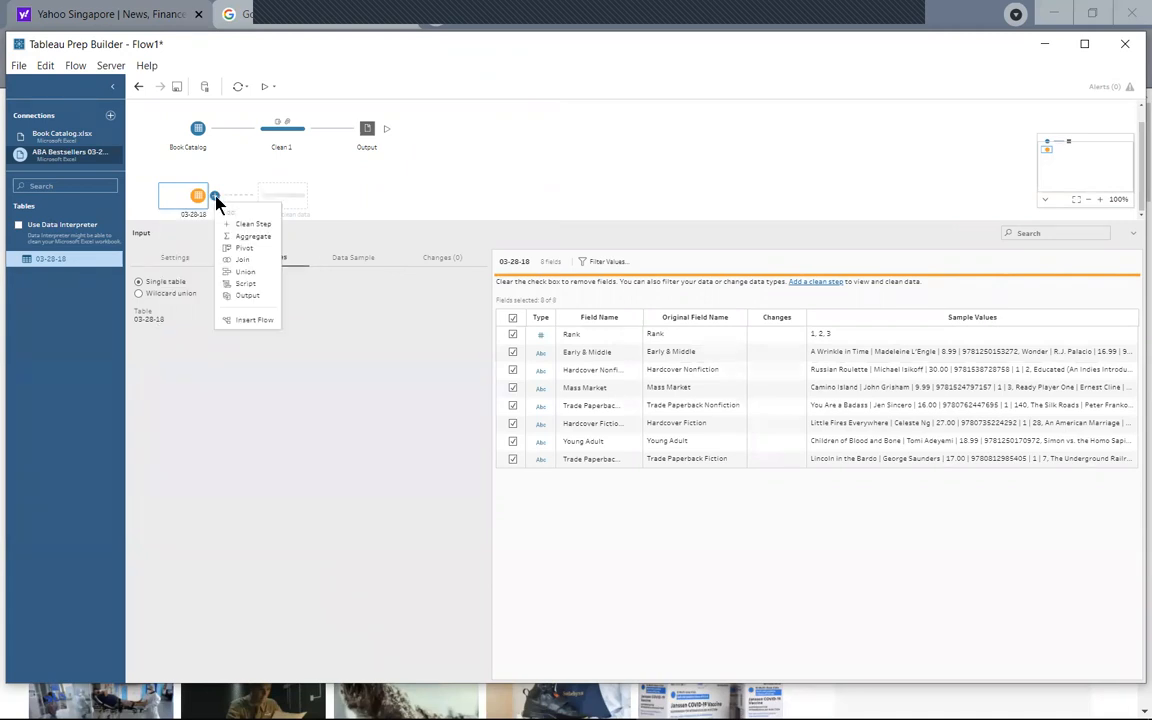
click(255, 249)
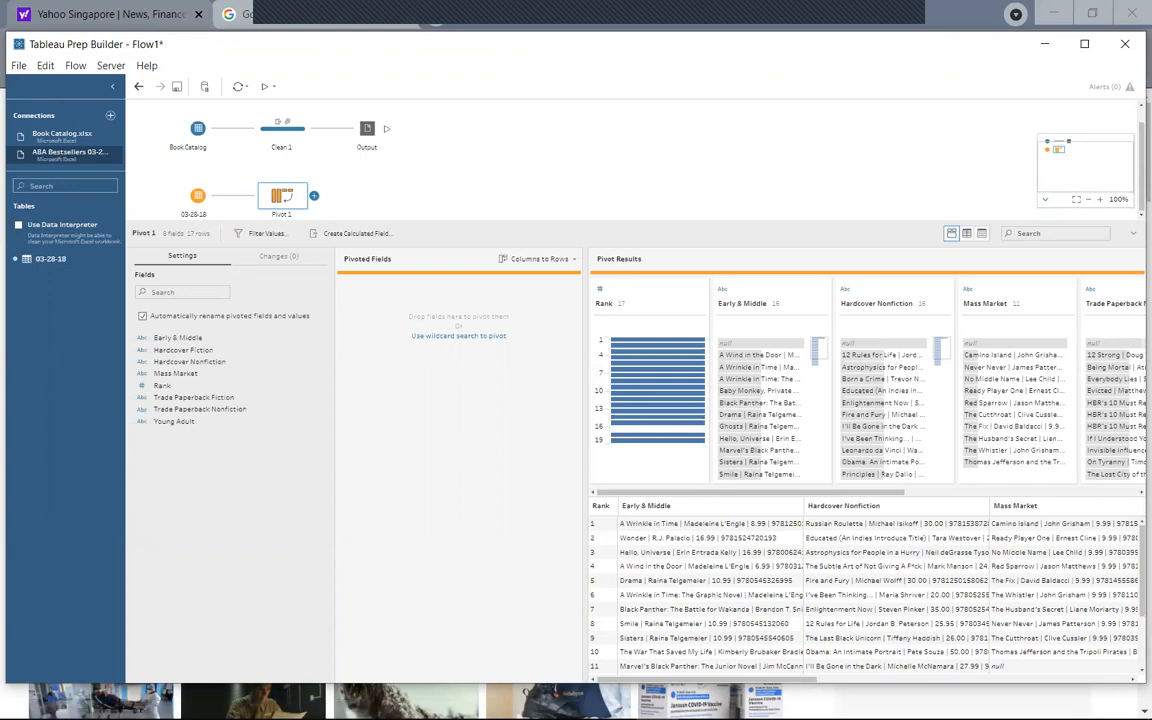
Pivot all fields except Rank from columns to rows, from Early & Middle through Young Adult.
click(176, 340)
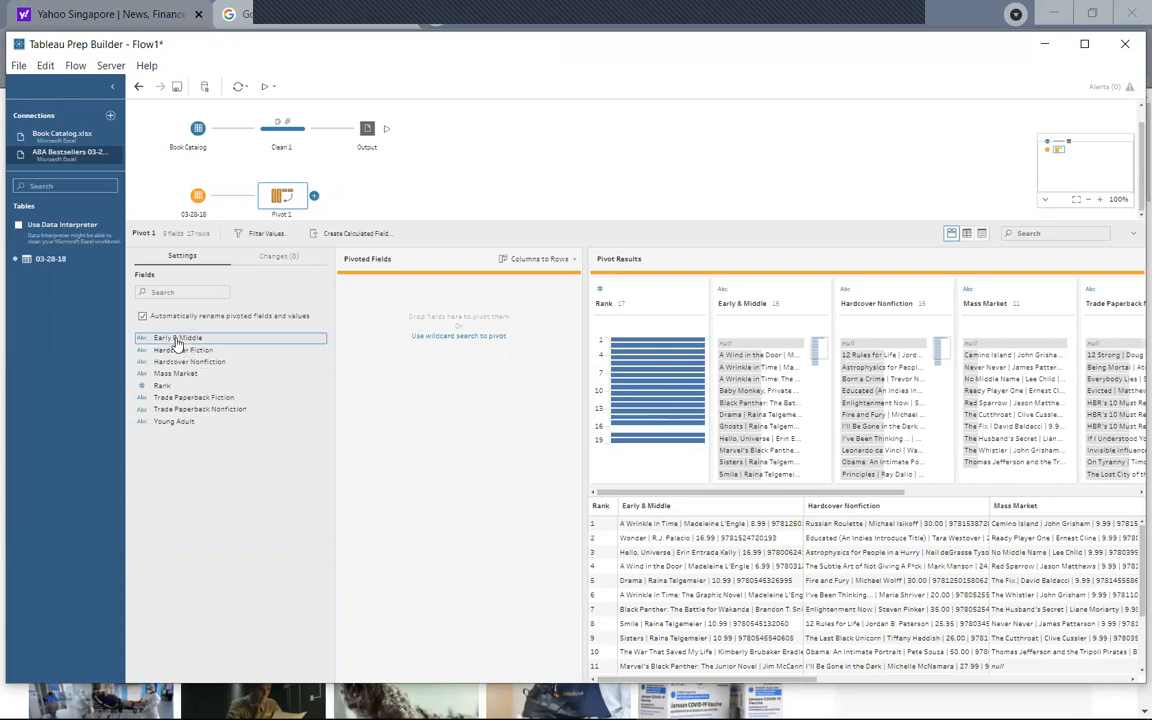
ctrl+click(176, 351)
ctrl+click(176, 362)
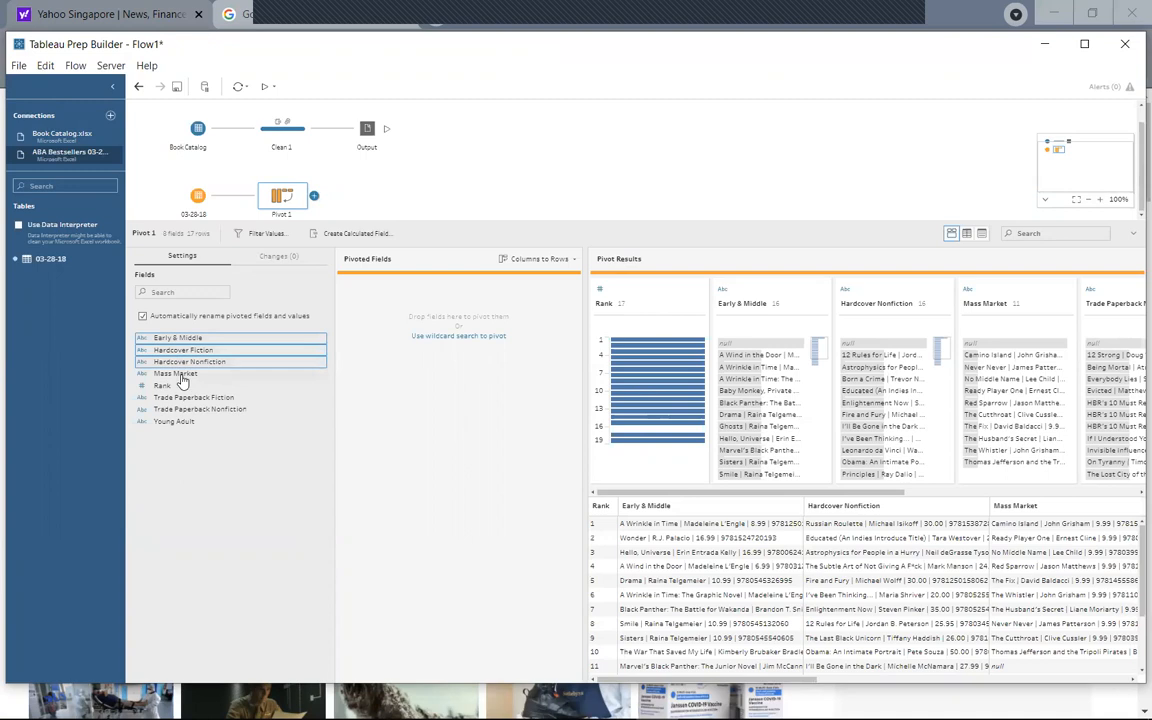
ctrl+click(180, 375)
ctrl+click(179, 398)
ctrl+click(178, 410)
ctrl+click(177, 422)
drag(221, 420, 366, 338)
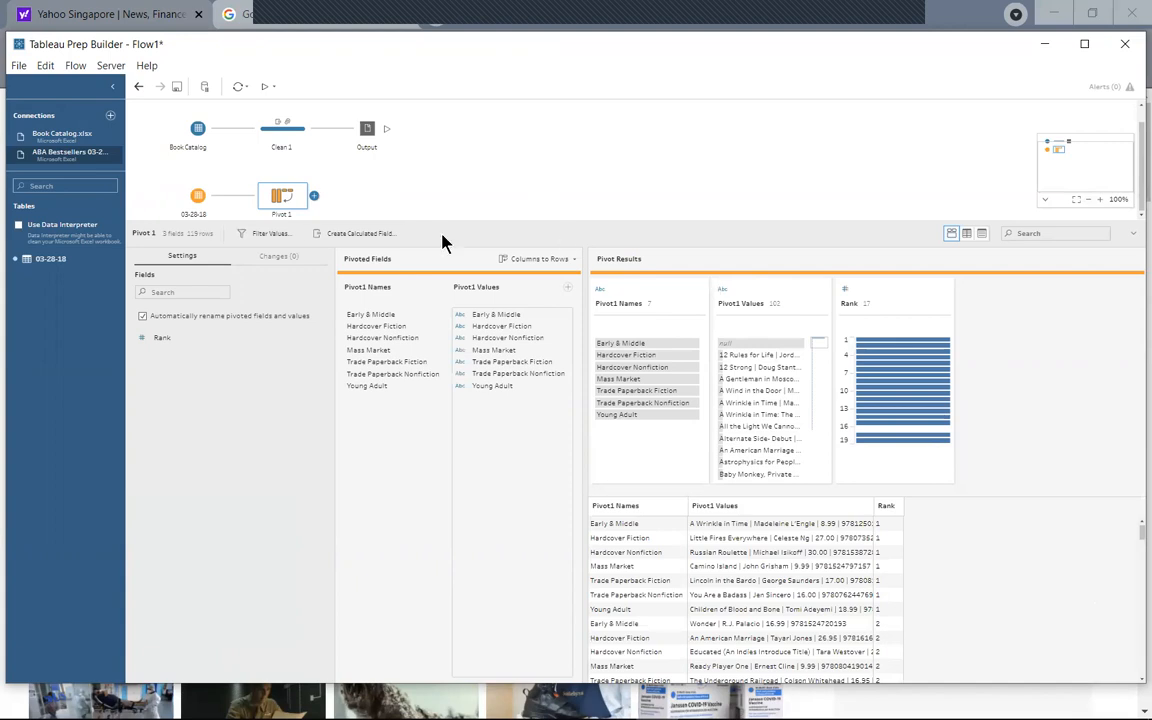
Rename the pivoted names field to Category and the pivoted values field to Info.
double_click(390, 289)
text(Category)
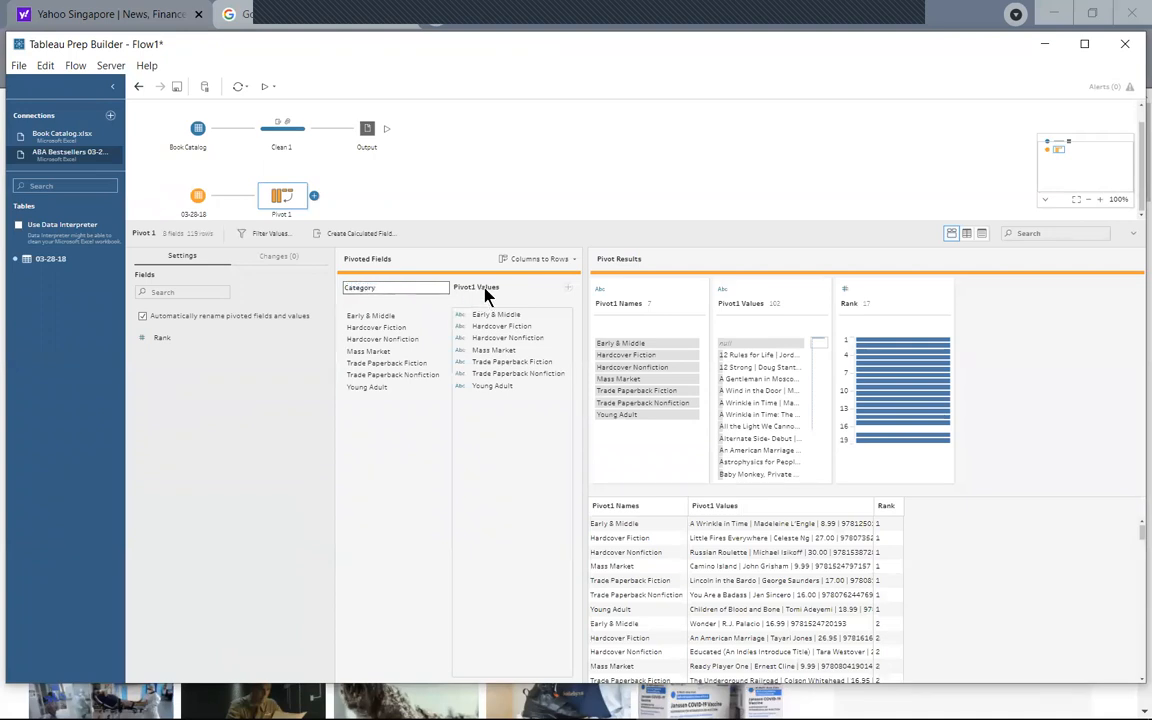
key(Return)
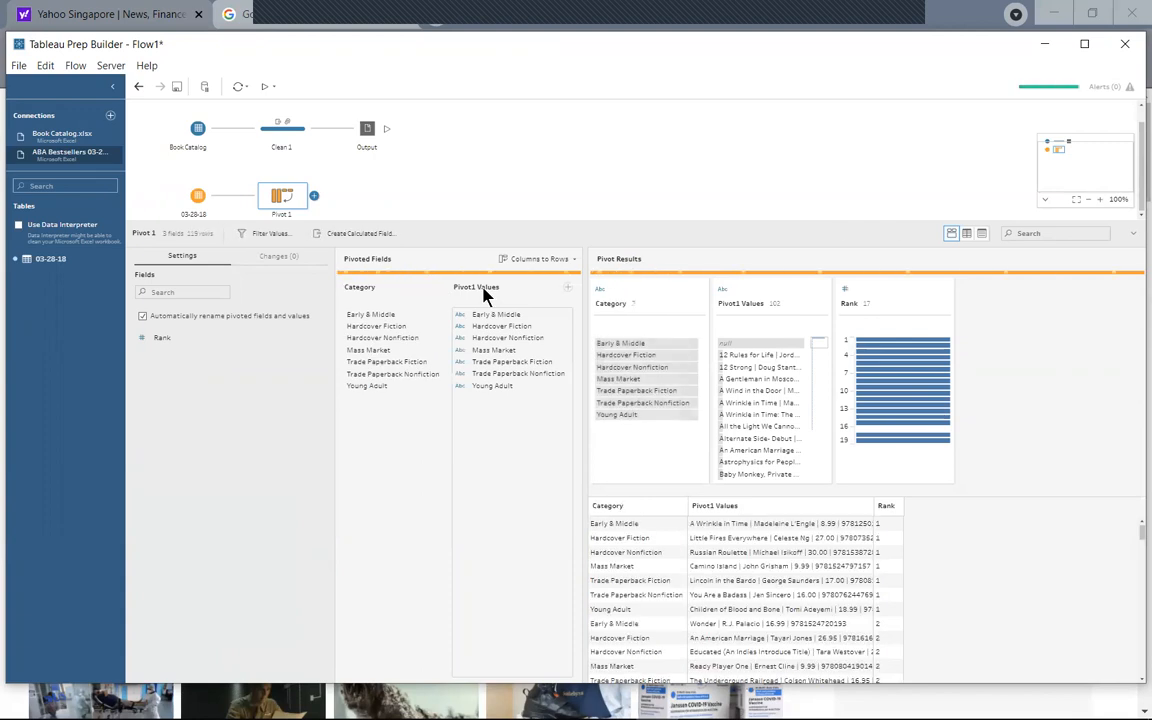
double_click(488, 289)
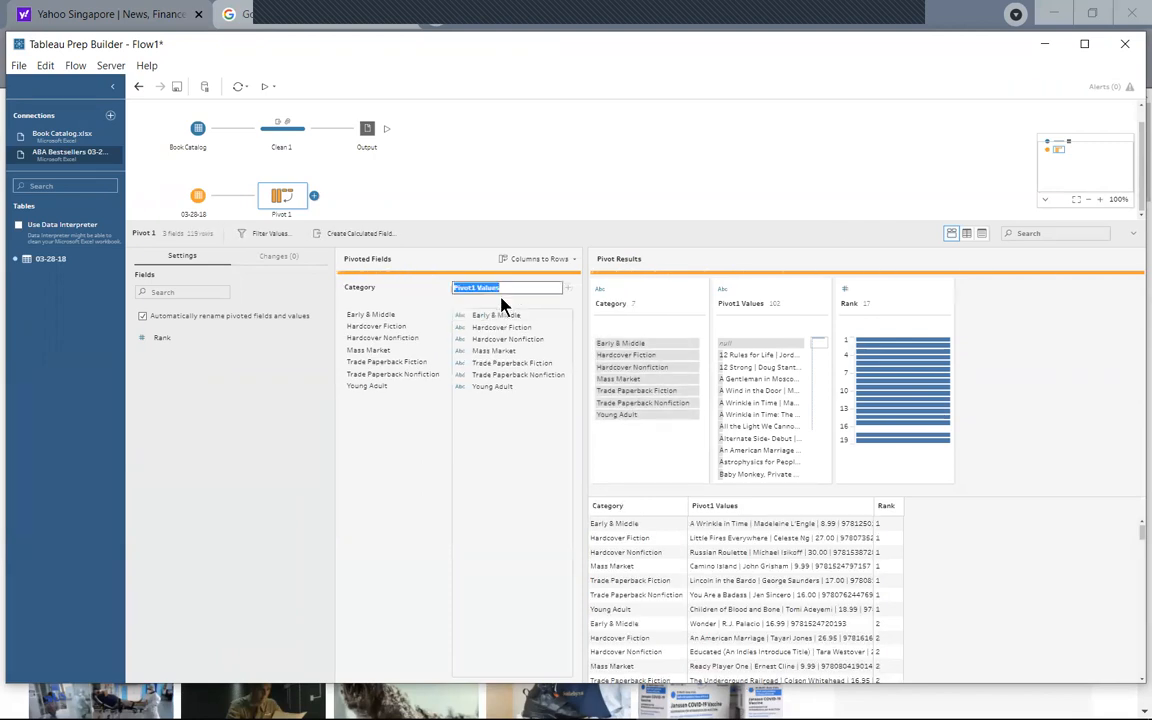
text(Bo)
text(fo)
key(Return)
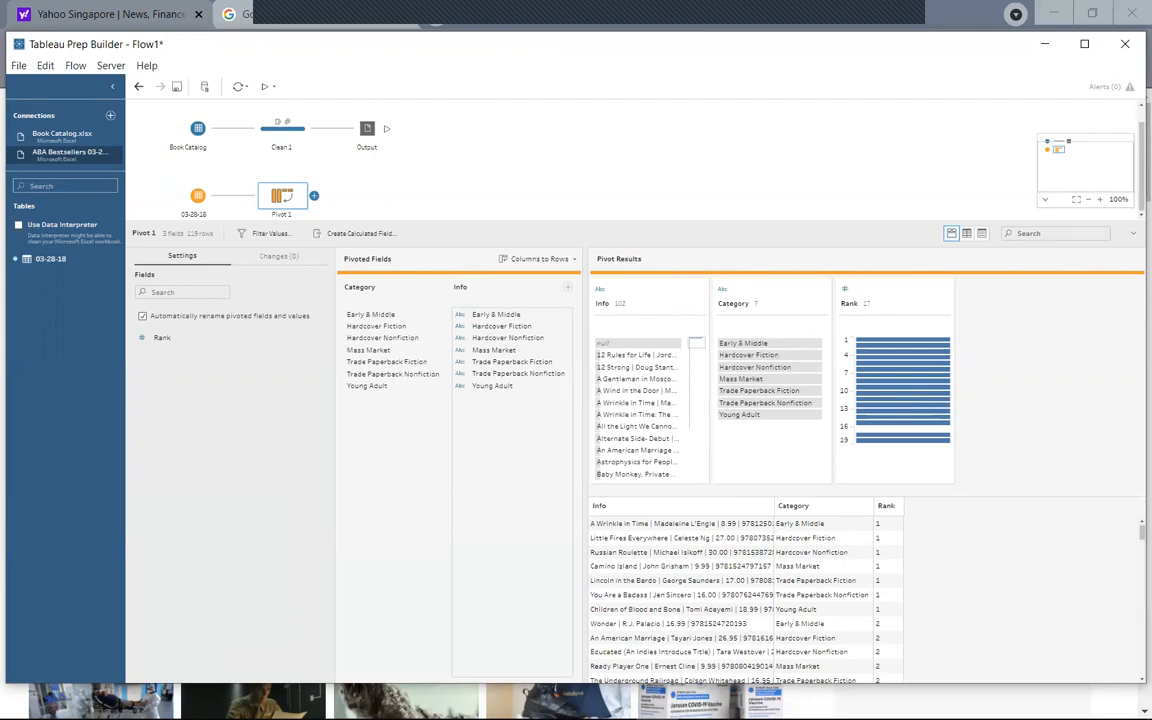
Add an output step after Pivot 1 and set its output type to Comma Separated Values (.csv).
click(315, 197)
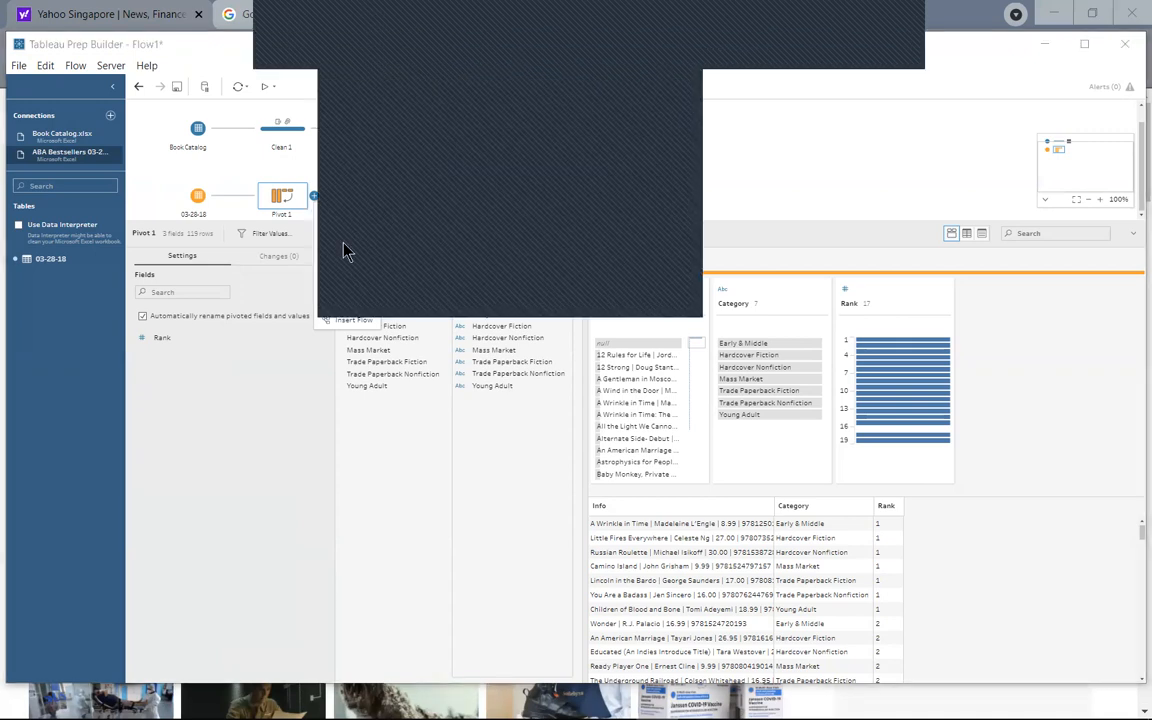
click(344, 243)
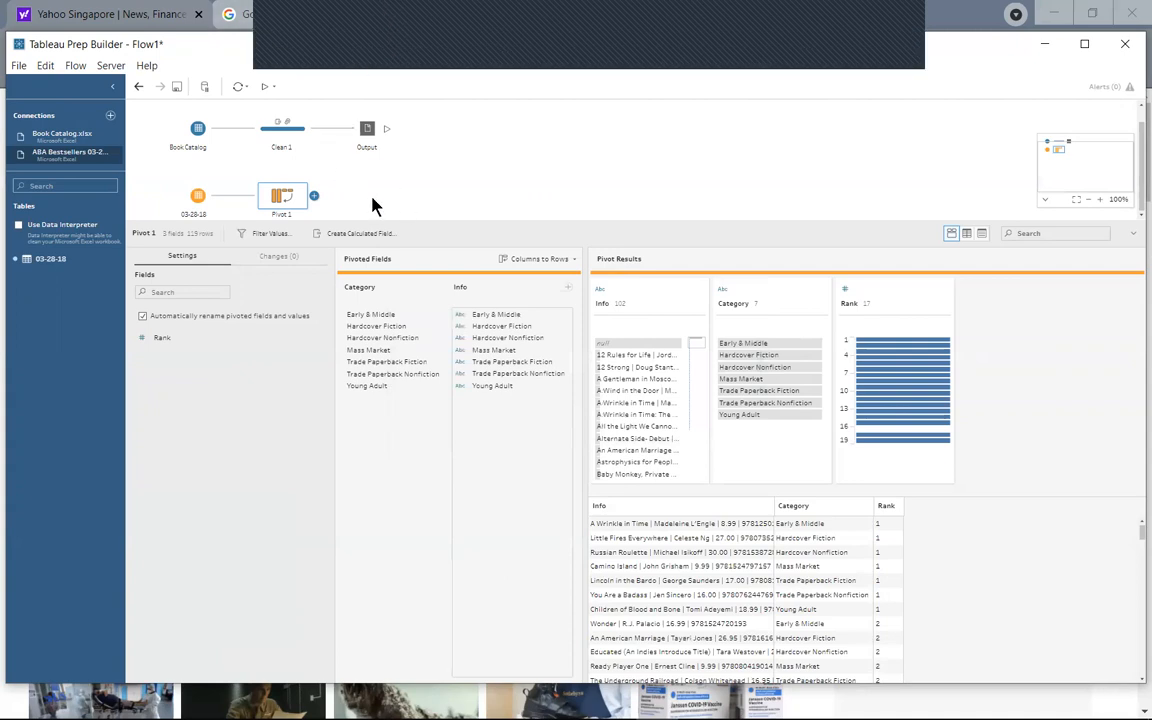
click(314, 197)
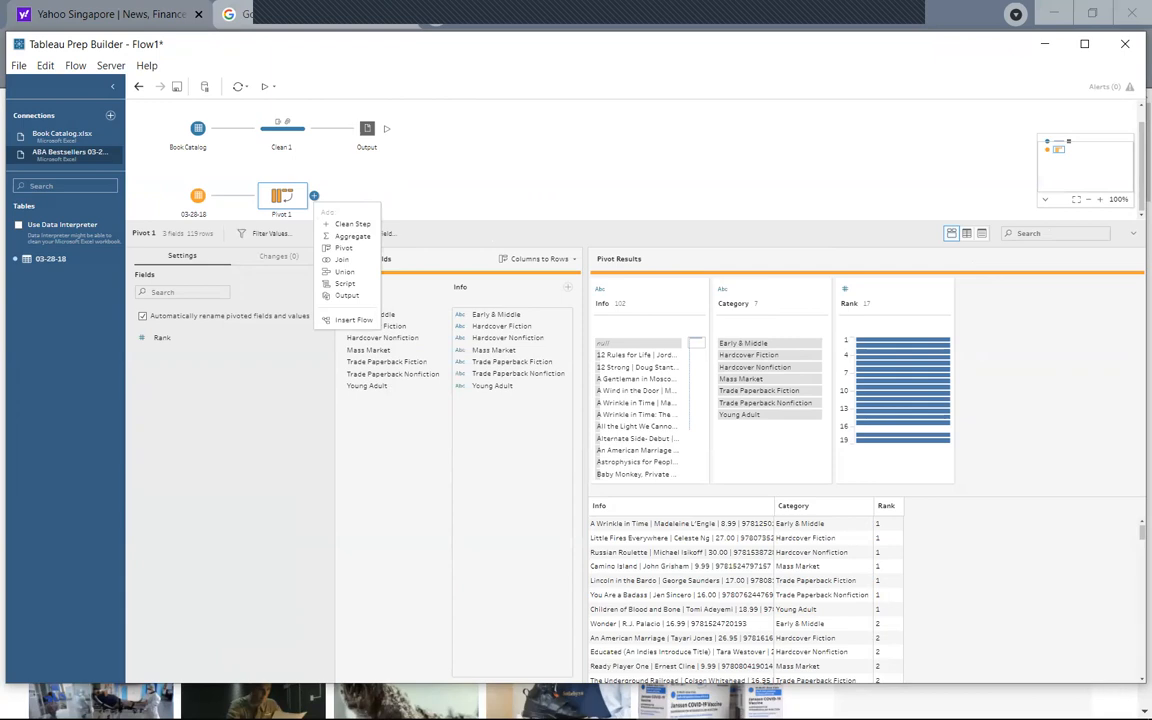
click(350, 298)
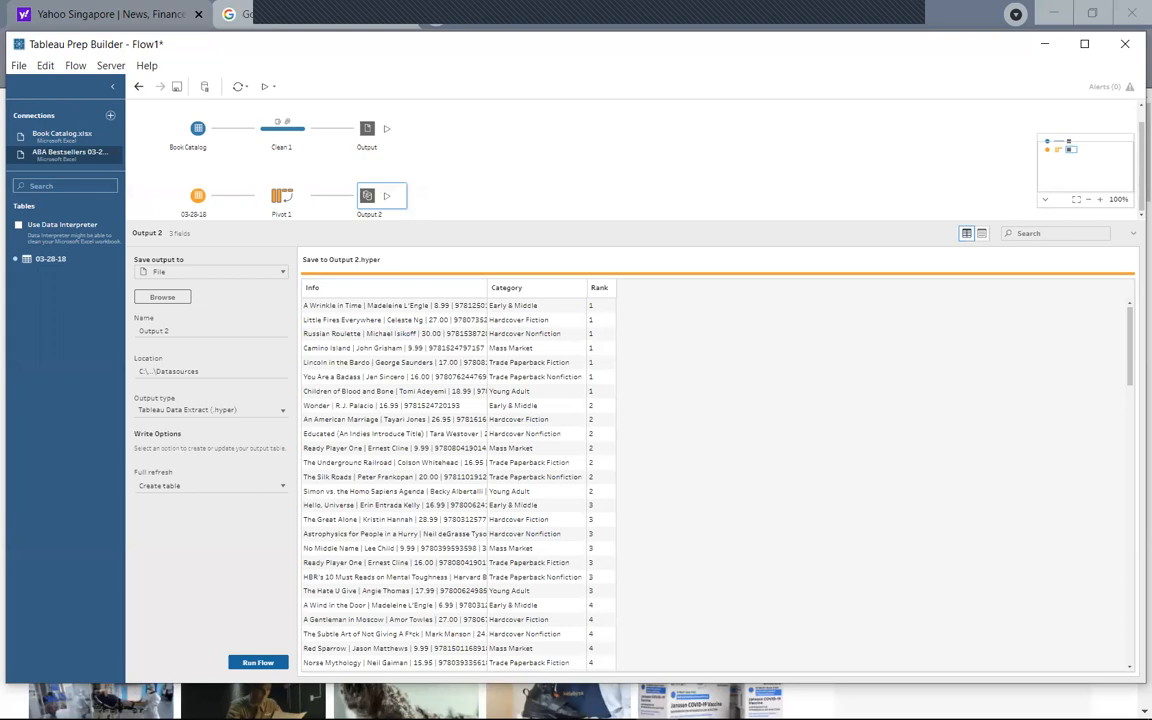
click(283, 412)
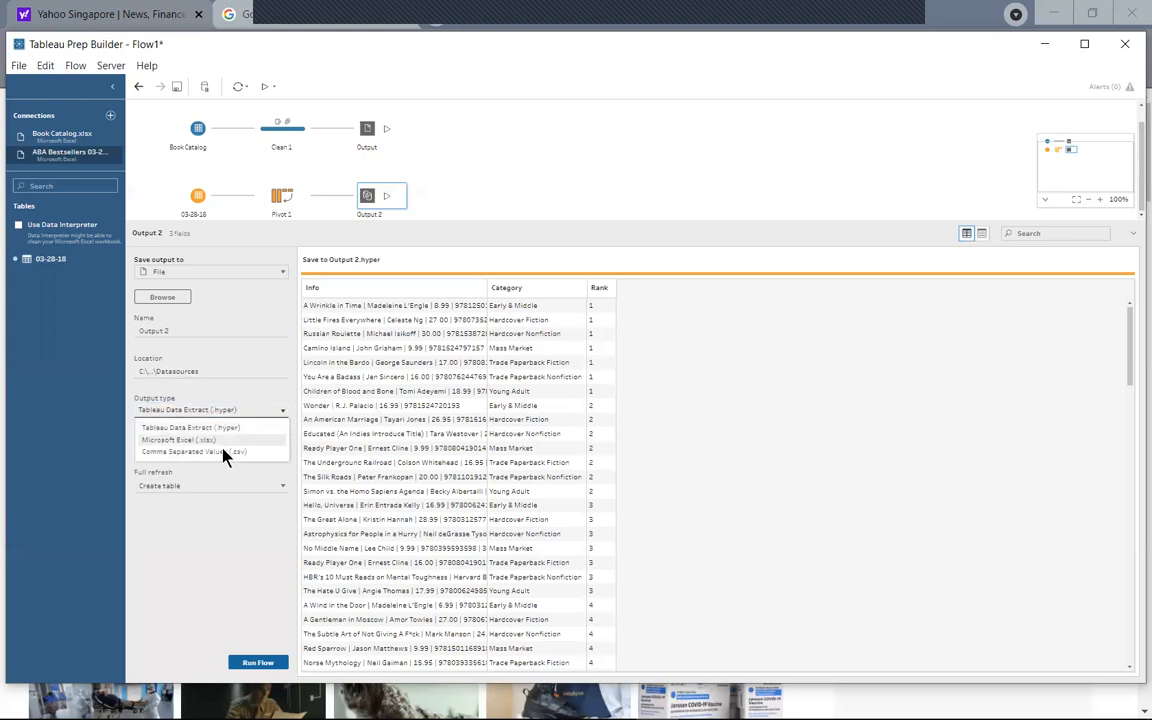
click(242, 408)
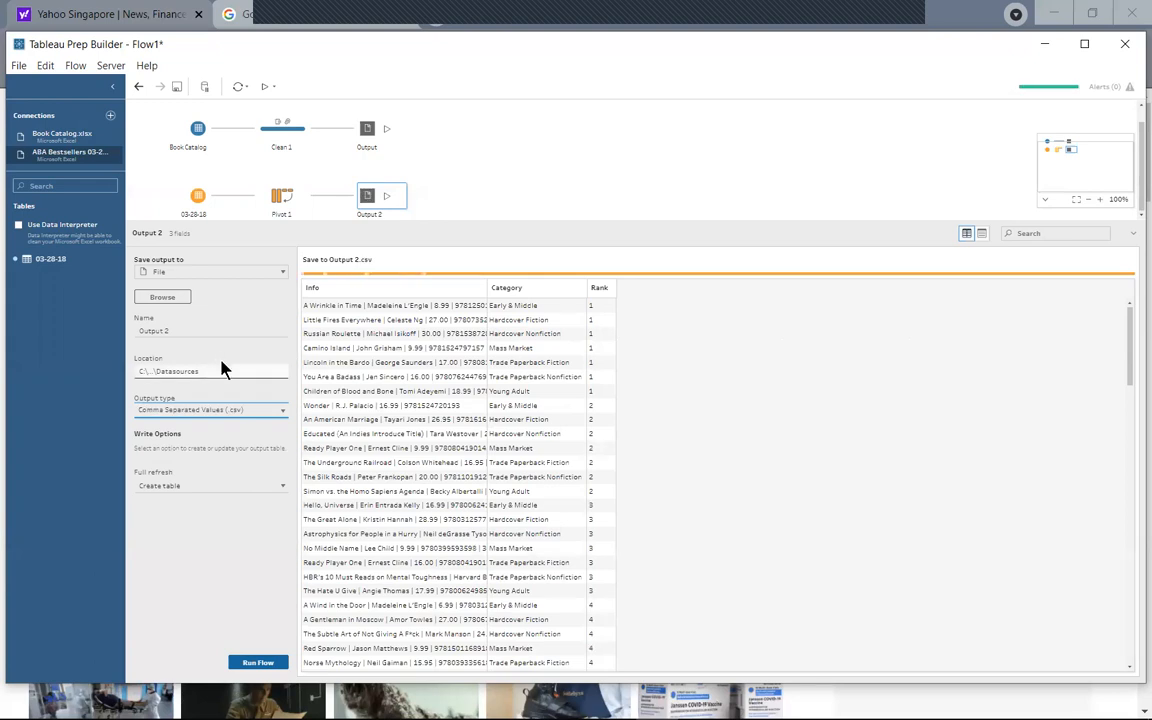
Name the output file lab3Output 2.csv in the Datasources folder and run the flow, replacing the existing output.
click(162, 297)
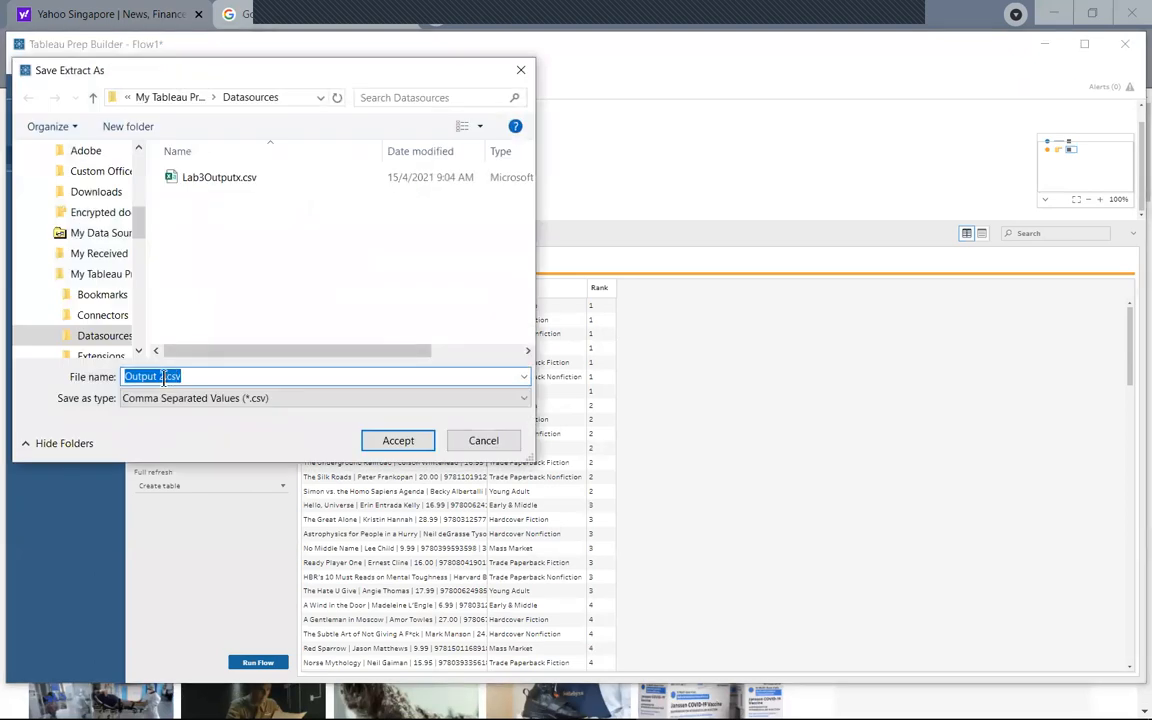
click(163, 377)
click(124, 376)
text(lab3)
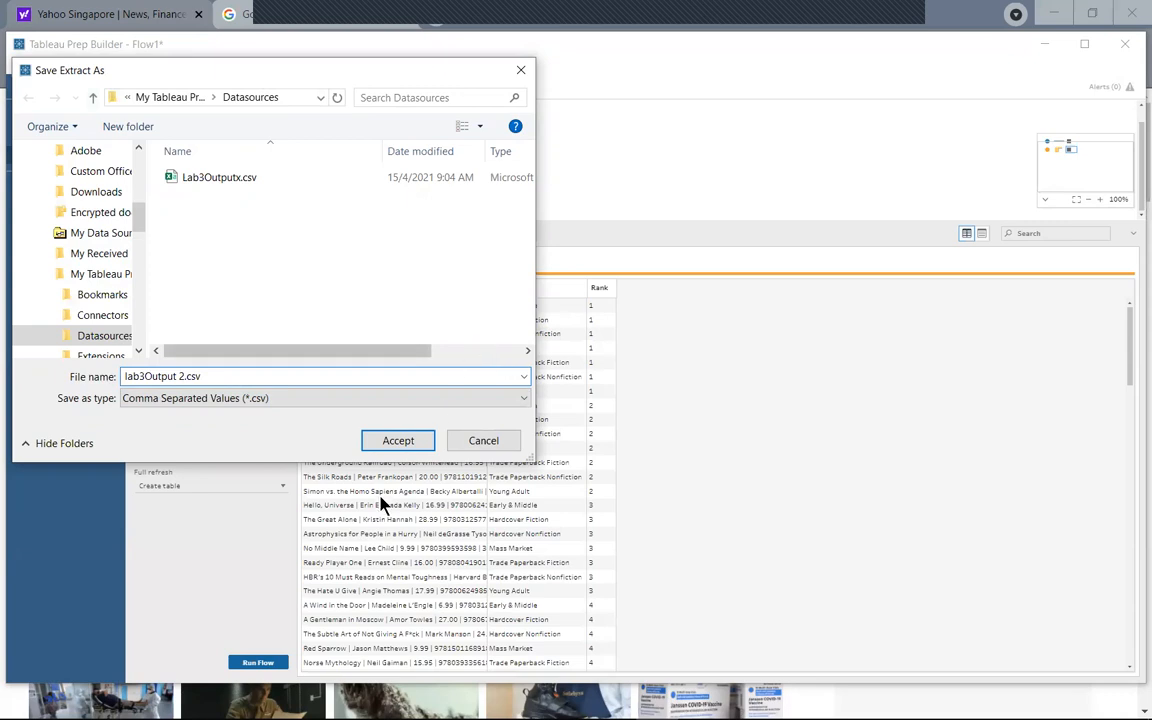
click(400, 441)
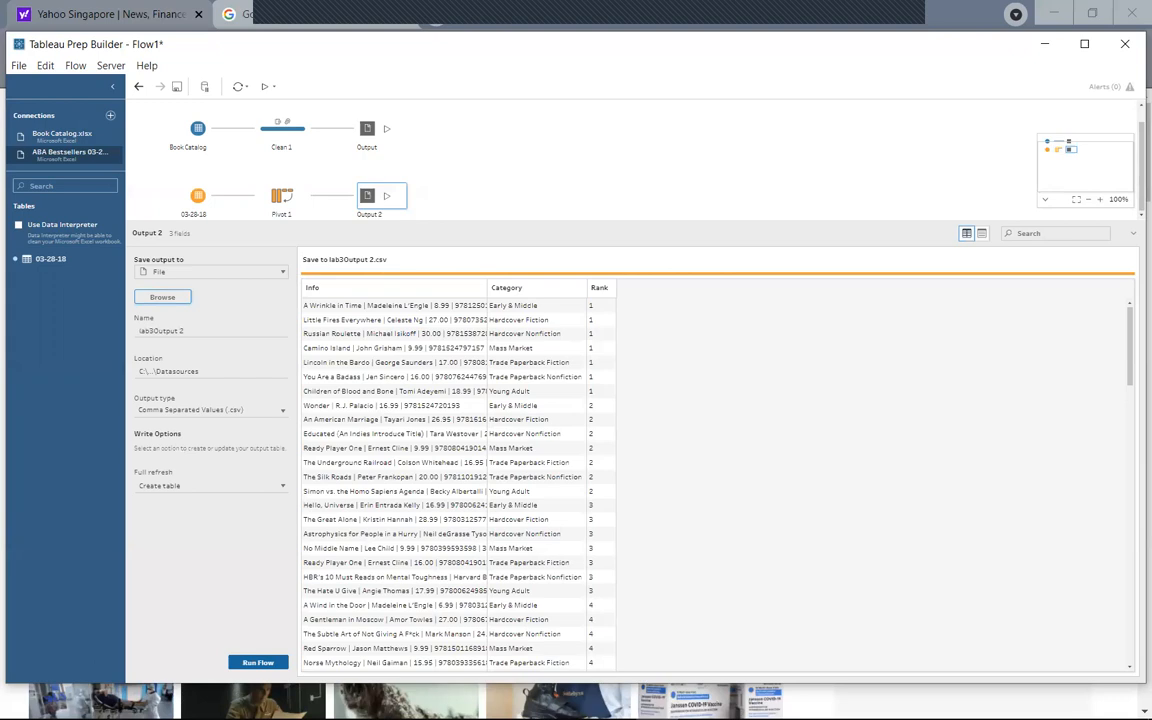
click(258, 663)
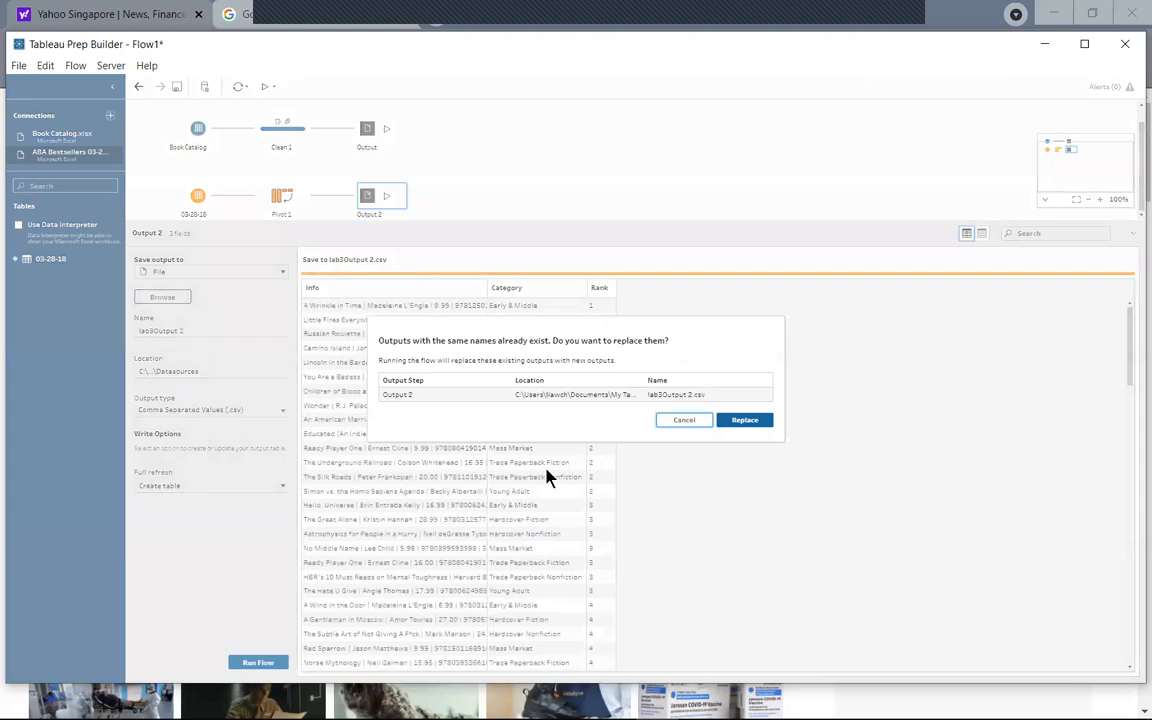
click(749, 421)
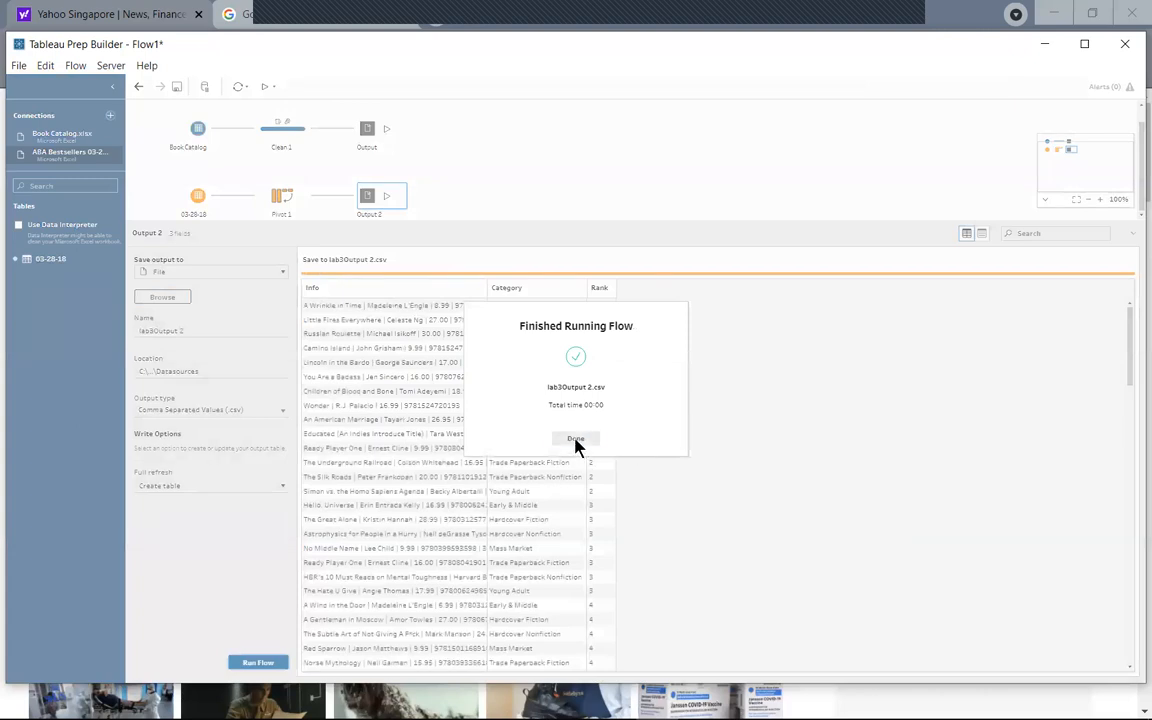
click(576, 440)
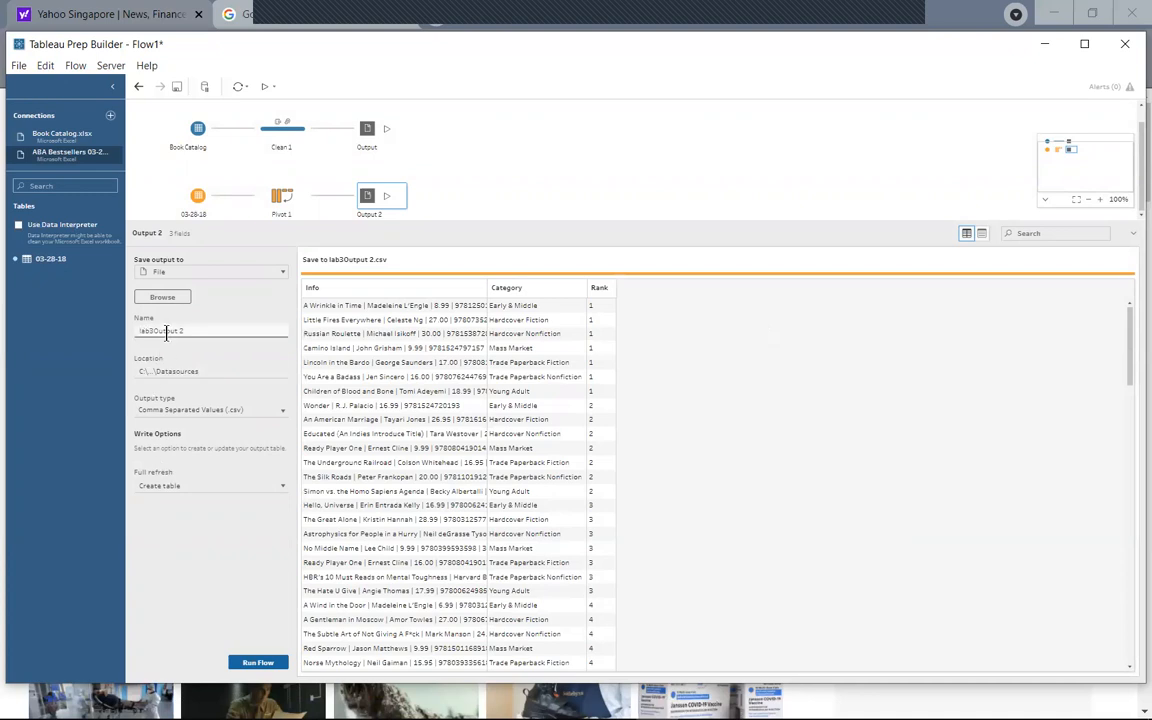
Keep the CSV output type and change the save location of lab3Output 2.csv to the video folder under AMKnyp, 1_IT2856_BAPJ, 3 Data Handling.
click(230, 411)
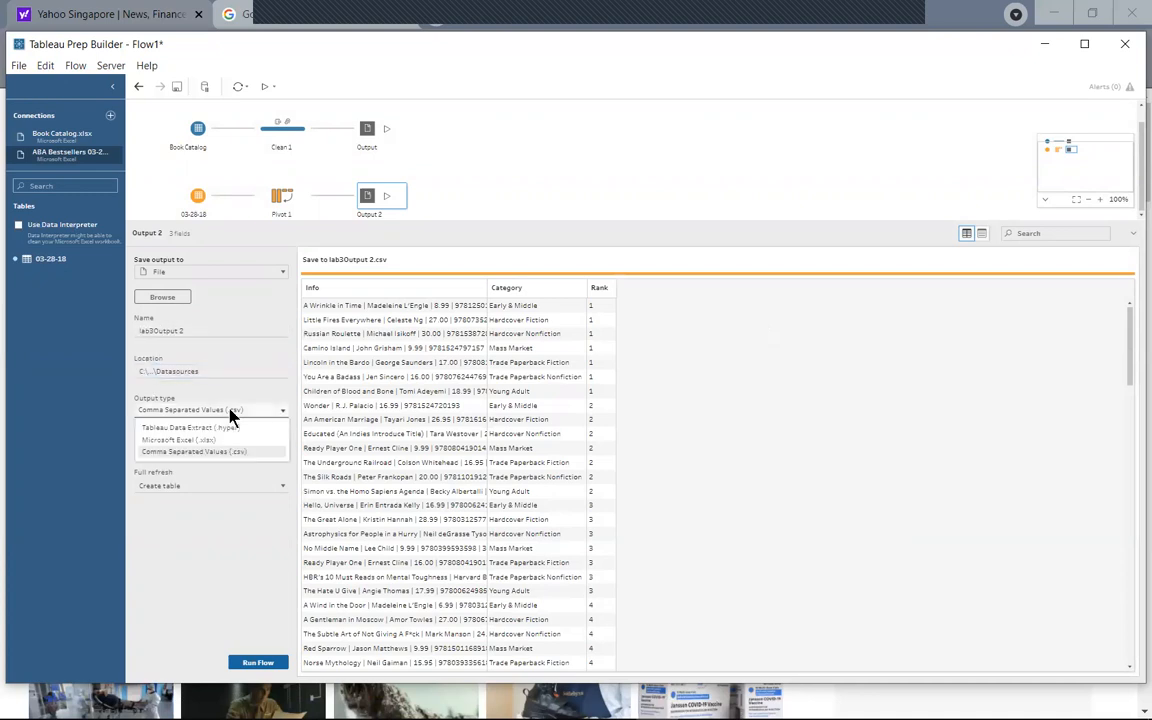
click(195, 451)
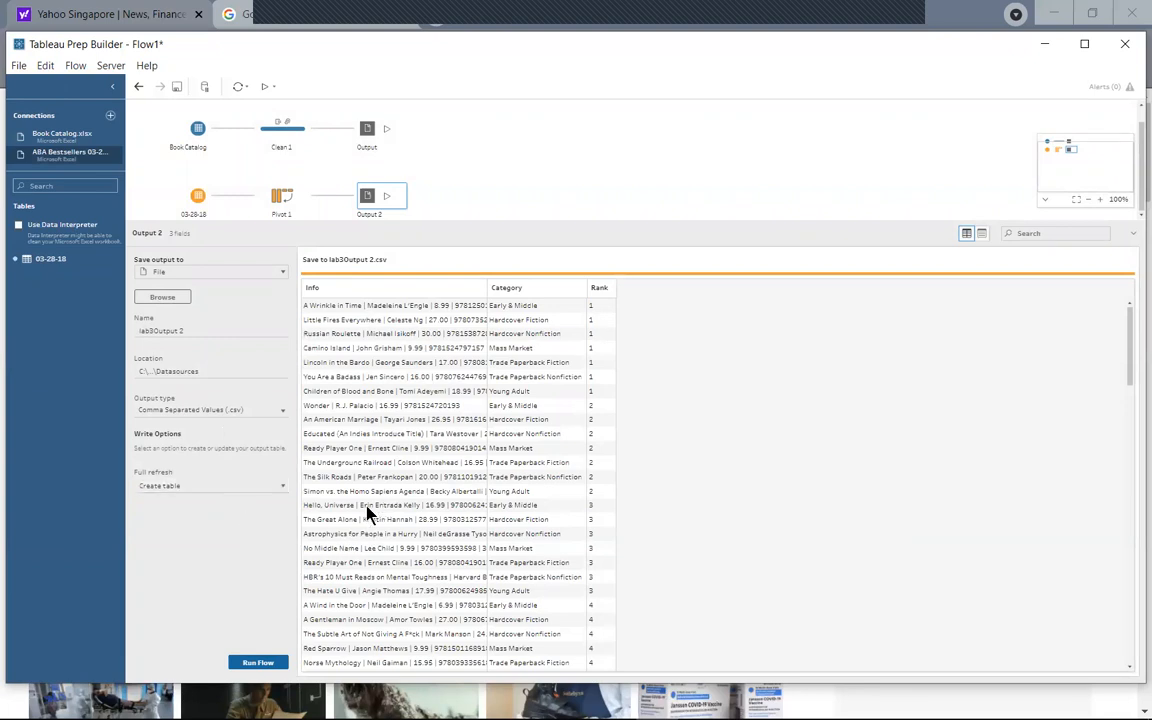
mouse_move(275, 716)
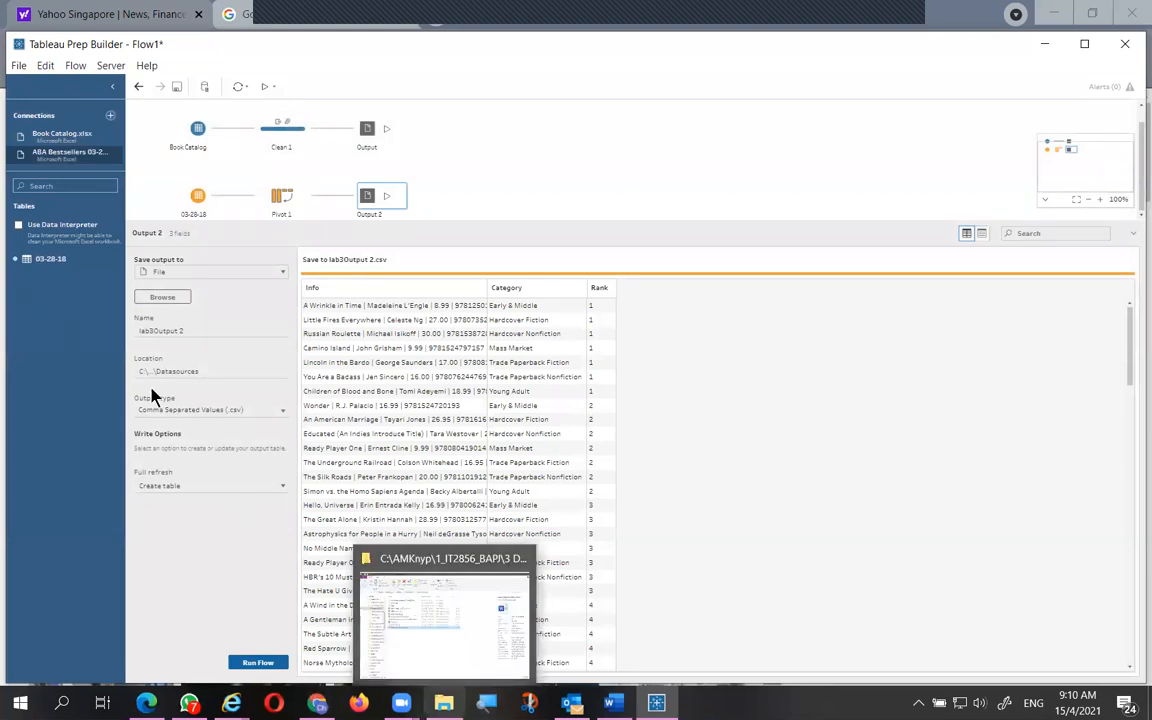
click(166, 299)
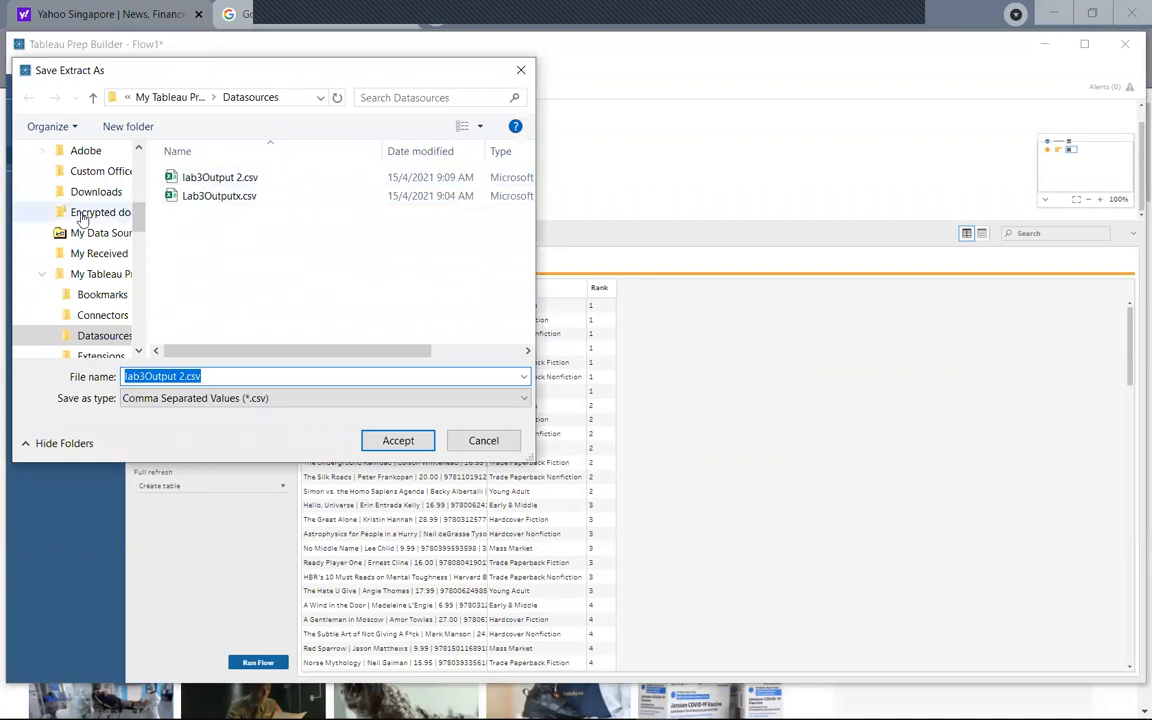
drag(138, 218, 138, 200)
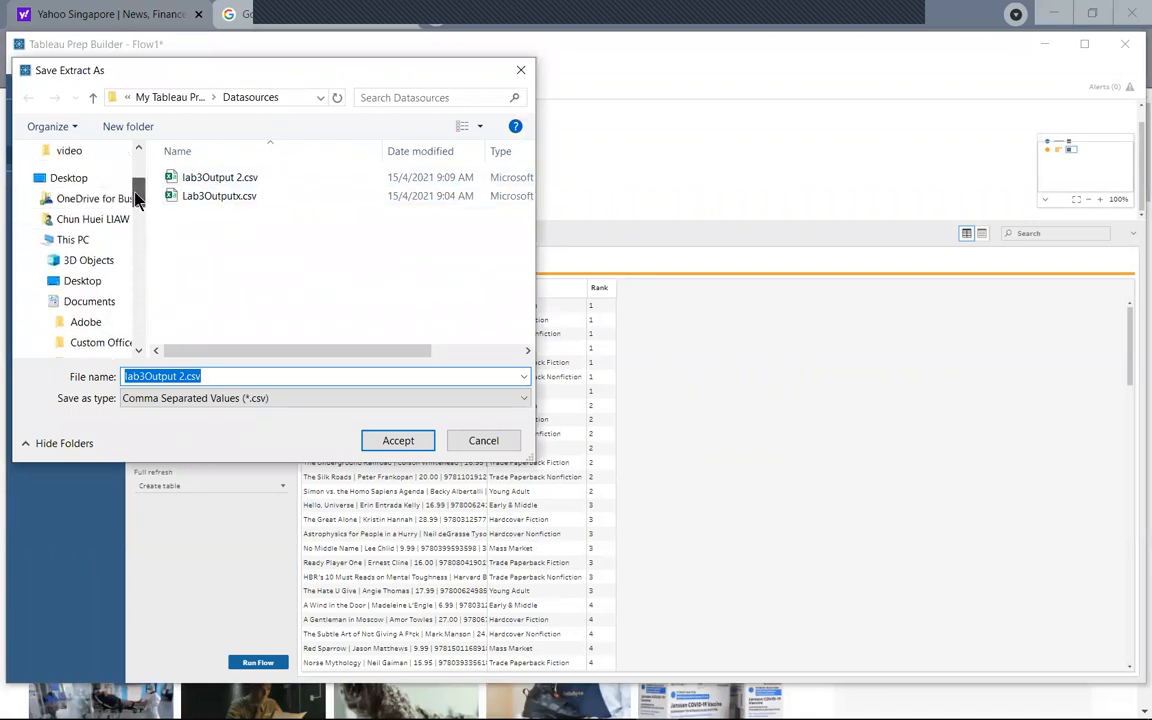
click(72, 240)
scroll(230, 291, down, 3)
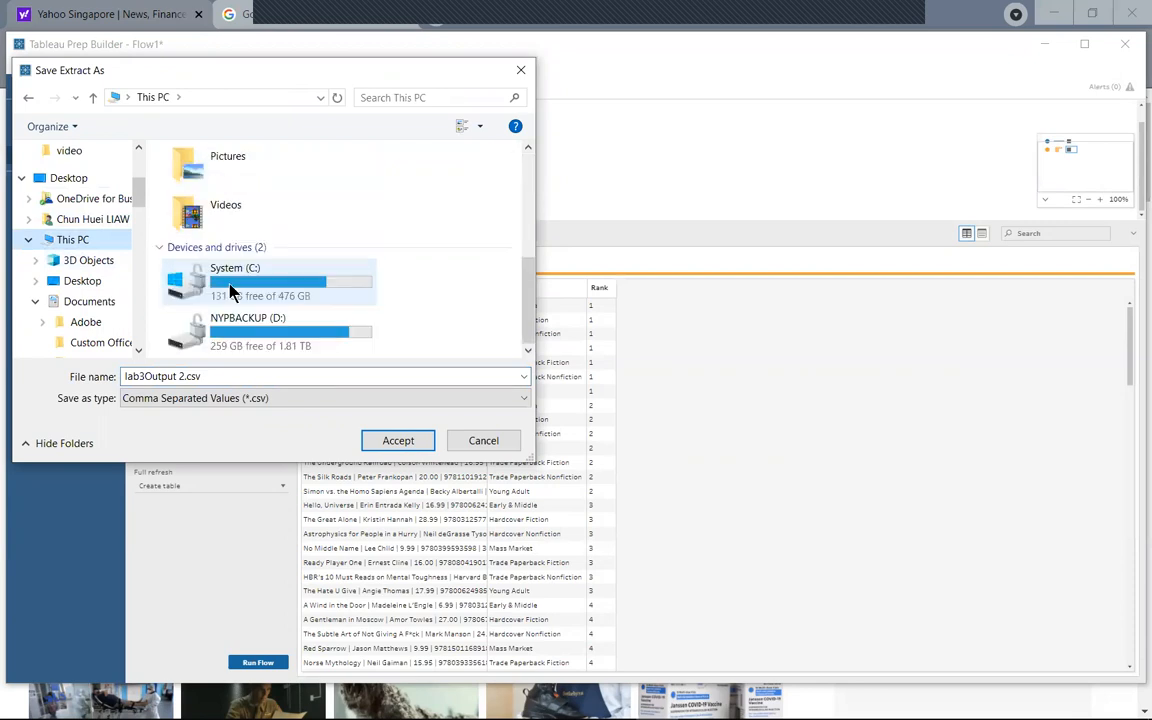
double_click(230, 291)
double_click(205, 176)
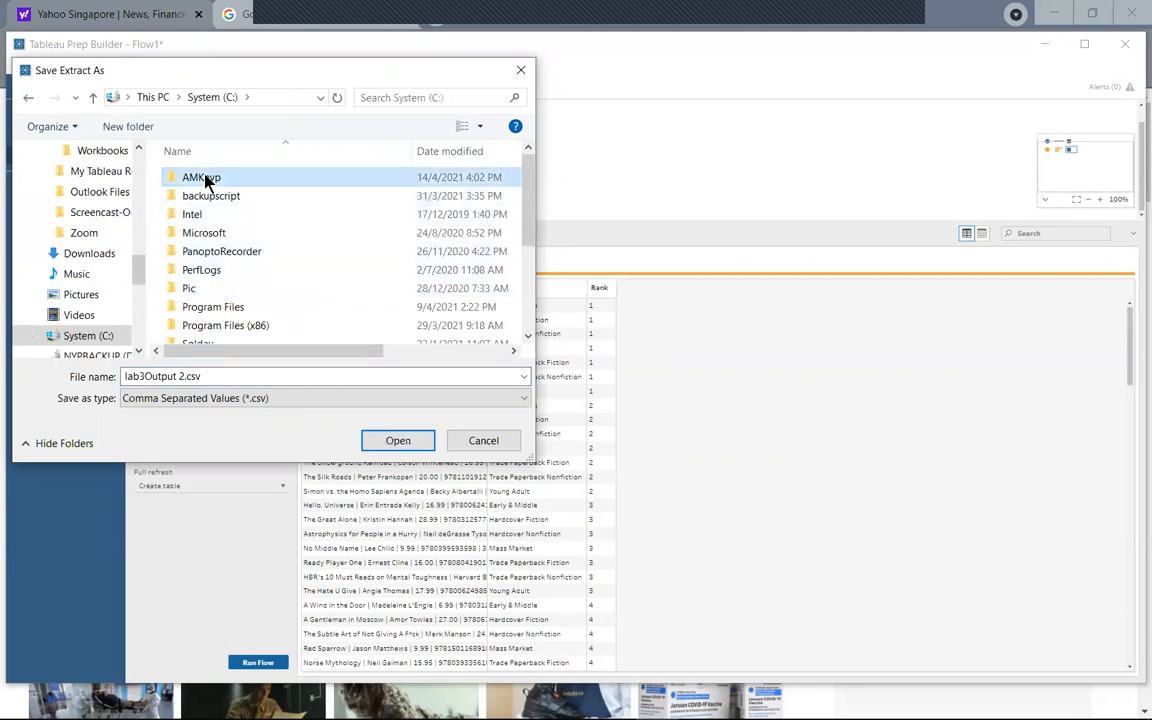
double_click(204, 190)
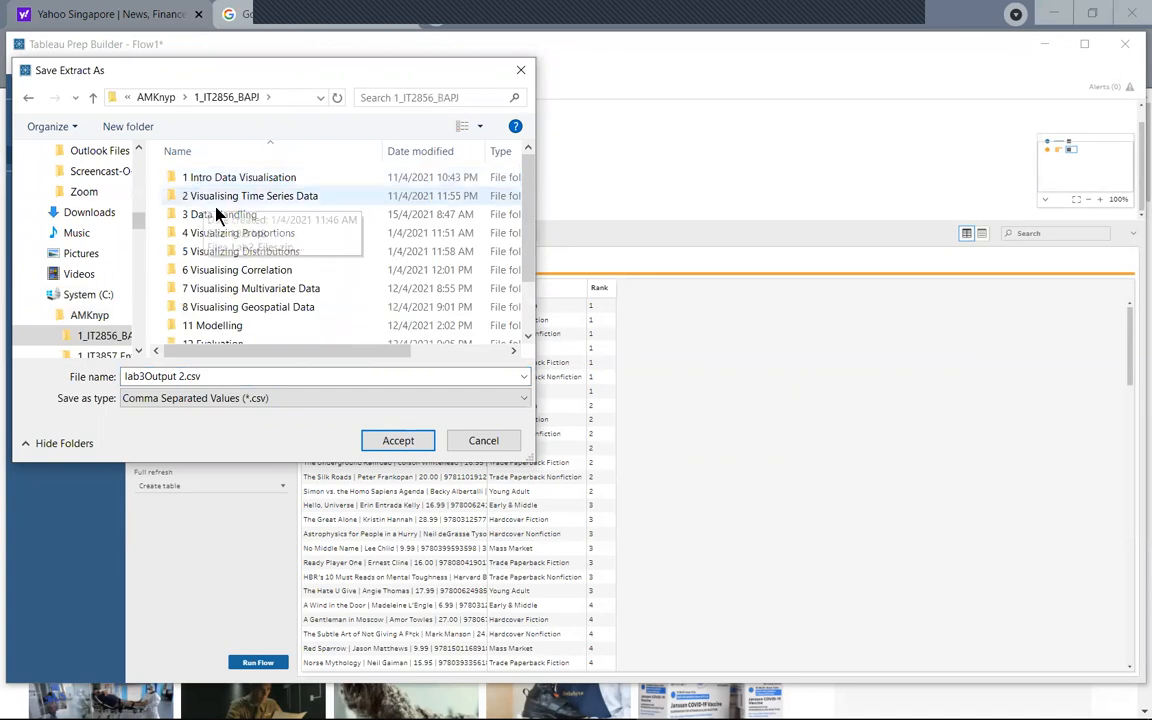
double_click(215, 214)
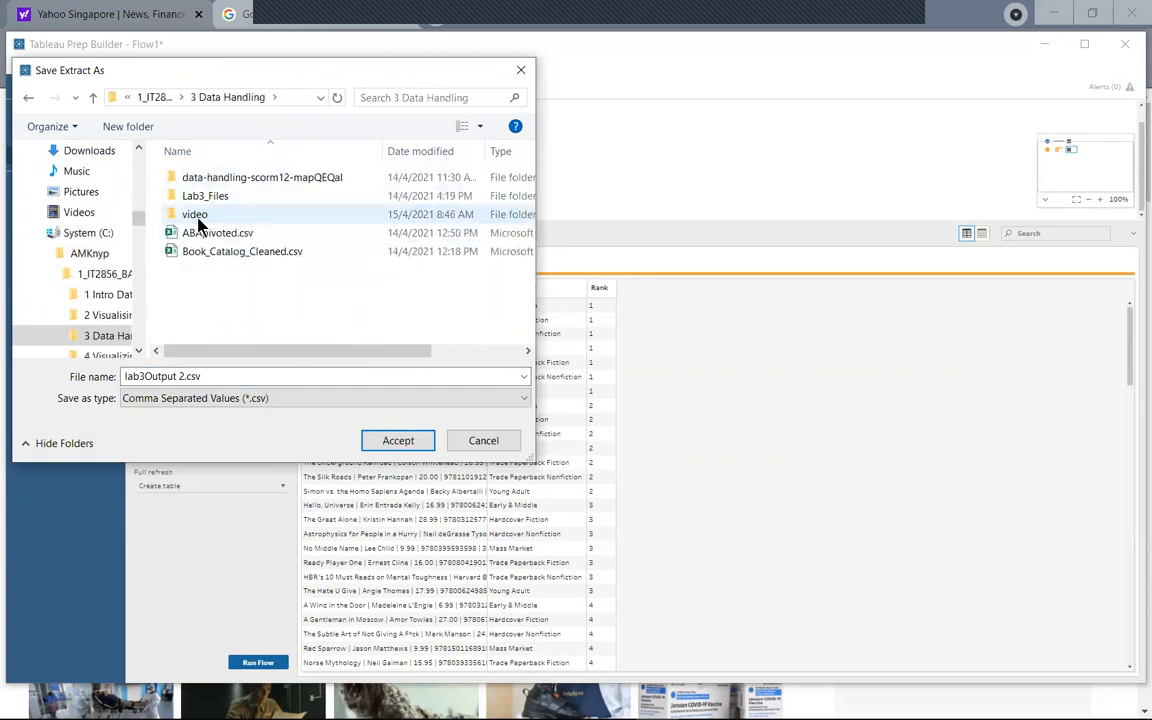
double_click(198, 226)
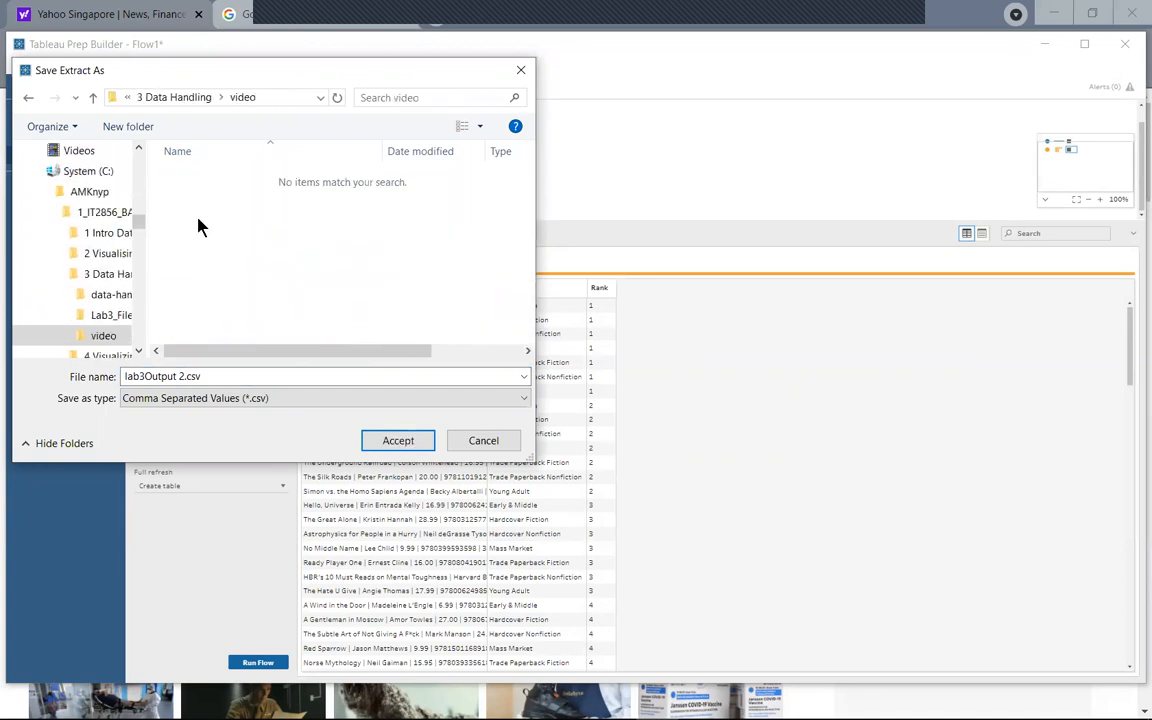
click(420, 452)
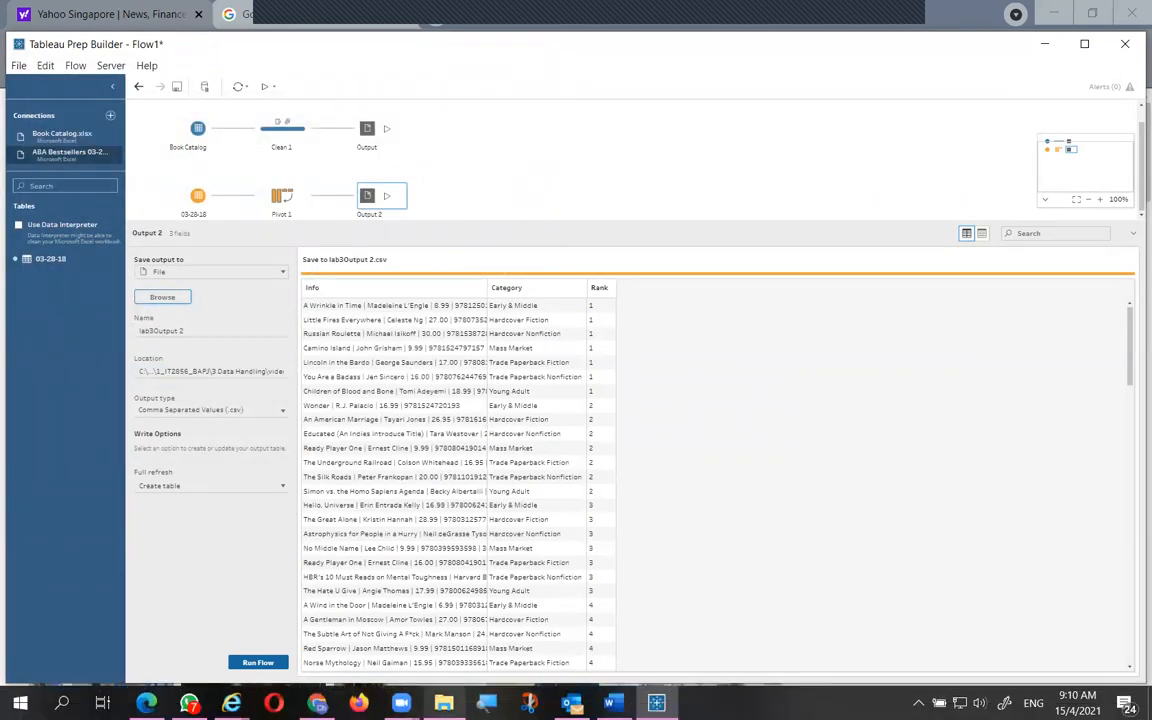
Open the video folder in File Explorer, and run the flow in Tableau Prep Builder to write lab3Output 2.csv there.
mouse_move(443, 703)
click(443, 615)
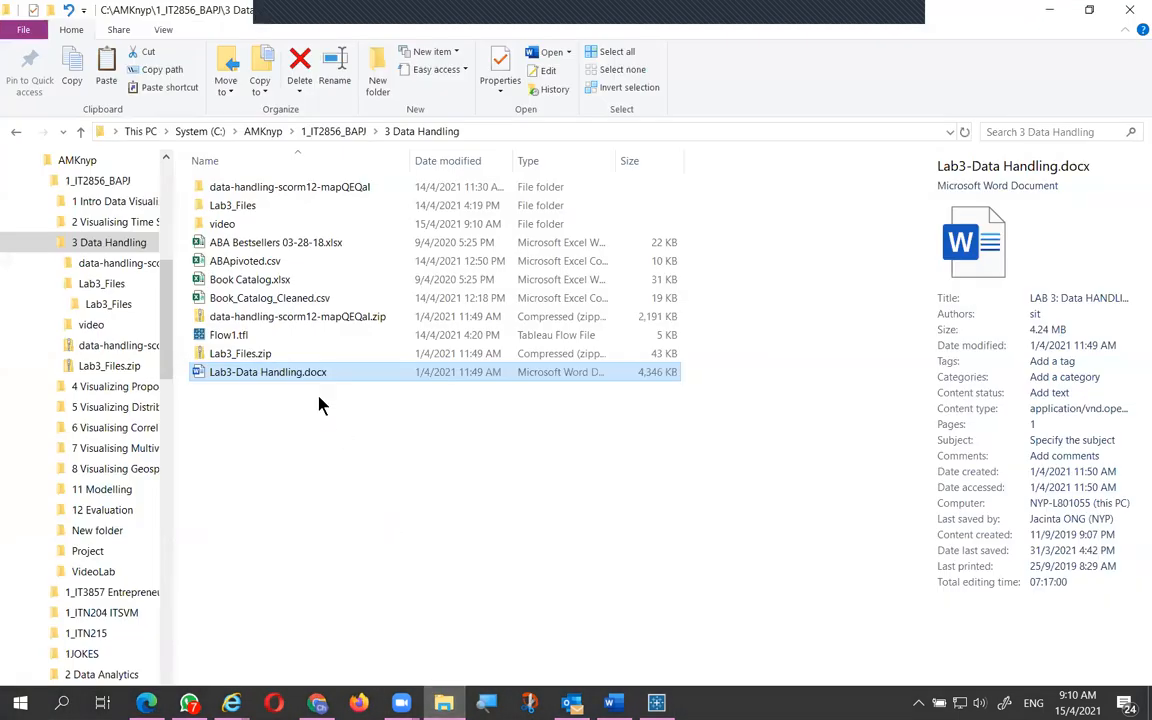
double_click(230, 223)
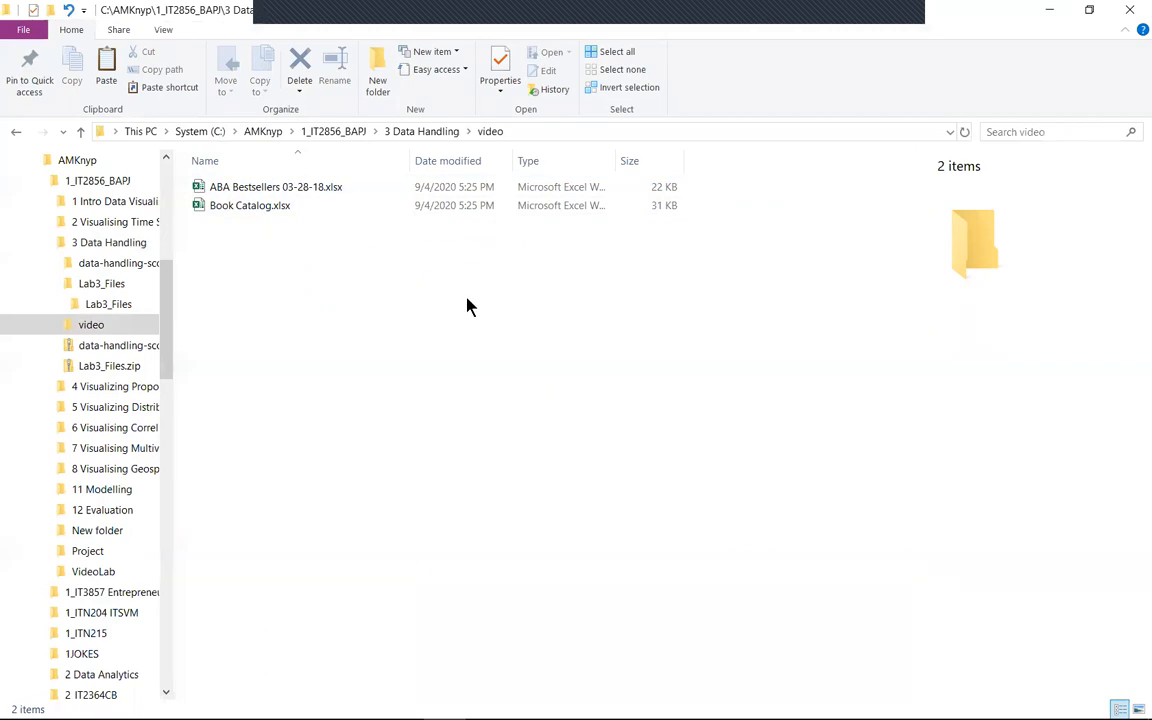
key(alt)
key(alt+Tab)
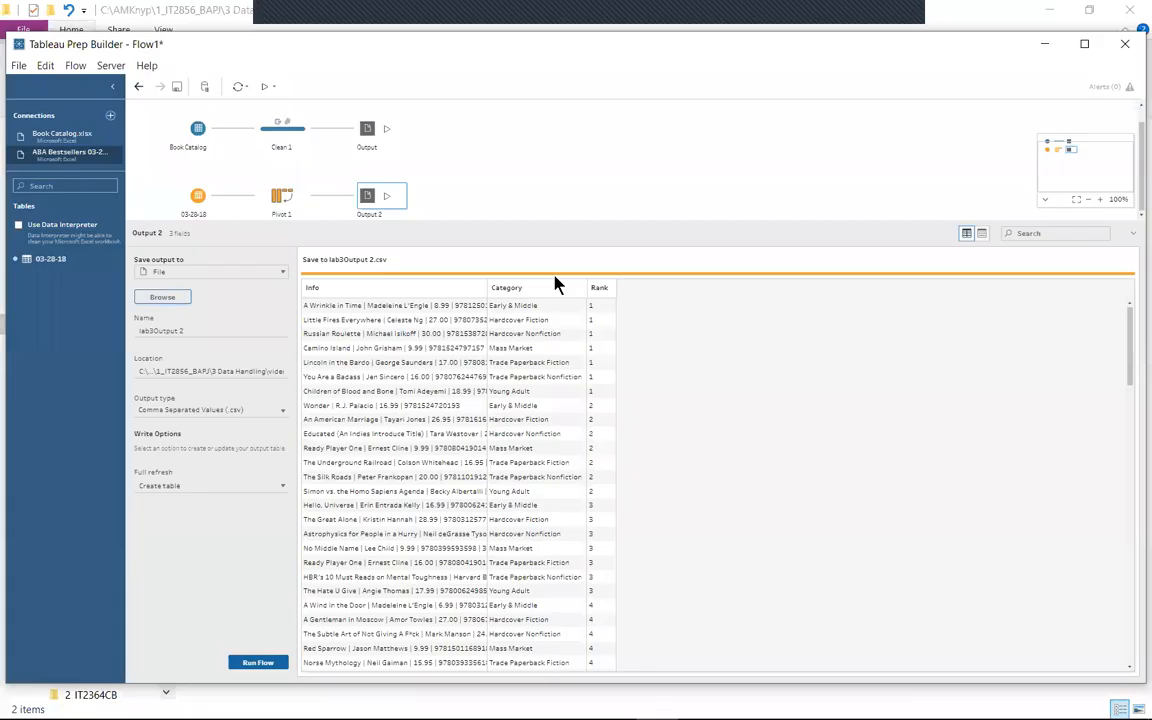
click(258, 663)
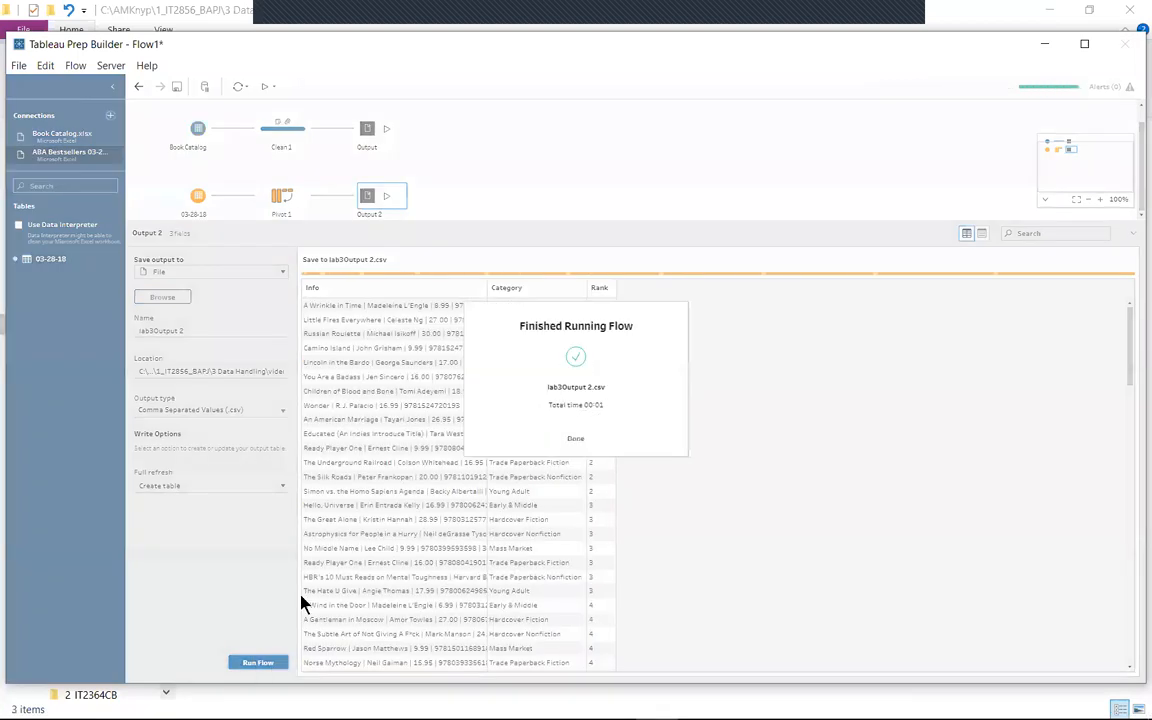
key(alt+Tab)
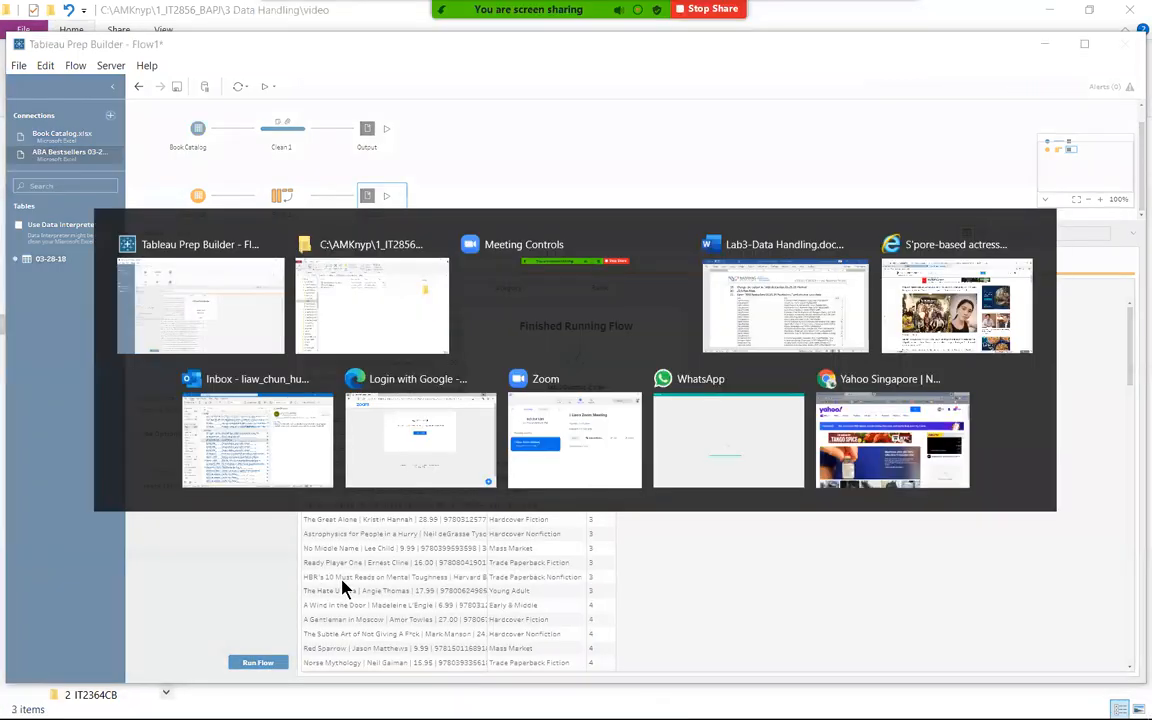
Open lab3Output 2.csv in Excel, widen the Info and Category columns, and review the exported rows.
double_click(249, 226)
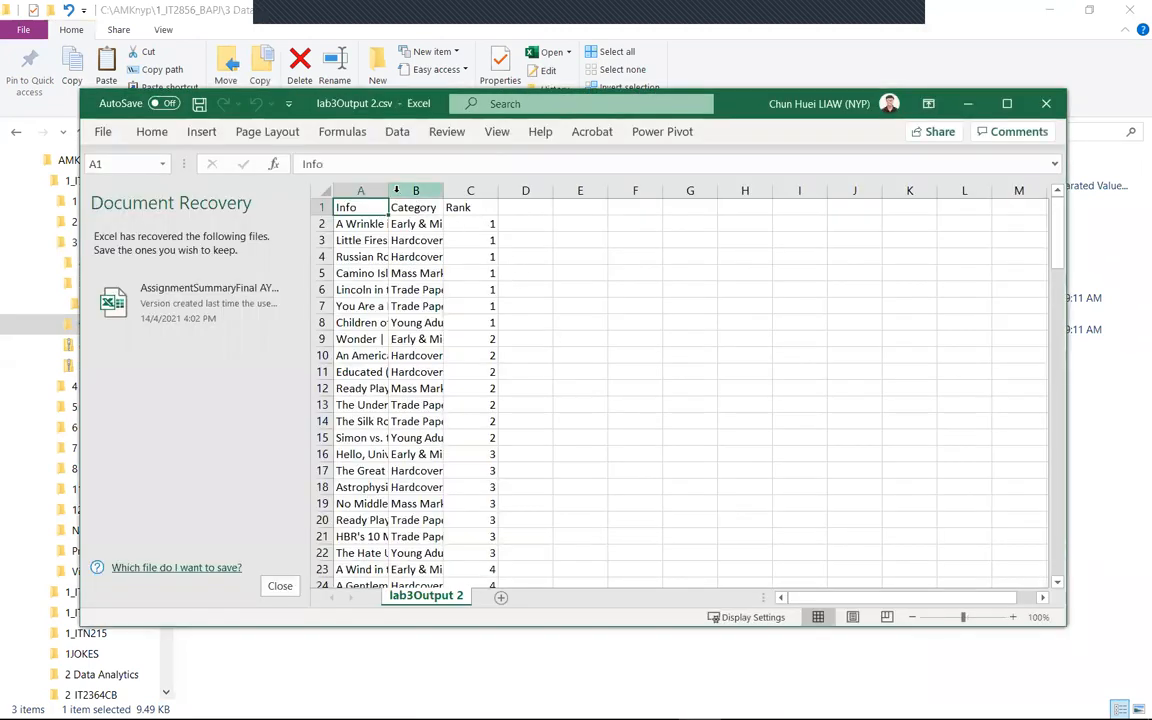
drag(393, 190, 797, 190)
scroll(650, 355, down, 6)
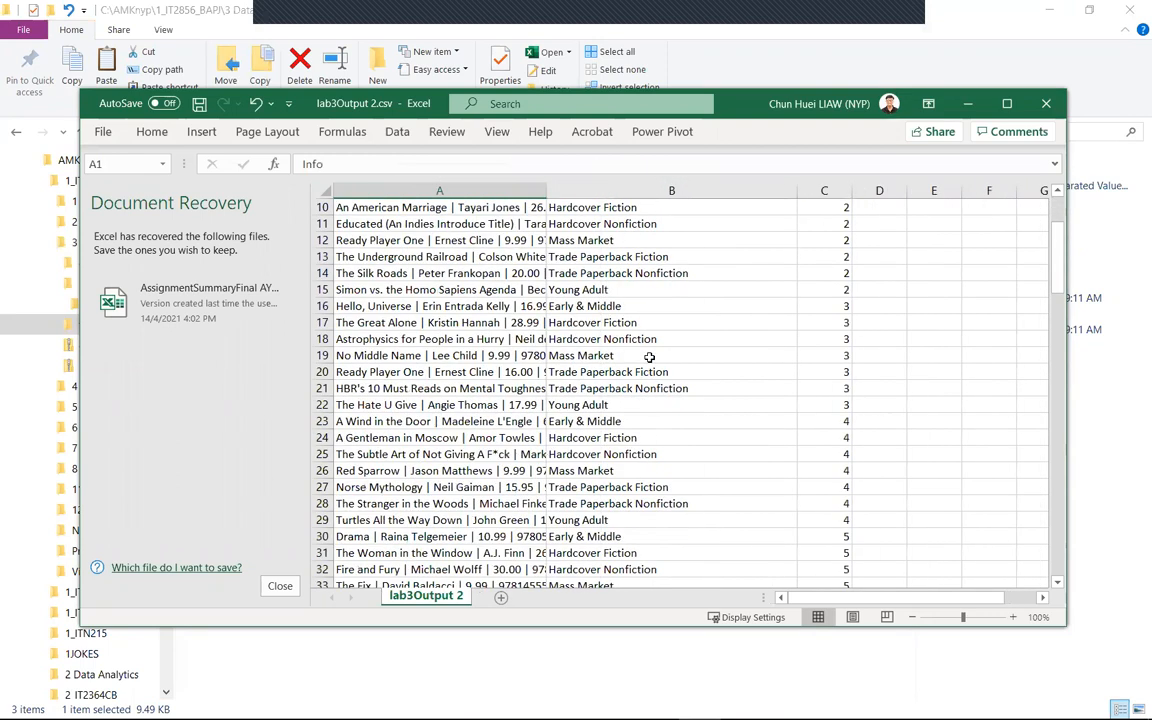
drag(905, 598, 874, 609)
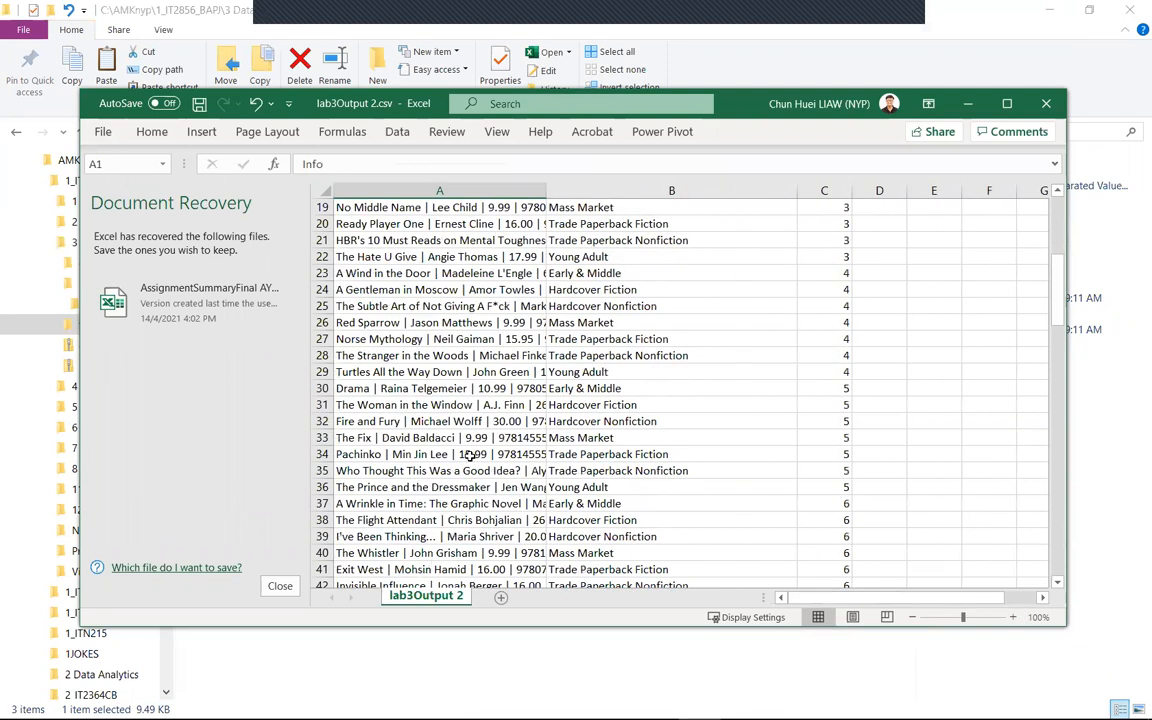
scroll(470, 455, down, 1)
scroll(470, 455, up, 7)
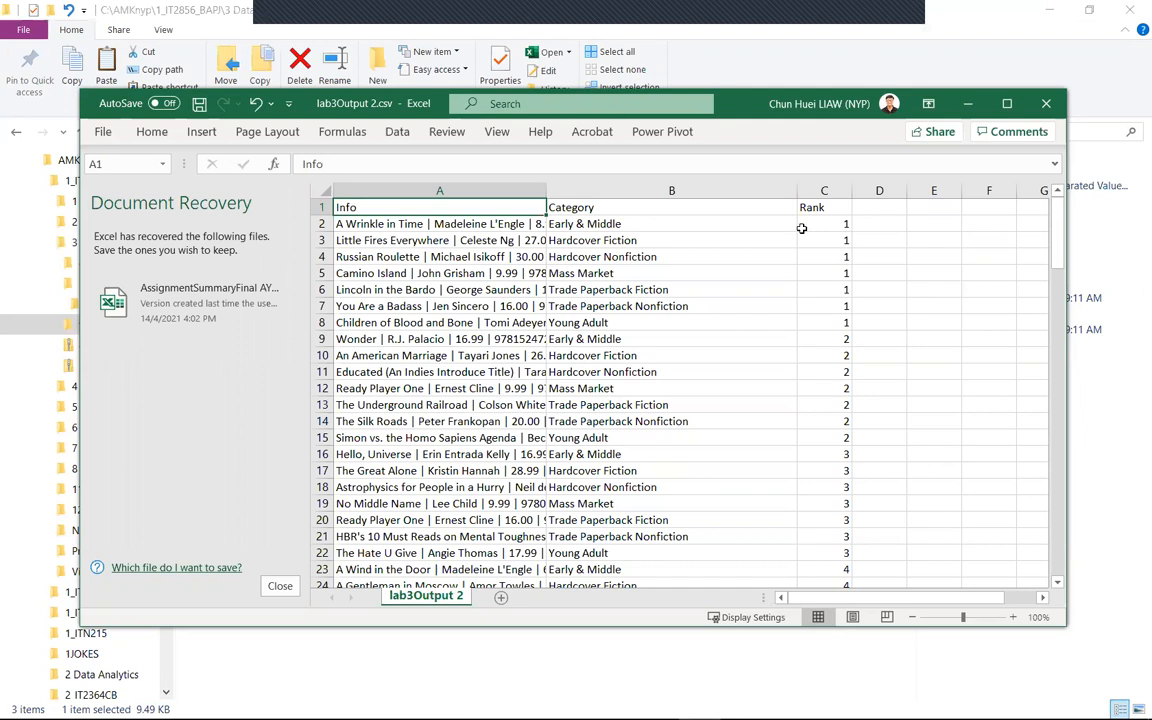
Close the Document Recovery pane and sort the expanded table by Category from A to Z on cell values.
click(645, 188)
right_click(646, 189)
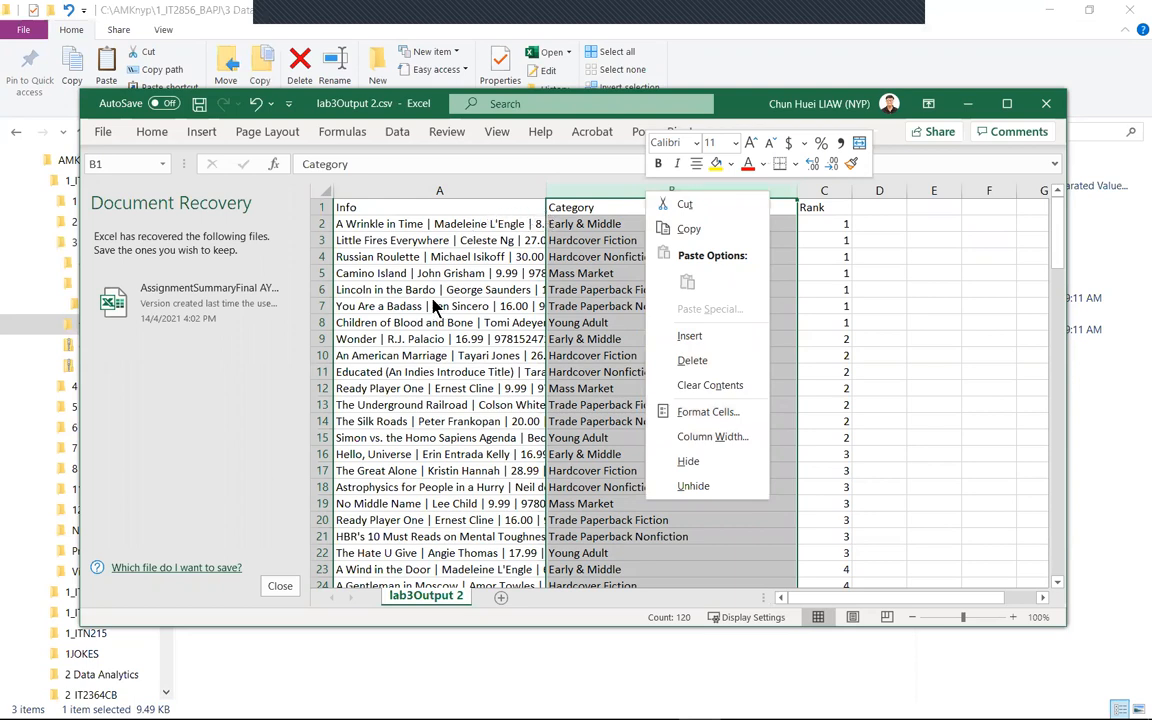
click(281, 588)
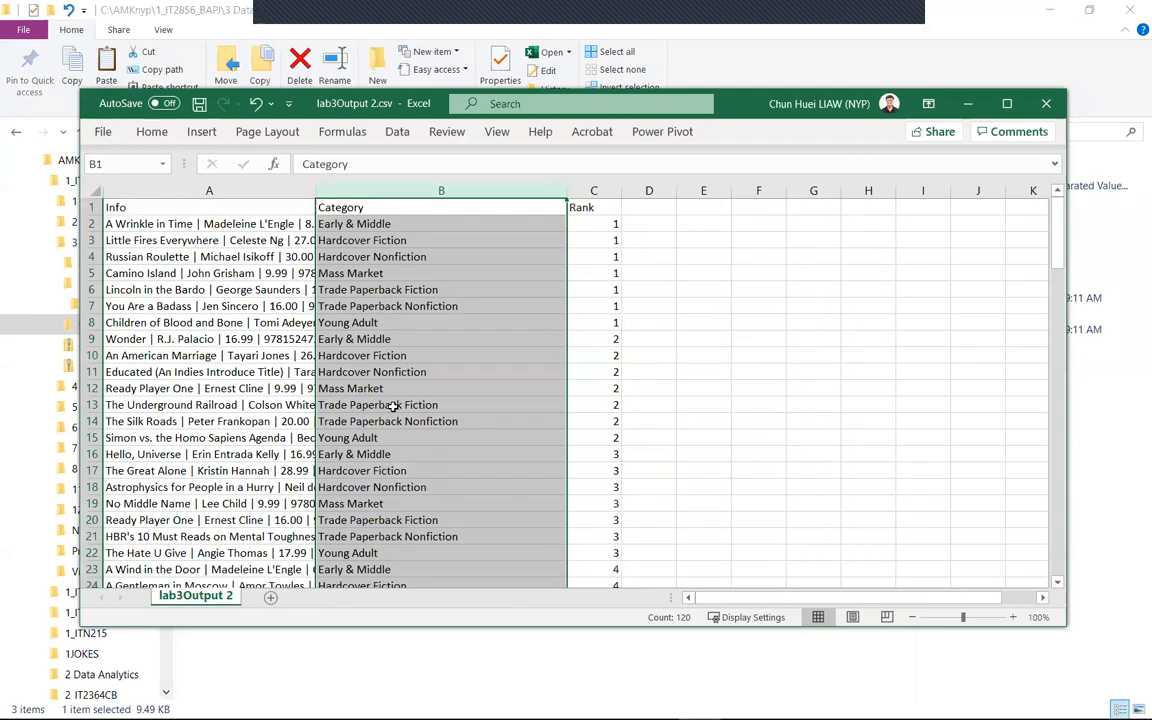
click(397, 132)
click(399, 136)
click(399, 136)
click(563, 186)
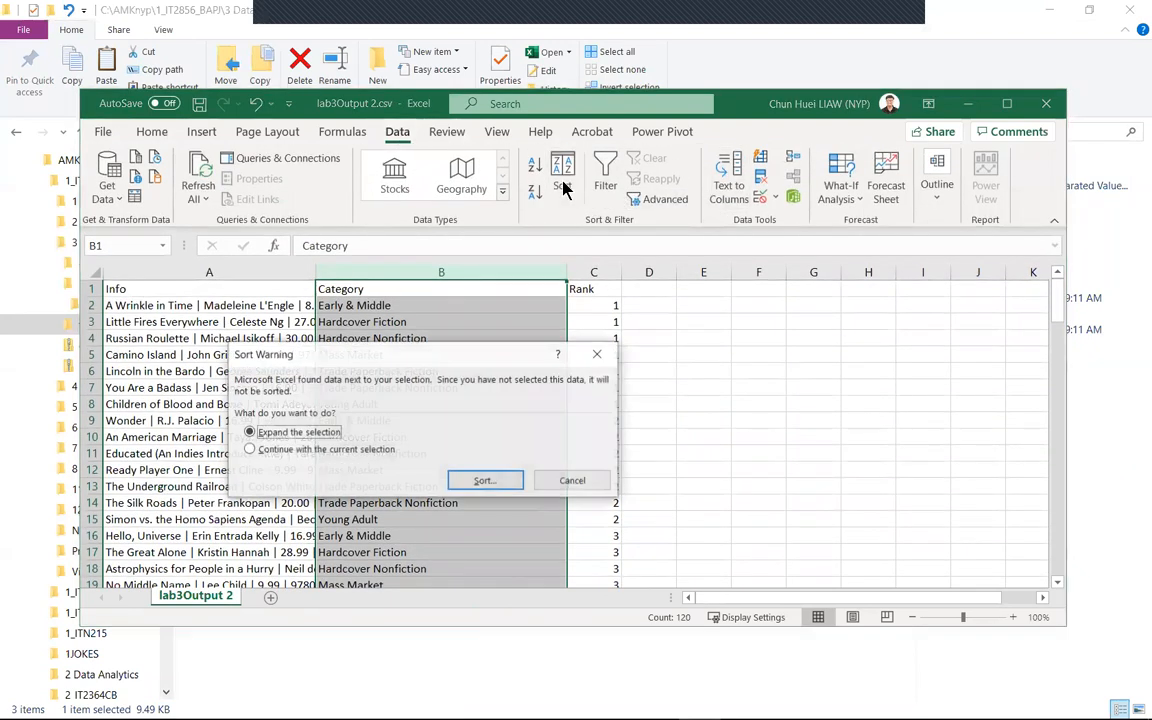
click(482, 483)
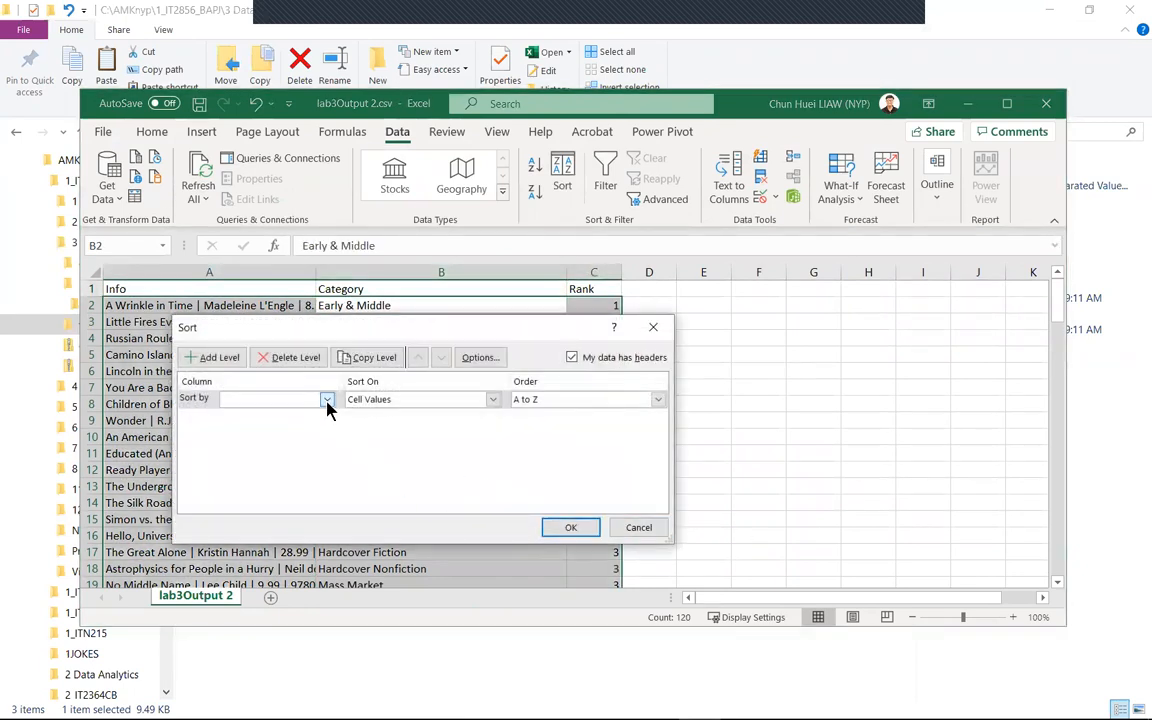
click(326, 399)
click(303, 429)
click(579, 530)
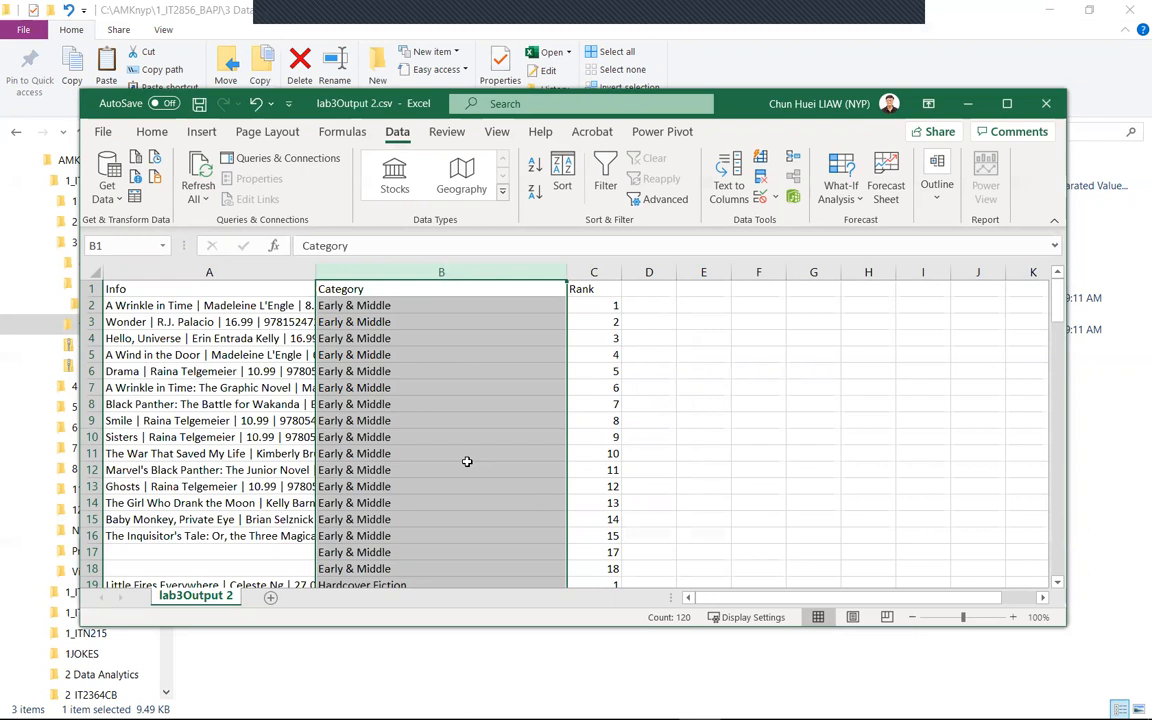
scroll(412, 478, down, 1)
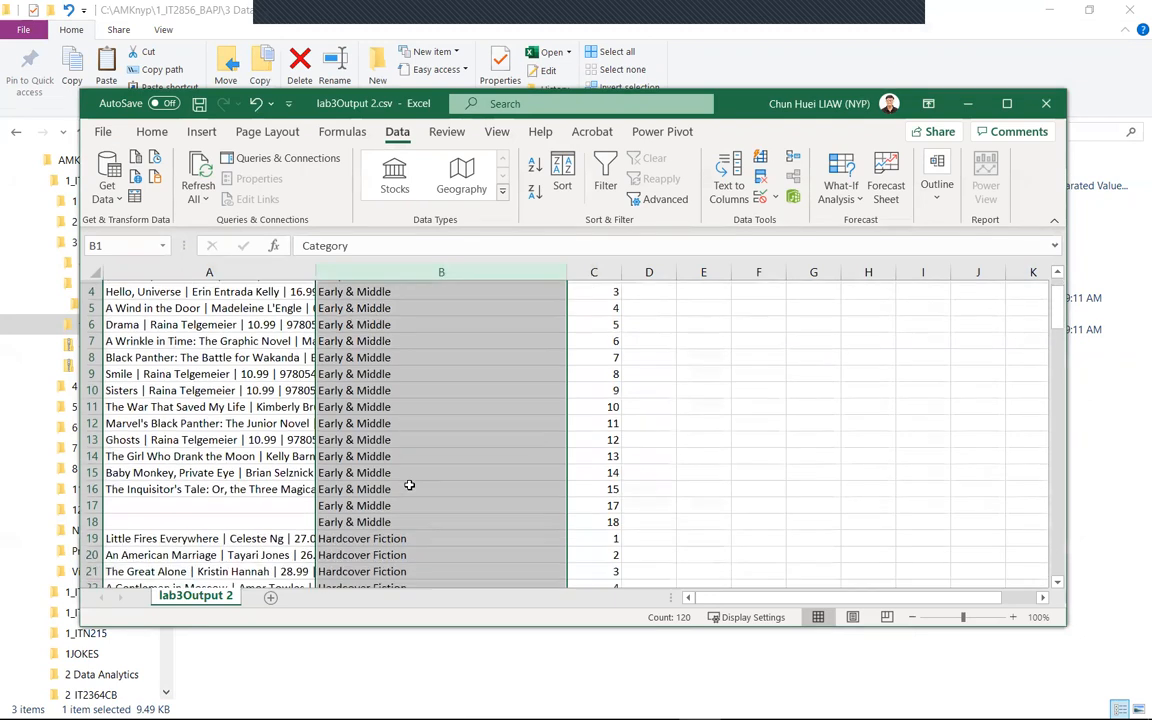
scroll(409, 485, down, 1)
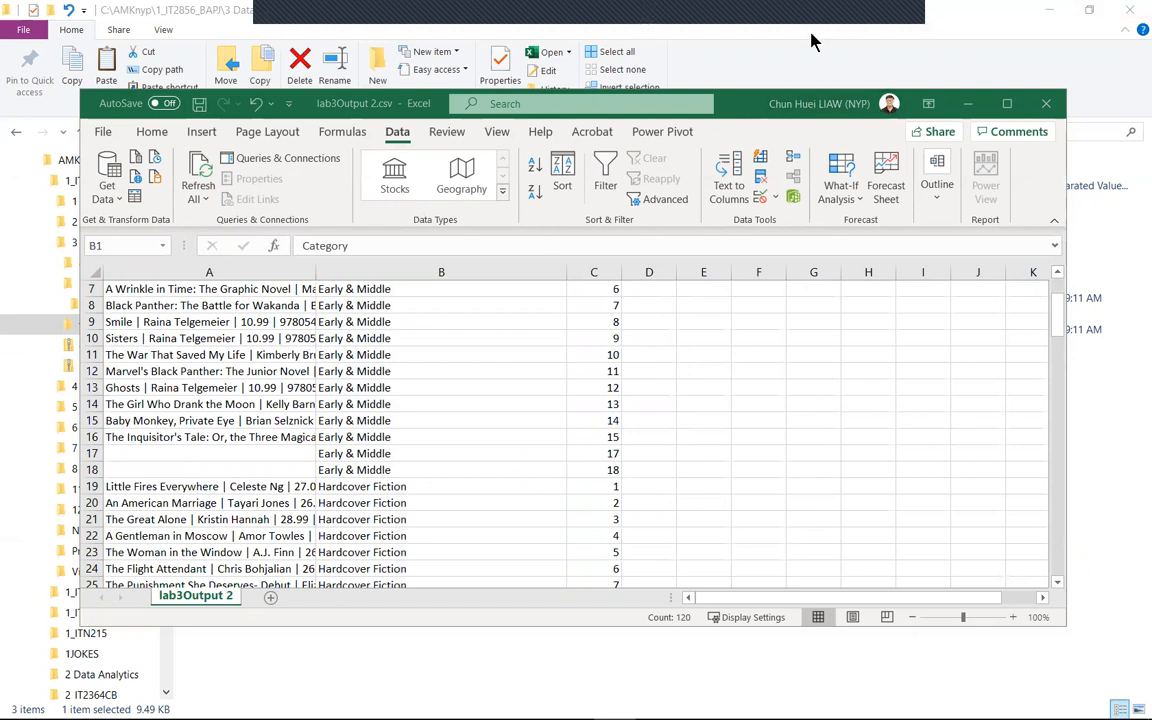
Switch to Tableau Prep Builder, dismiss the run summary, and replace the Output 2 step after Pivot 1 with a clean step.
click(657, 712)
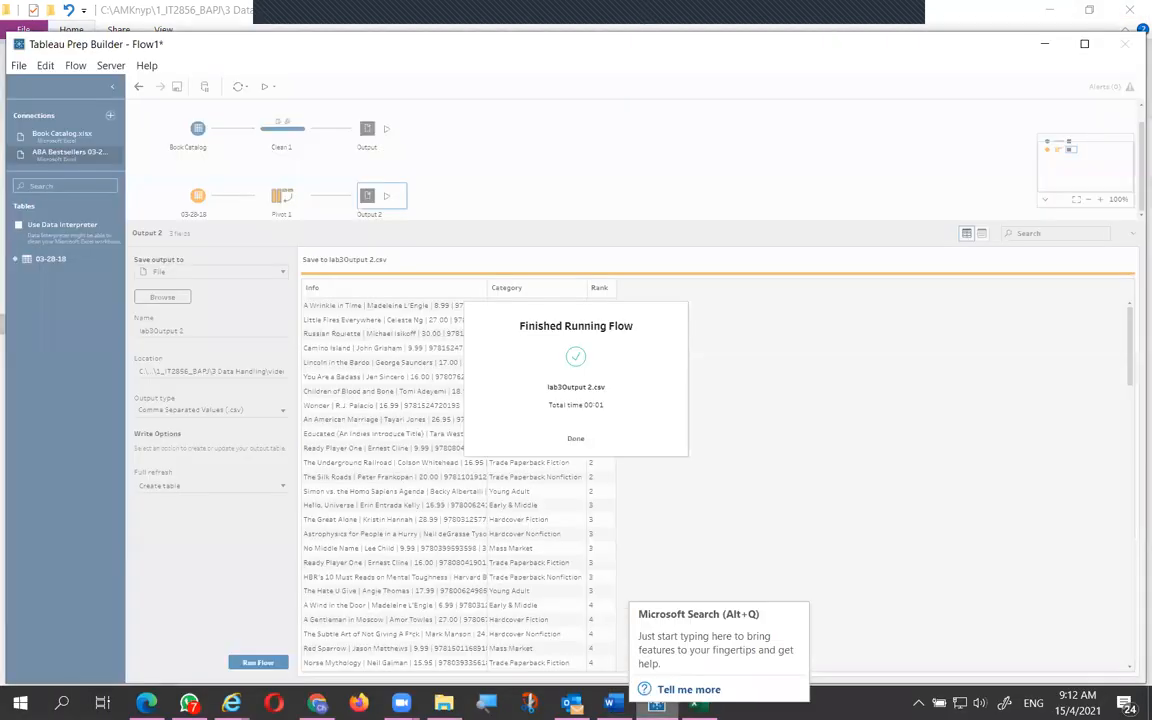
click(576, 439)
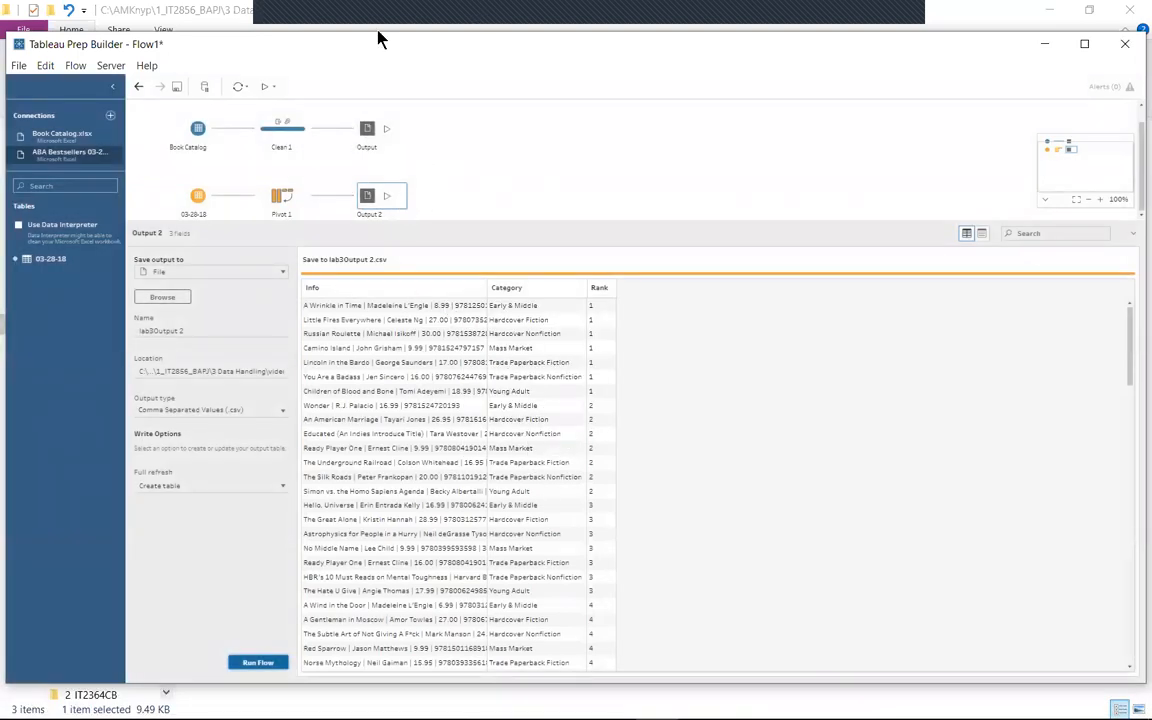
right_click(372, 222)
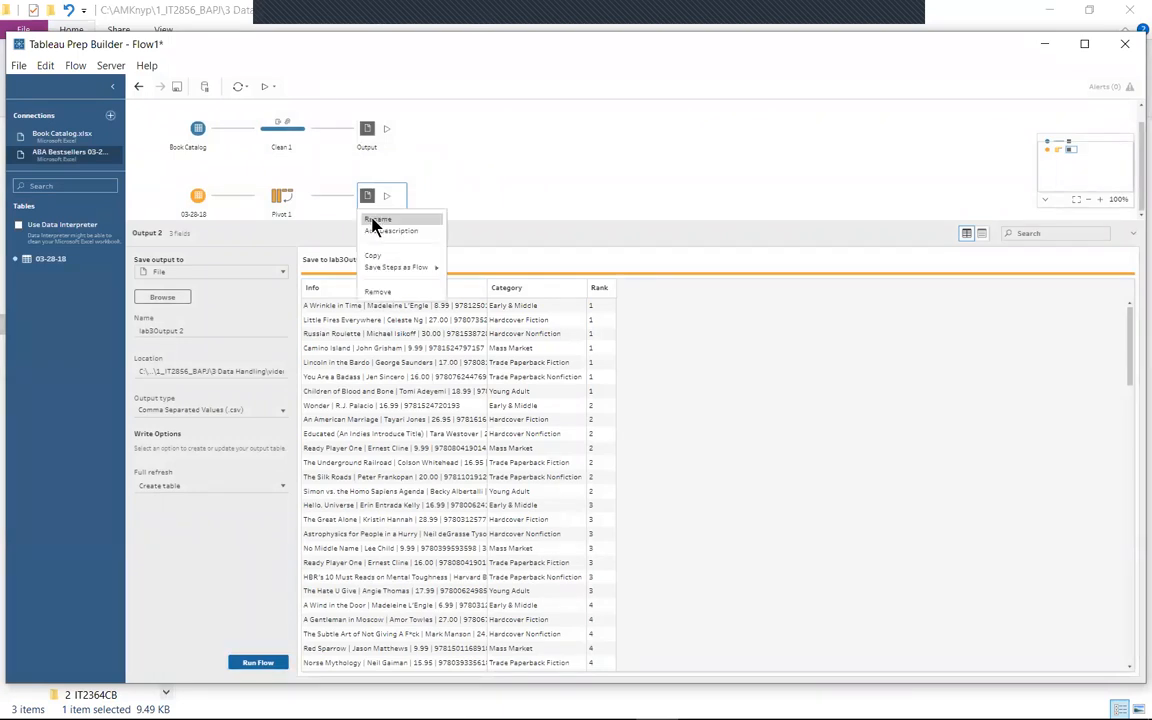
click(378, 291)
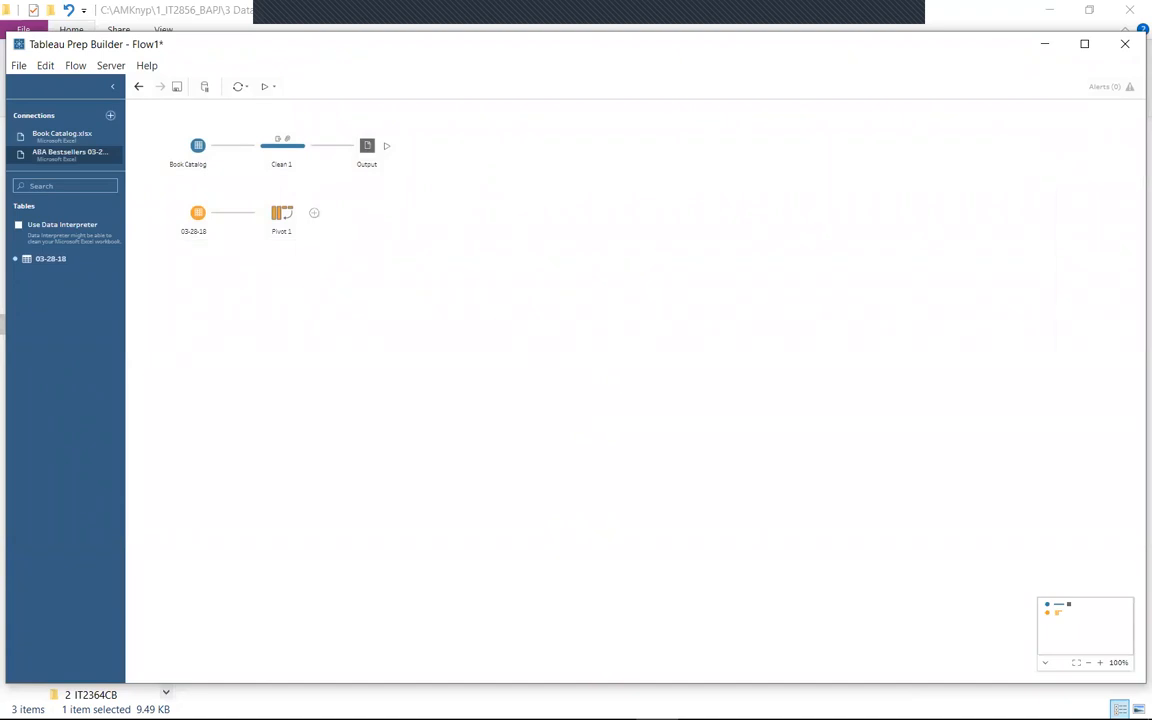
click(313, 214)
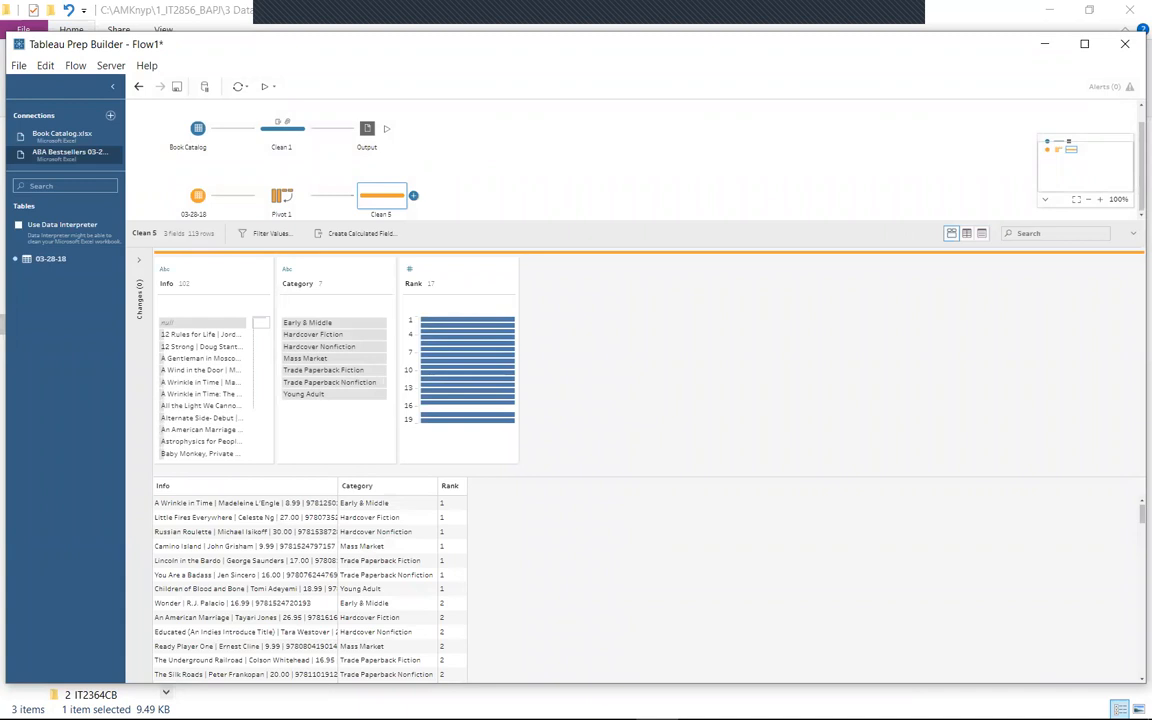
Switch to Excel to check the Early & Middle rows for blank Info entries, and minimize the workbook.
mouse_move(195, 329)
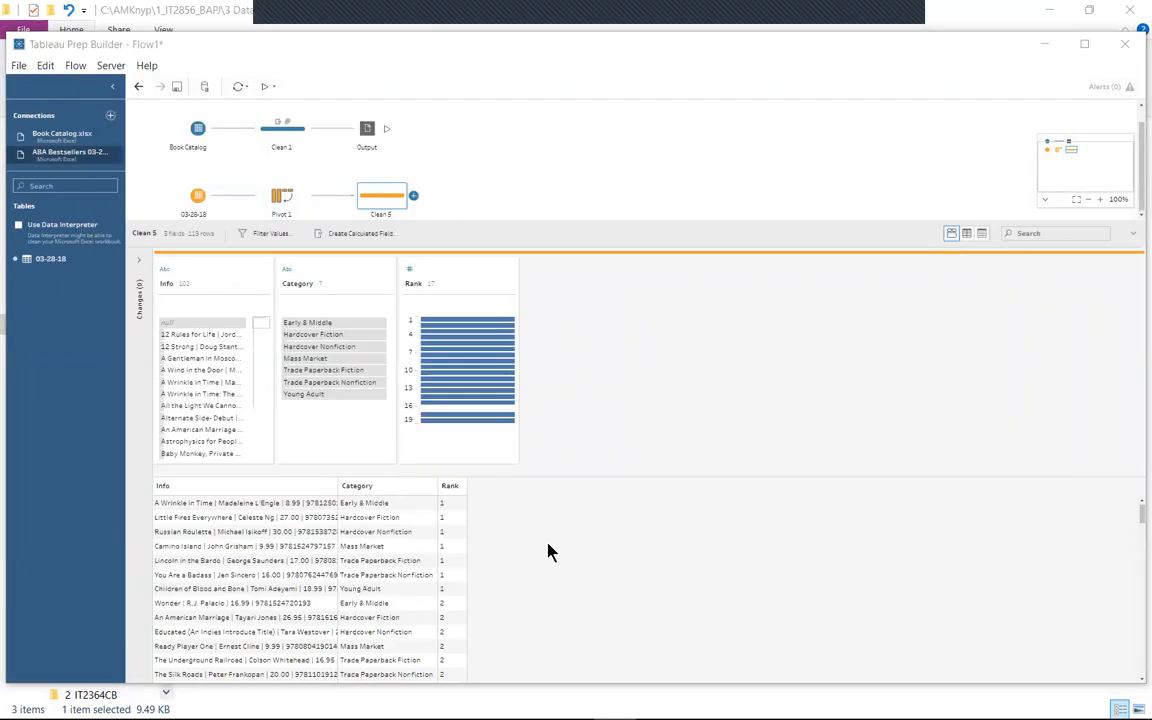
key(alt+Tab)
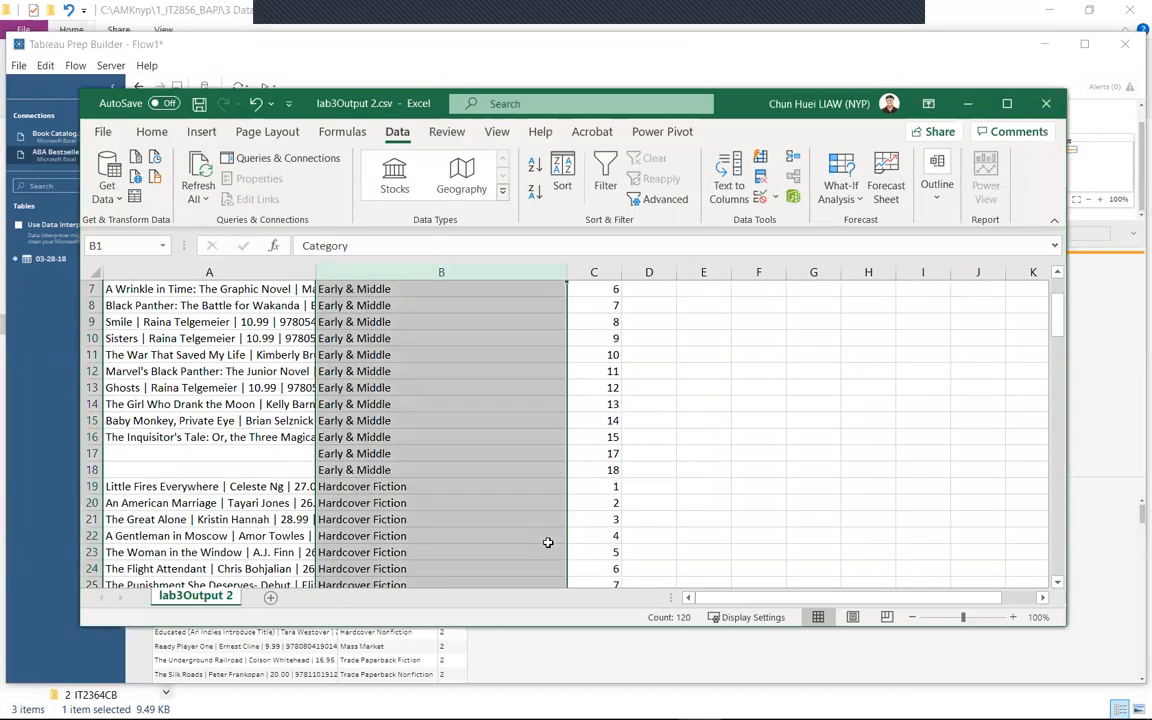
scroll(540, 535, up, 2)
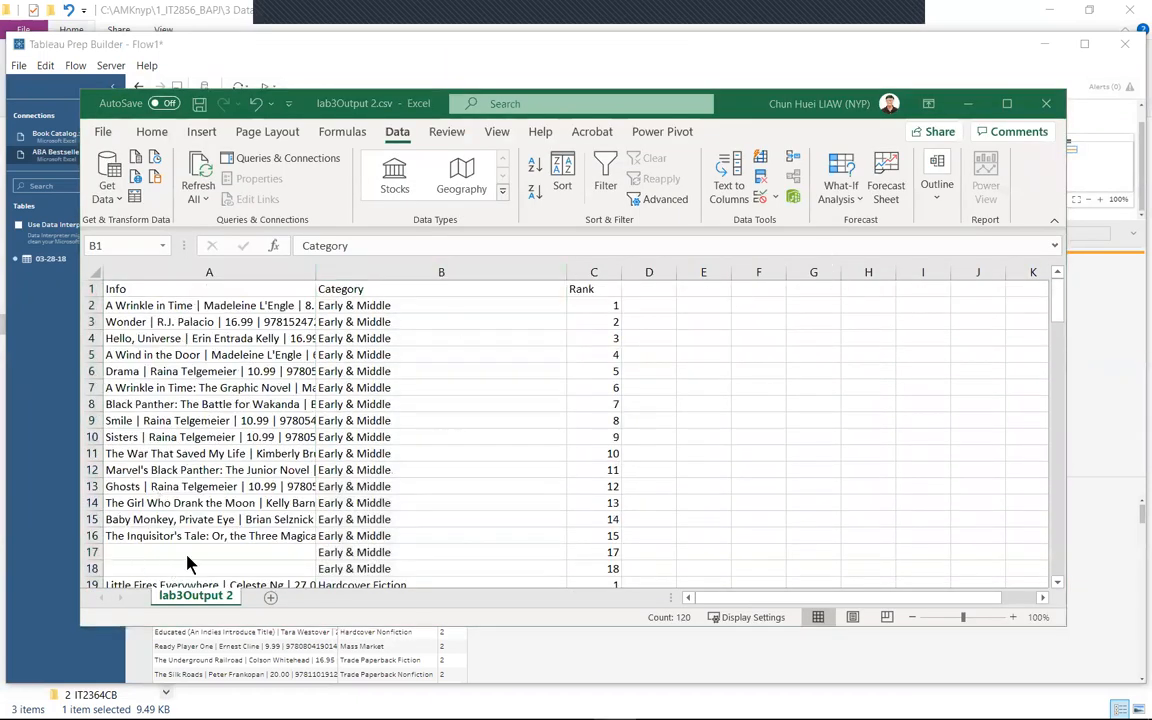
click(967, 104)
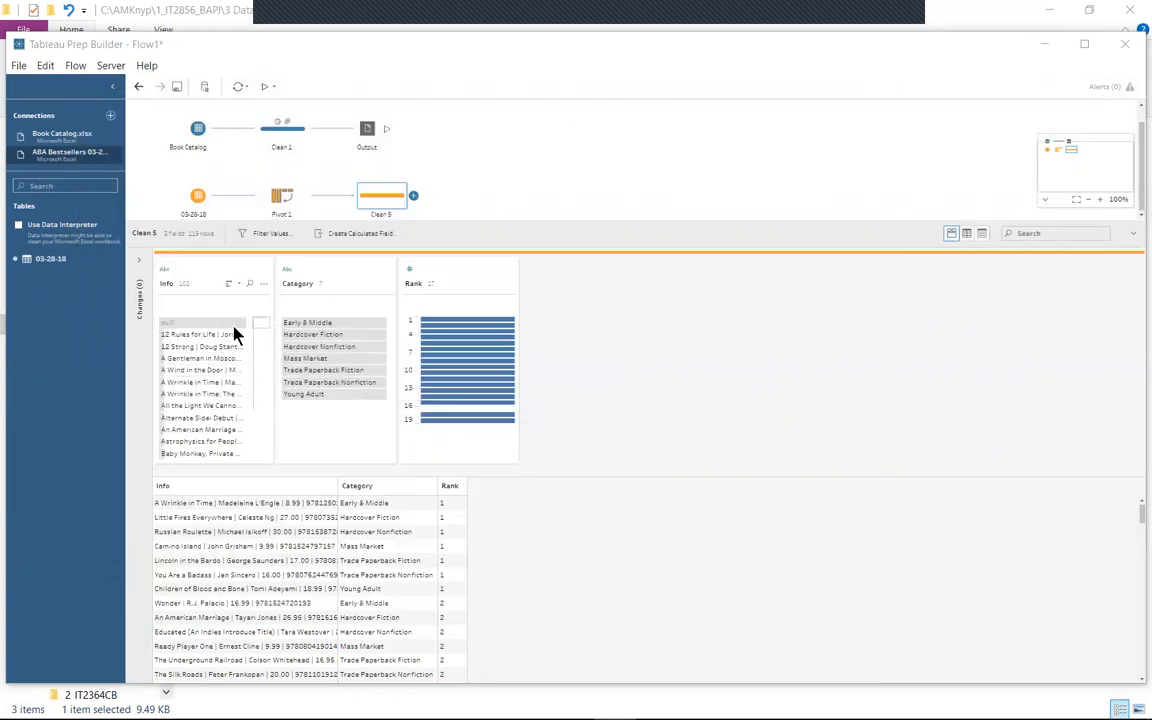
mouse_move(246, 325)
click(218, 328)
right_click(221, 328)
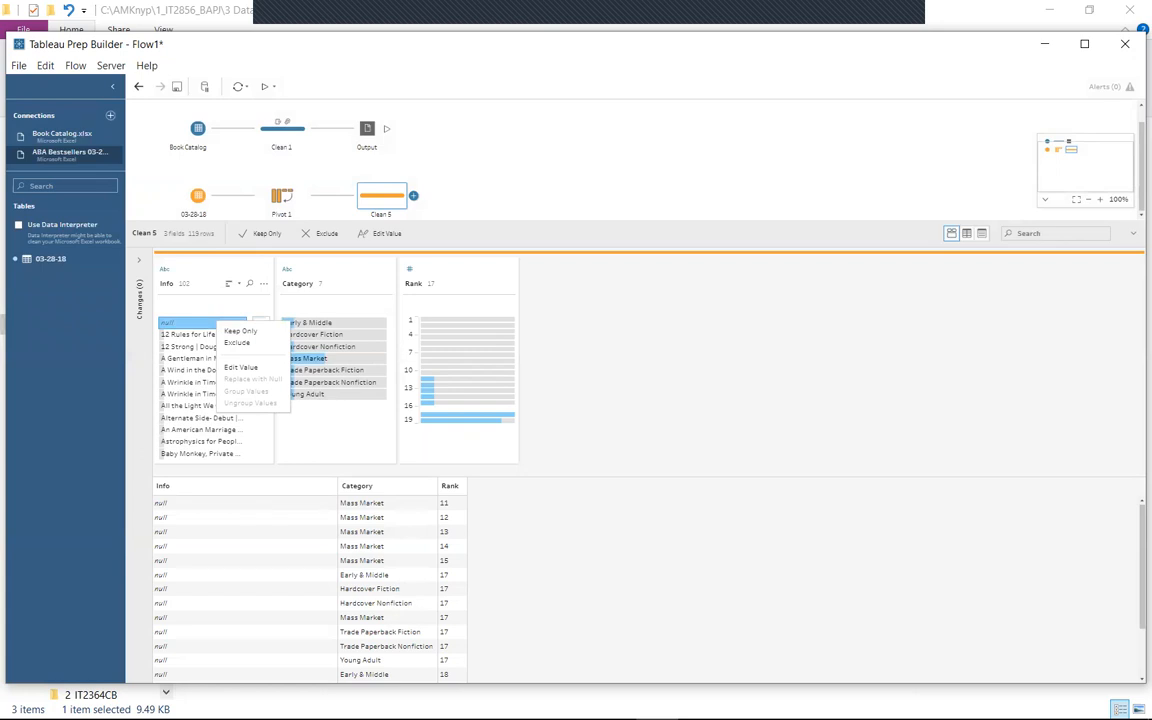
click(178, 326)
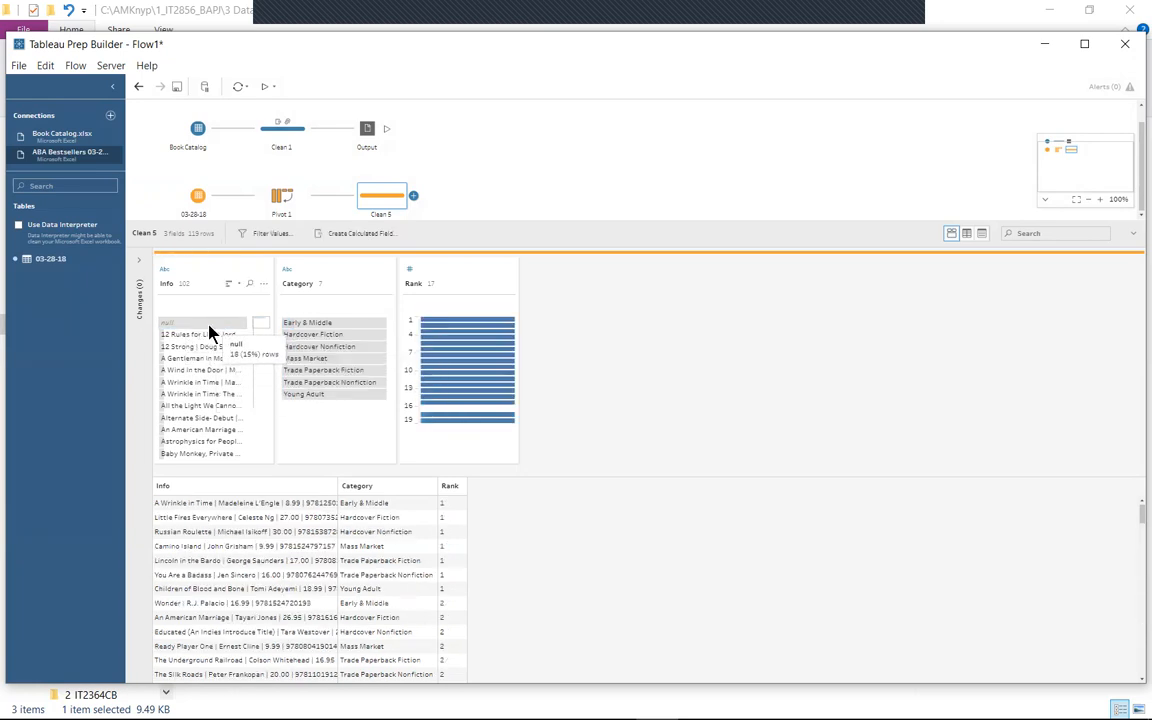
double_click(196, 326)
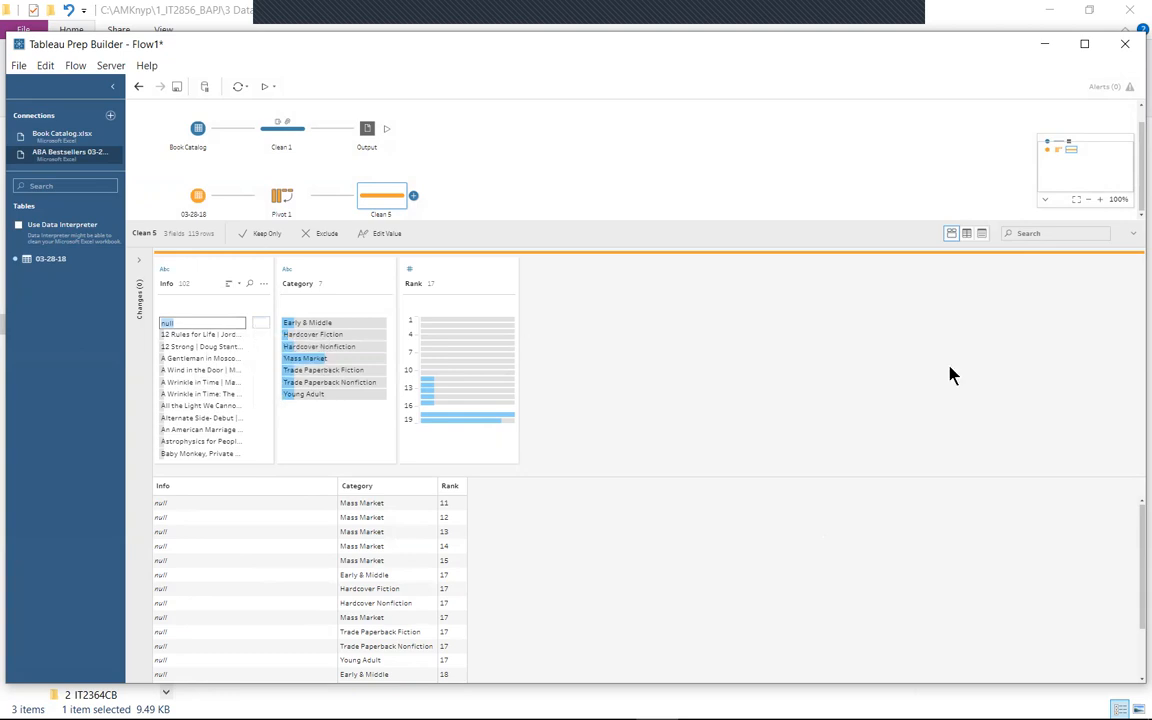
click(253, 322)
click(224, 324)
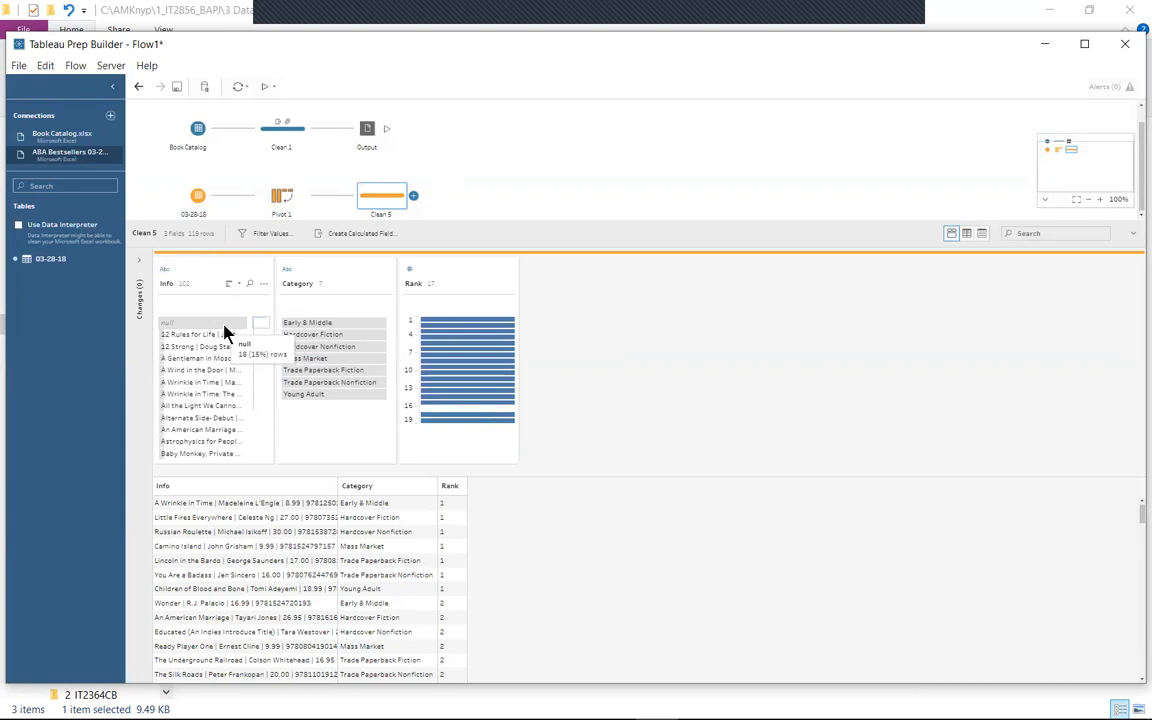
click(401, 488)
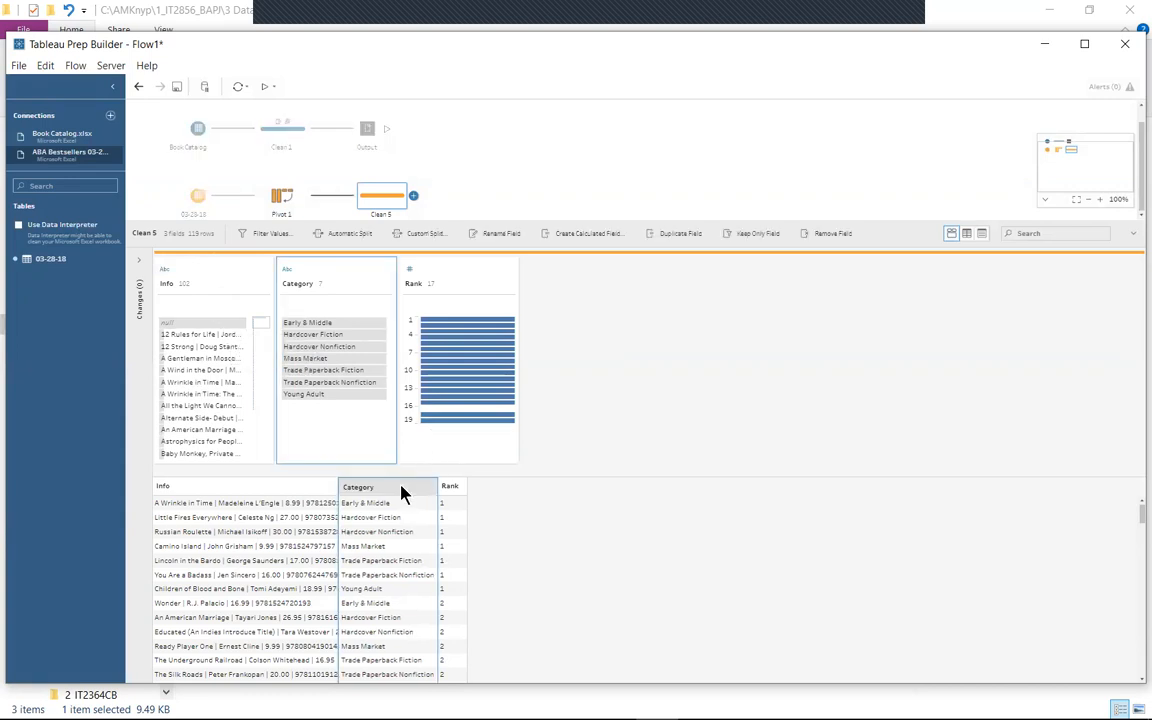
Exclude the null value from the Info field in the clean step after Pivot 1.
click(199, 326)
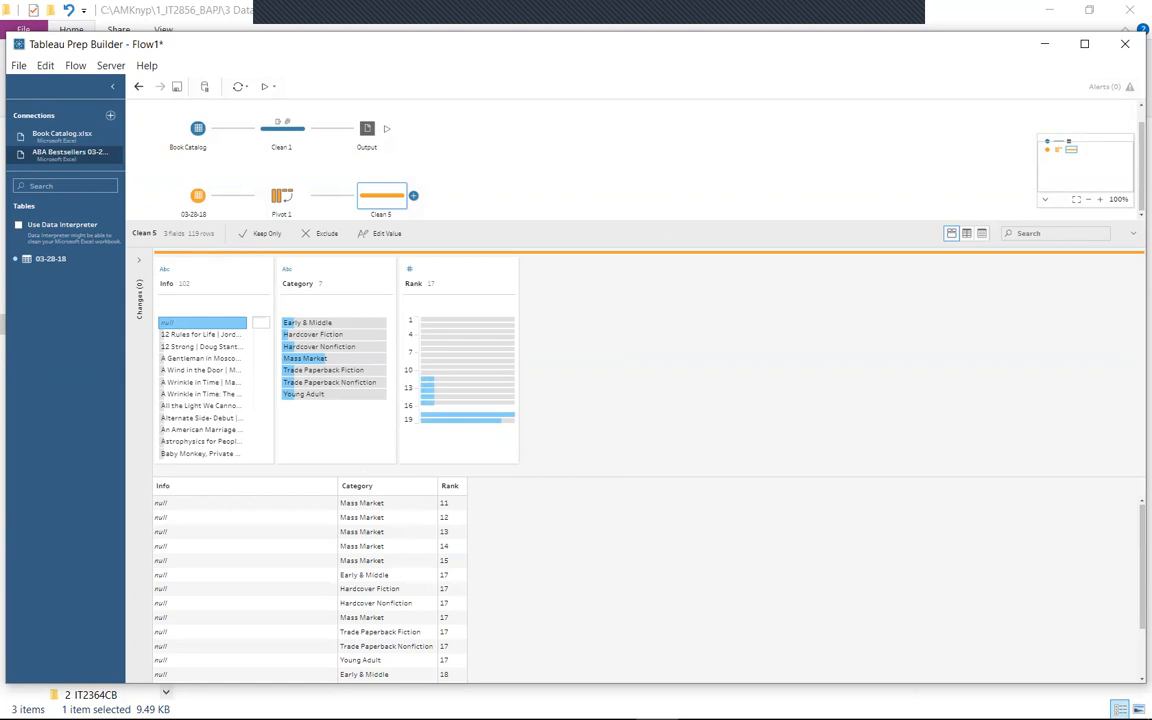
right_click(229, 326)
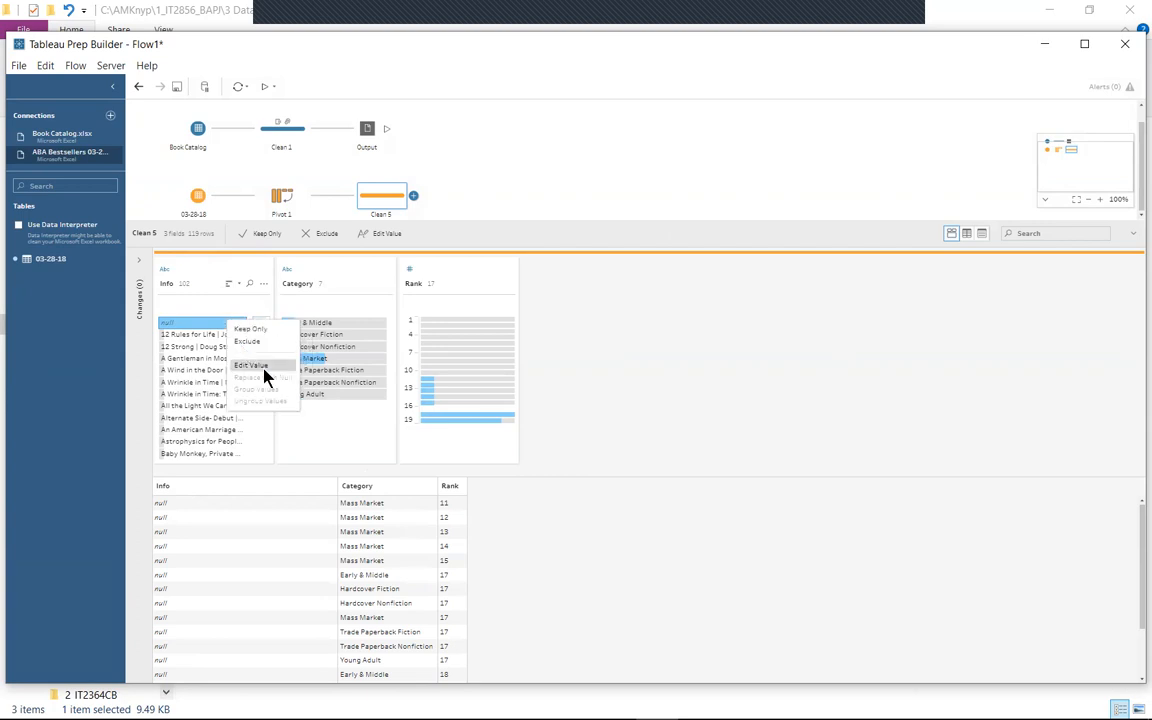
click(247, 341)
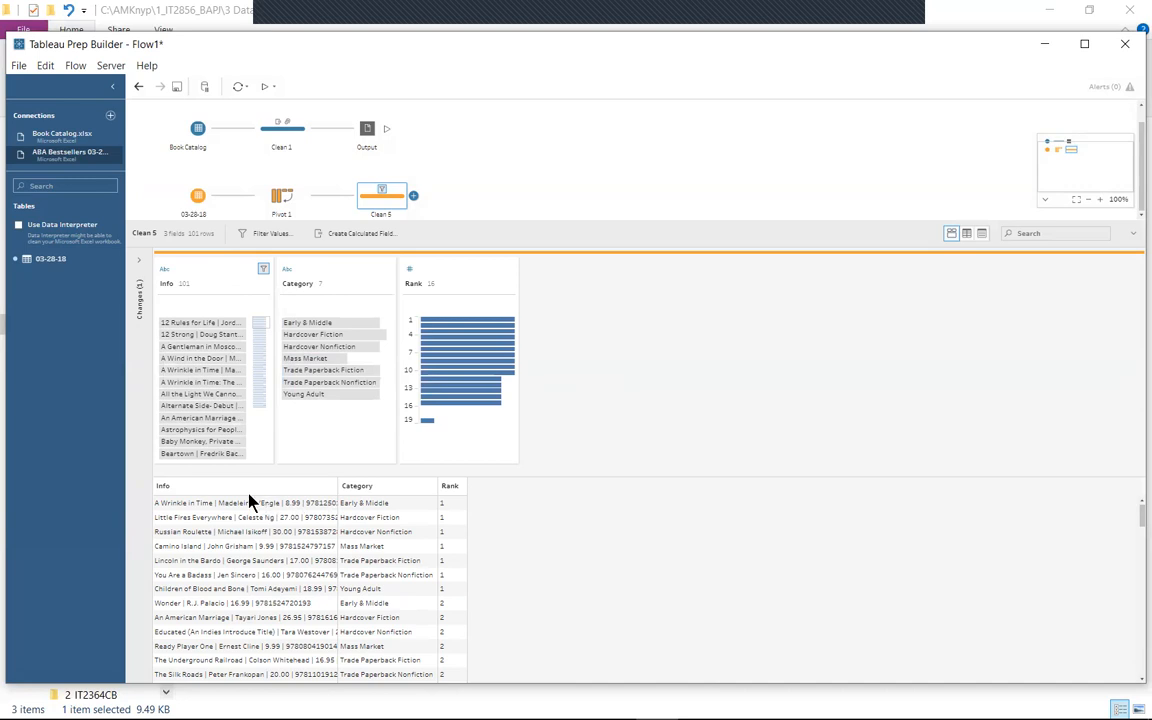
Apply a custom split to the Info field using the separator | and splitting off all fields.
click(195, 280)
click(187, 271)
right_click(188, 278)
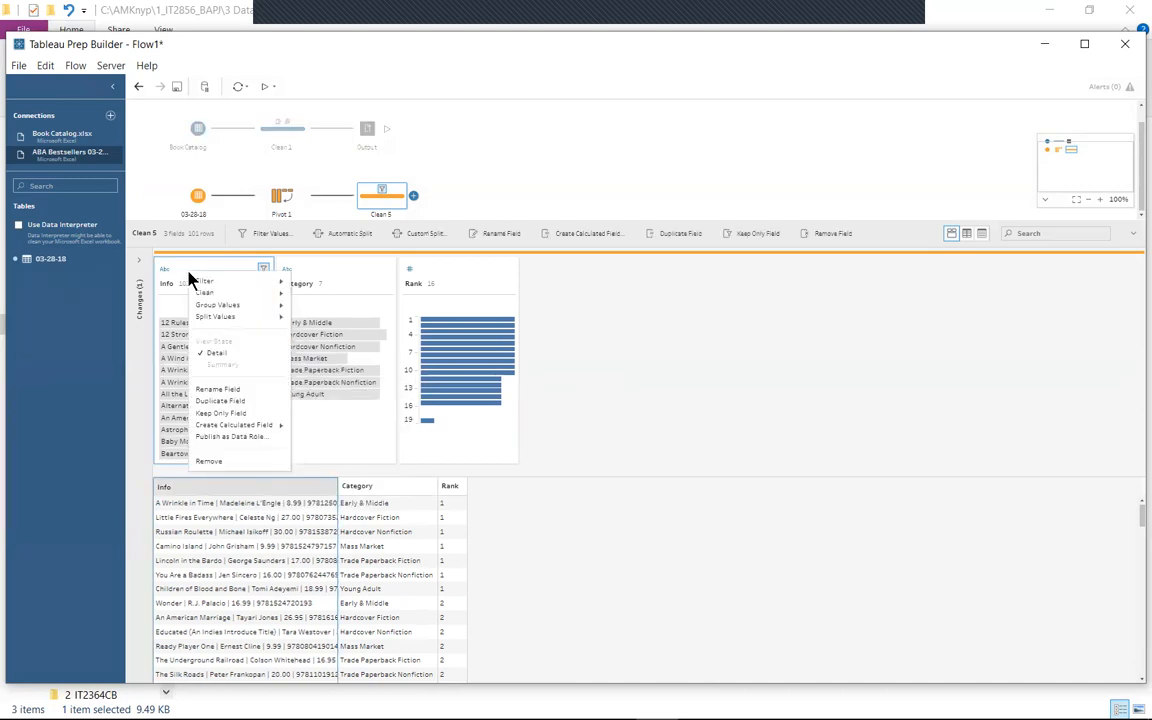
mouse_move(239, 316)
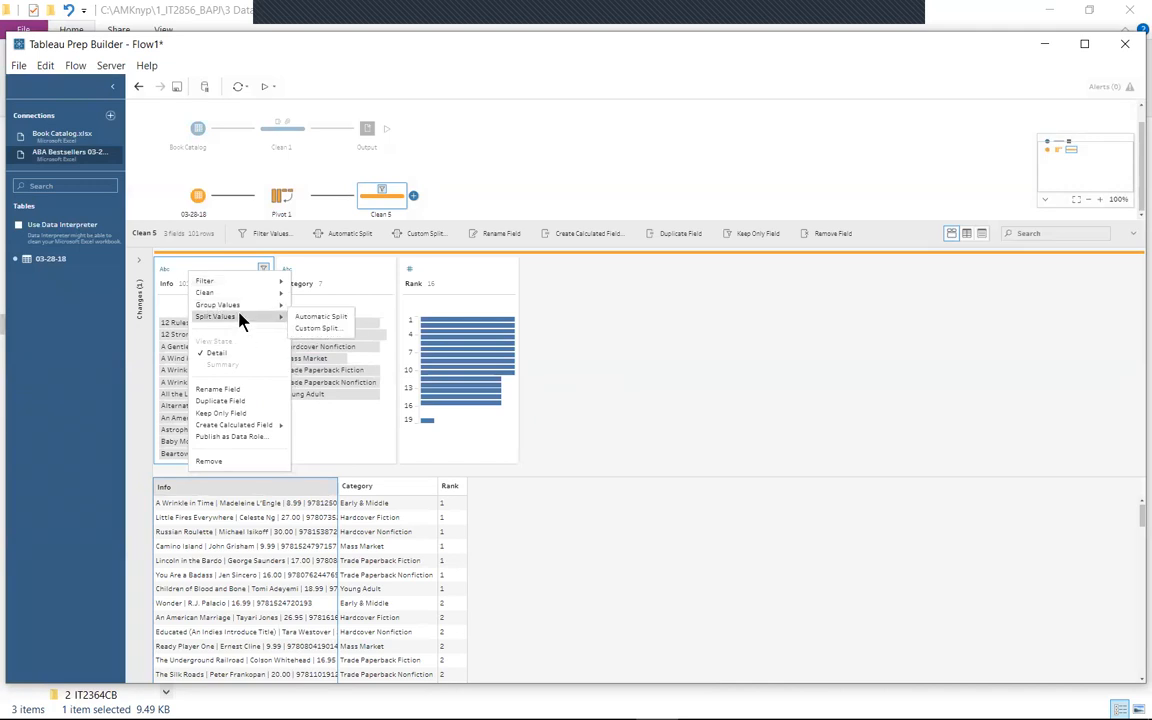
click(328, 329)
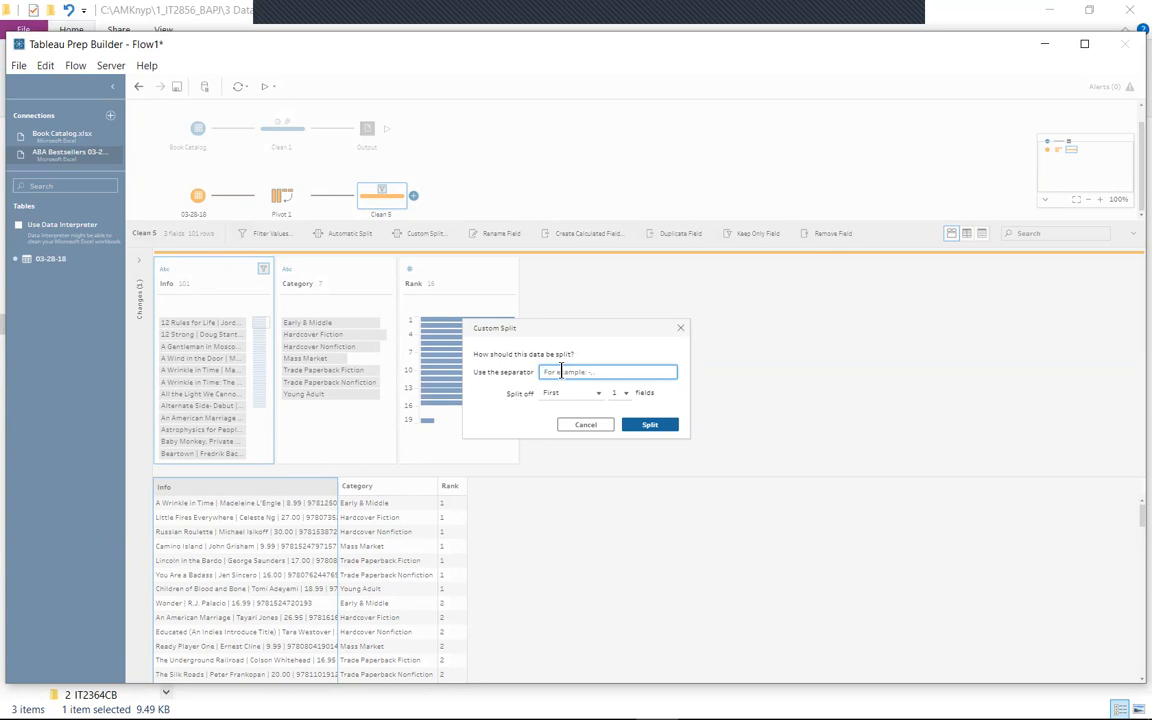
text(|)
click(600, 396)
click(575, 438)
click(652, 427)
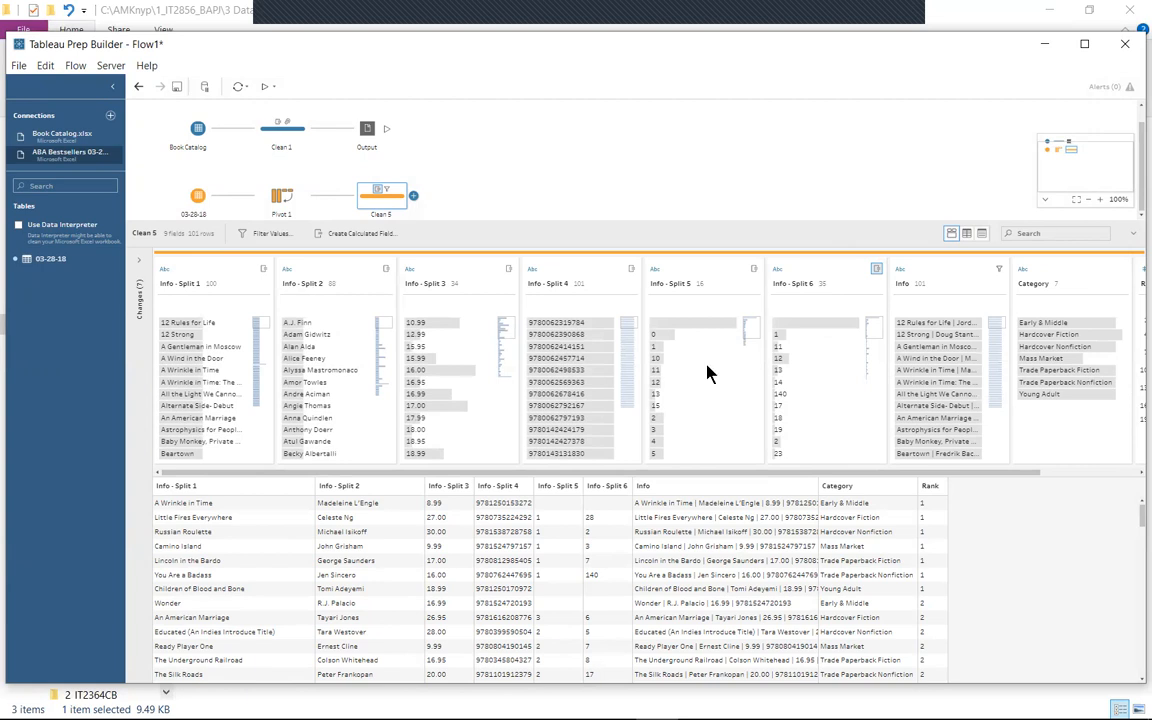
Rename the Info - Split 1 field to Title.
click(184, 286)
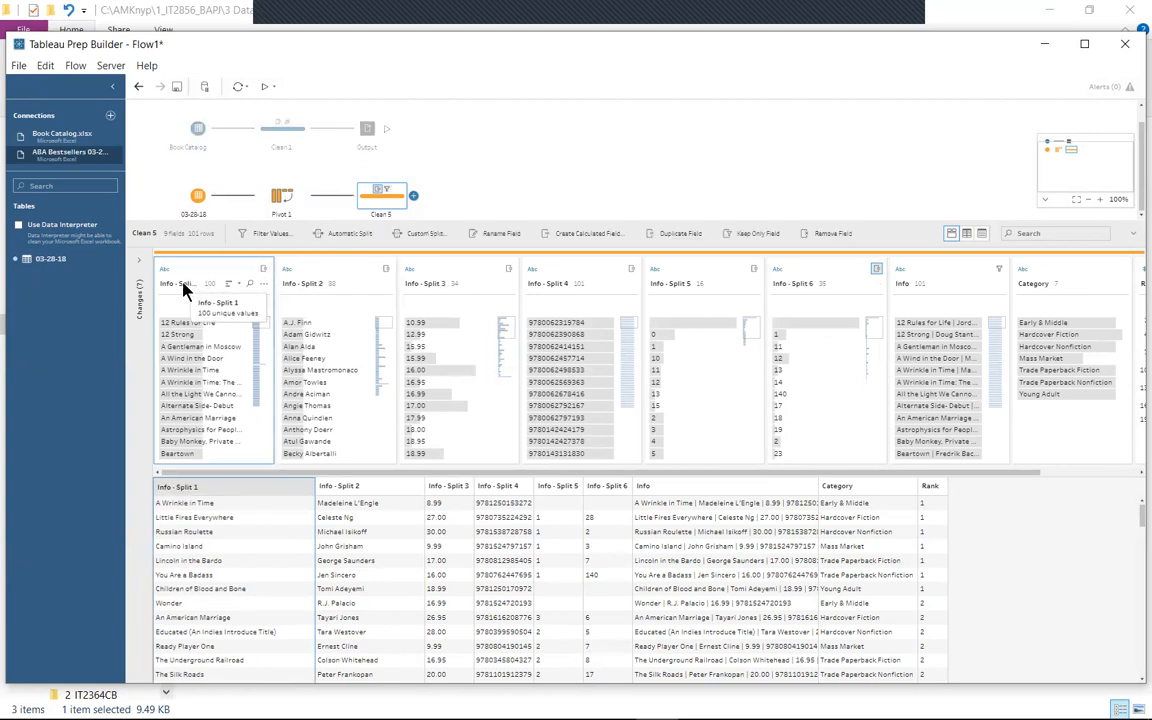
right_click(184, 286)
click(228, 400)
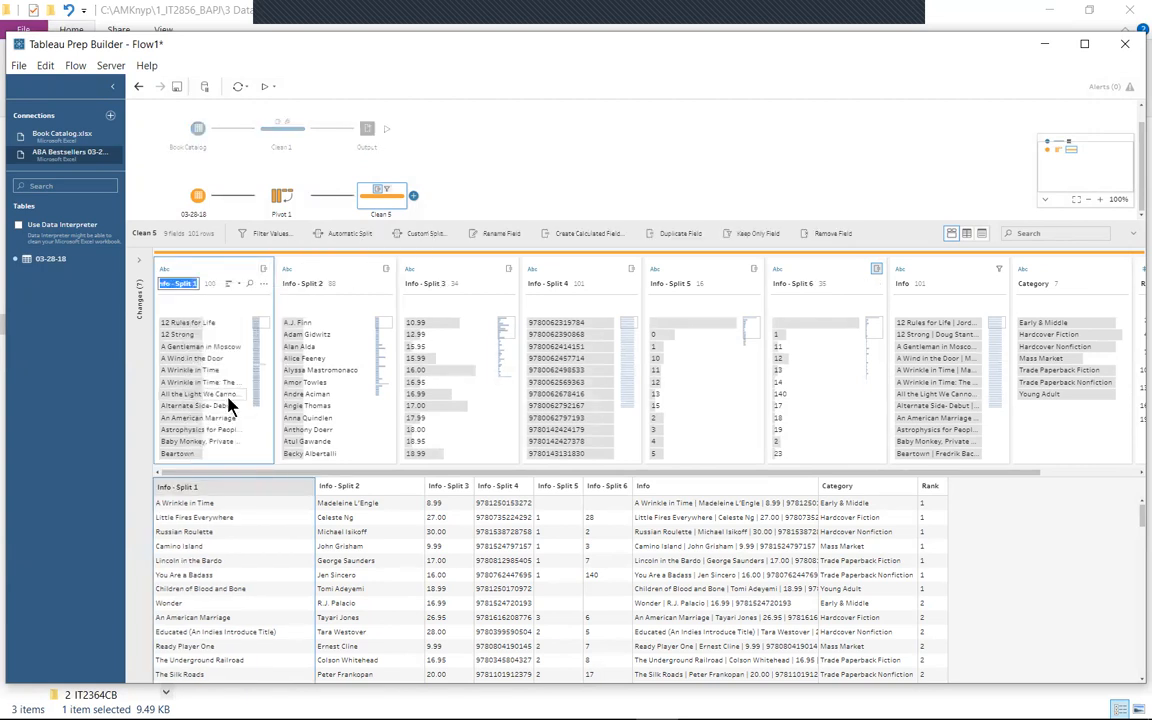
text(Title)
click(305, 288)
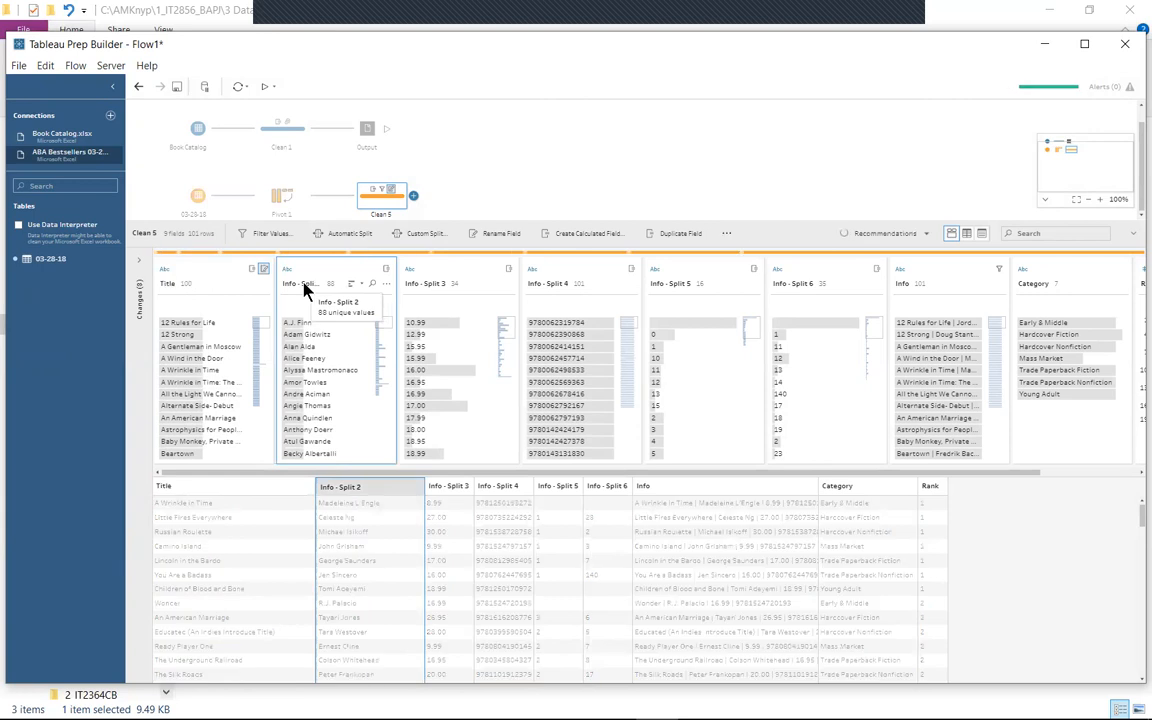
Rename the Info - Split 2 field to author.
right_click(305, 288)
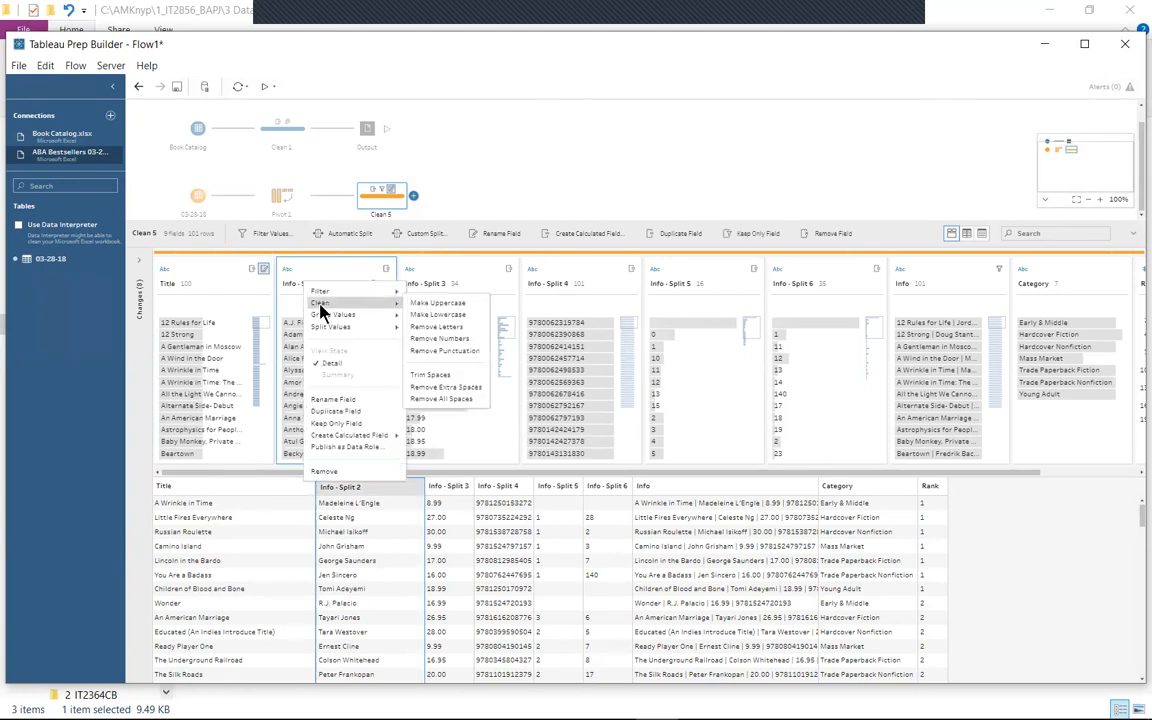
click(346, 402)
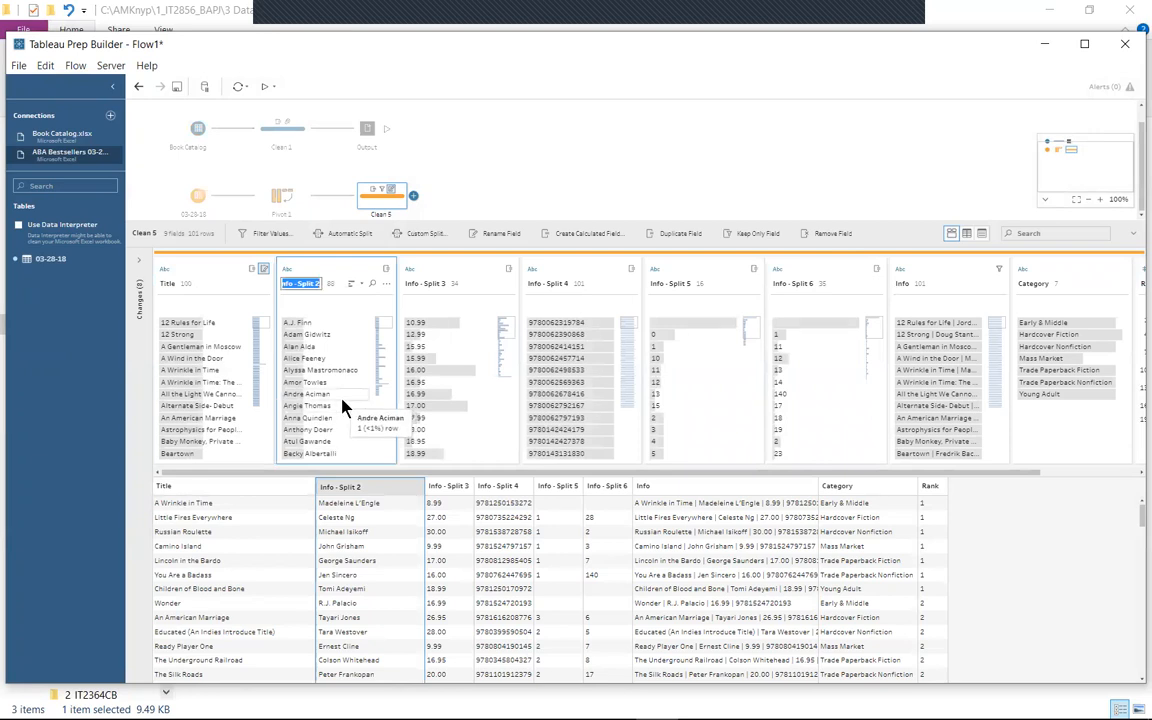
text(aurtho)
key(BackSpace)
key(BackSpace)
key(BackSpace)
key(BackSpace)
text(thor)
key(Return)
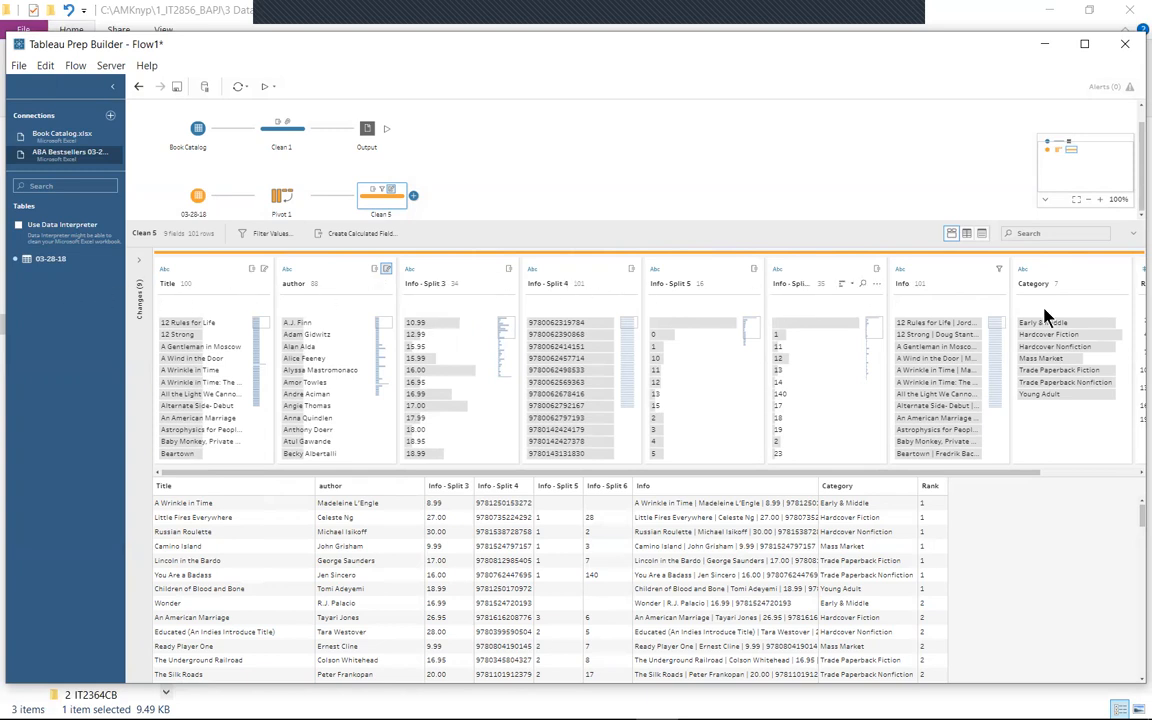
Remove the original Info field from the clean step after Pivot 1.
click(938, 279)
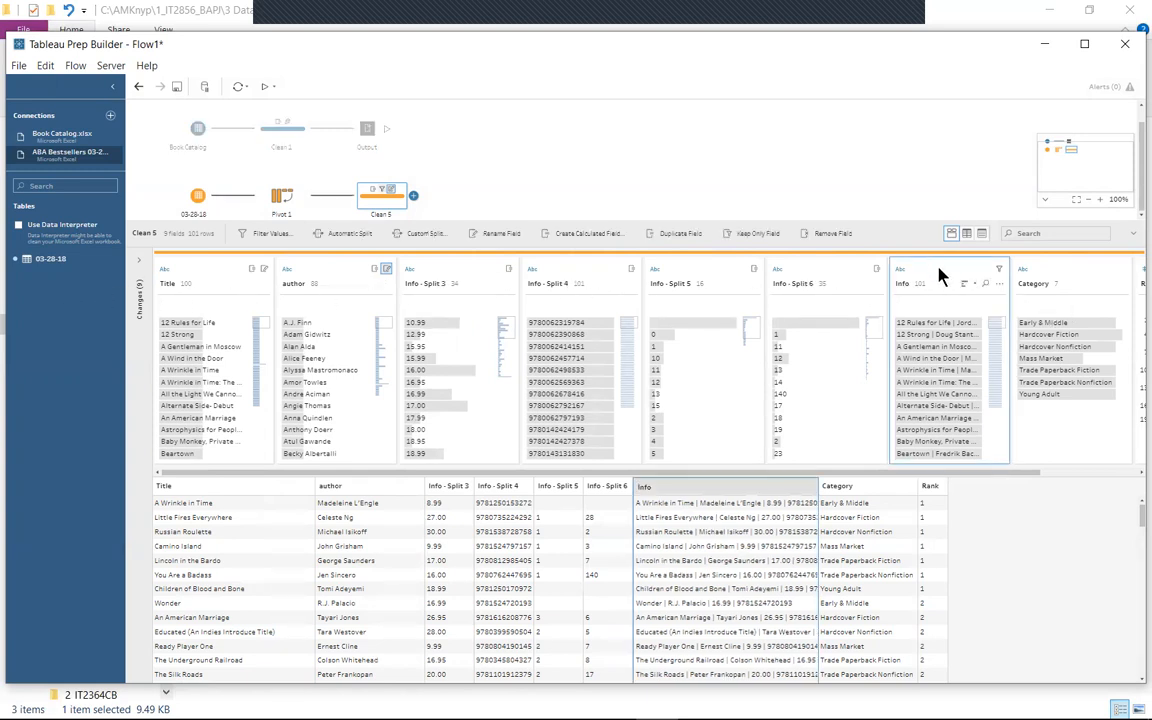
right_click(940, 270)
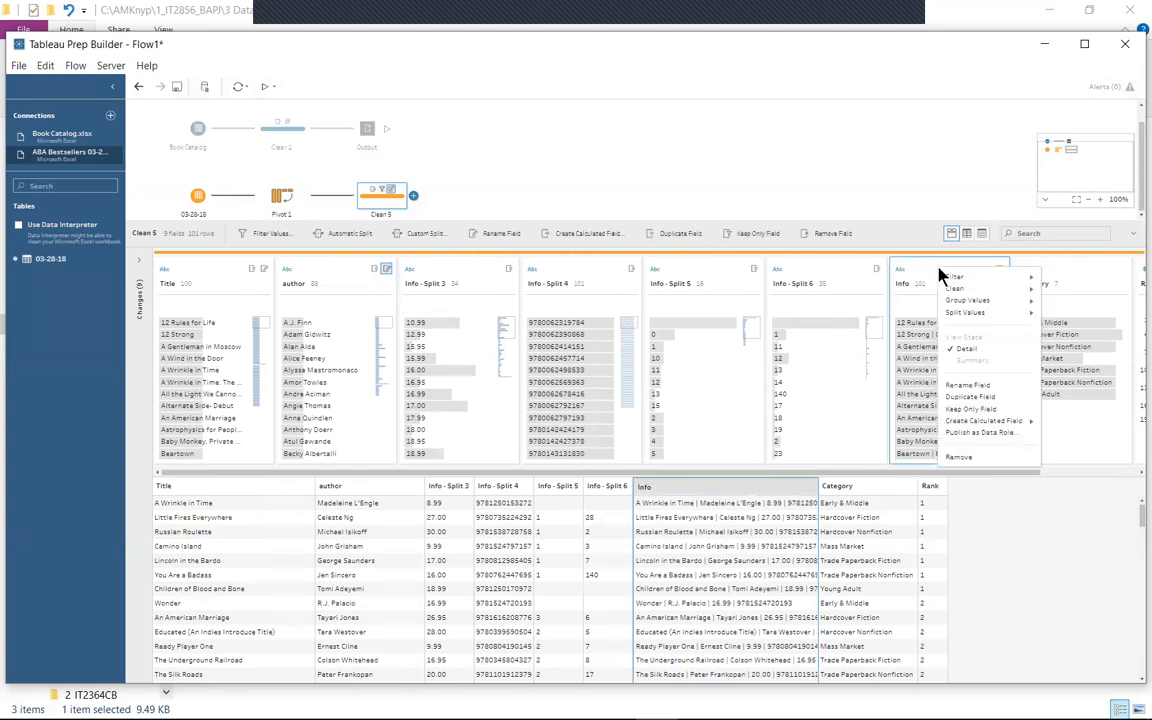
click(975, 458)
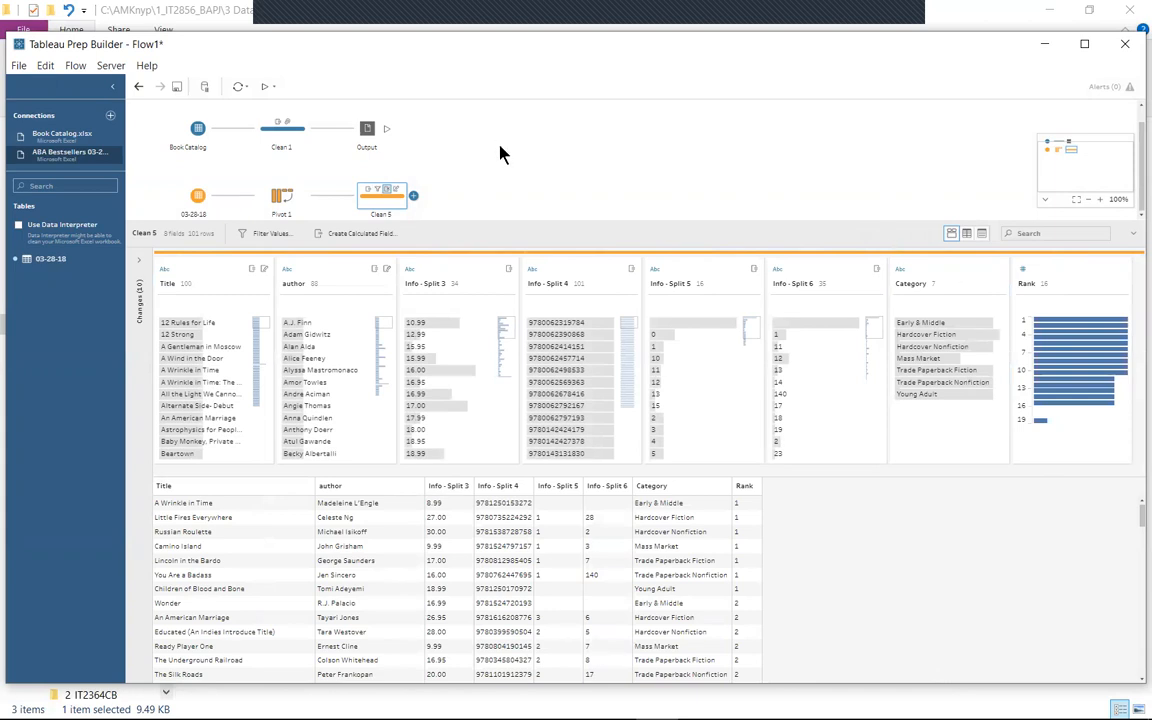
Add an output step after Clean 5 and set its output type to Comma Separated Values (.csv).
click(414, 195)
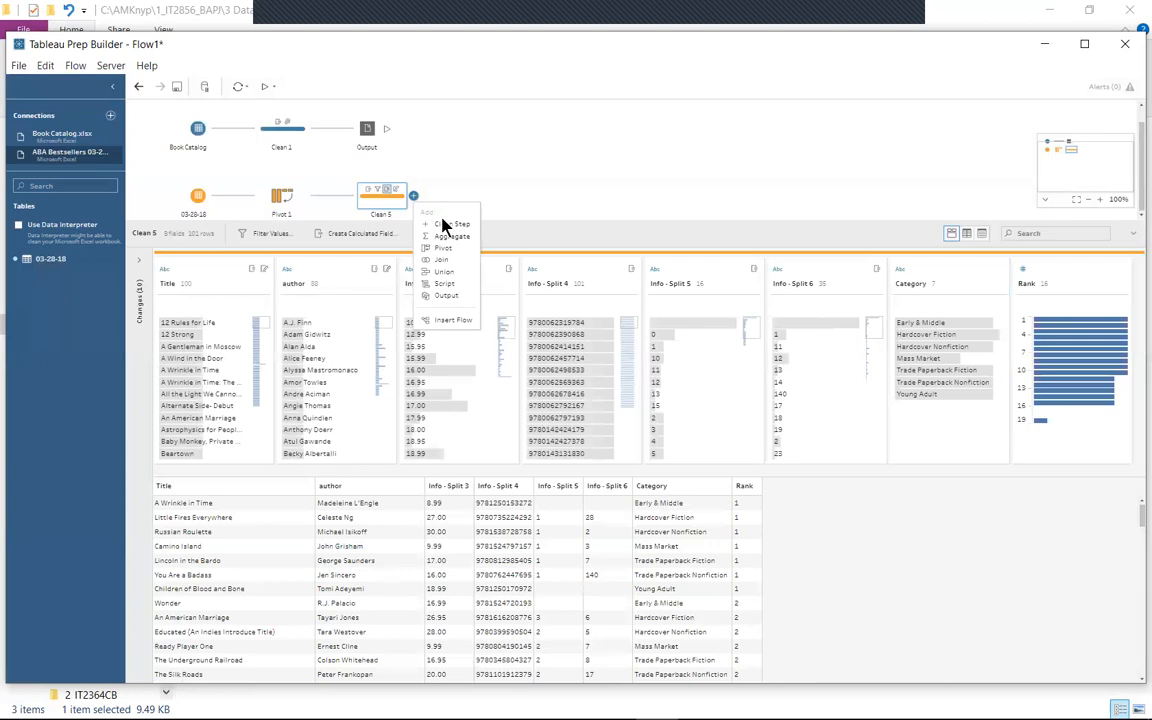
click(447, 296)
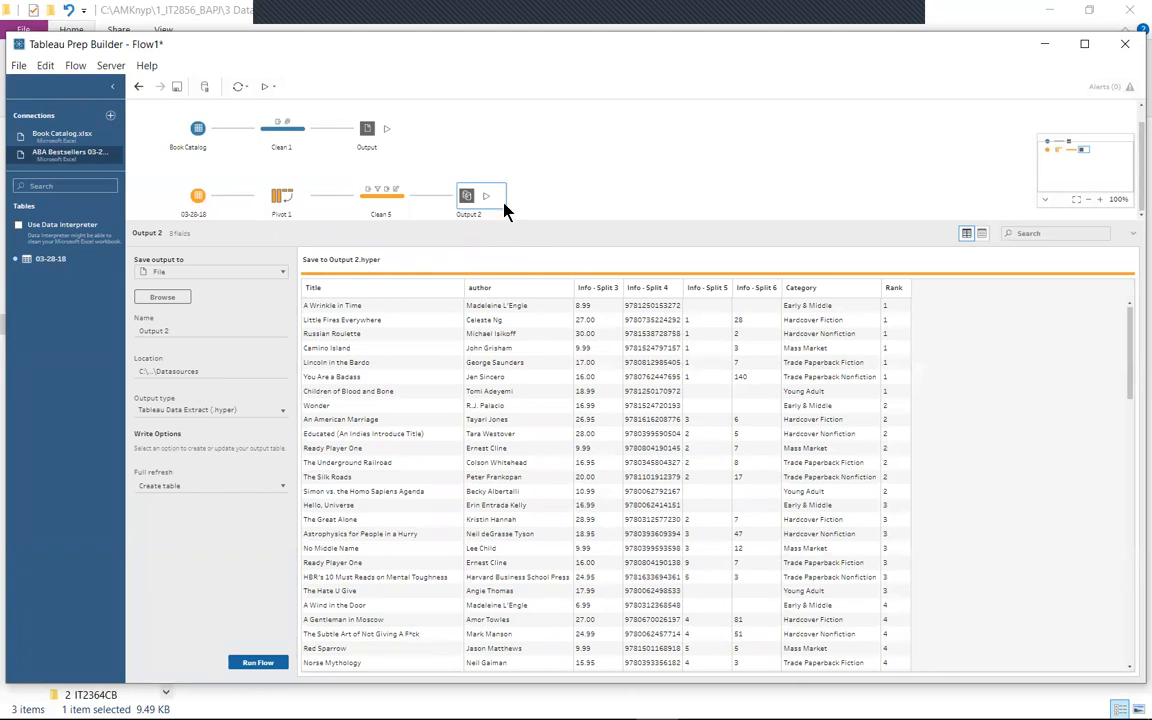
click(276, 412)
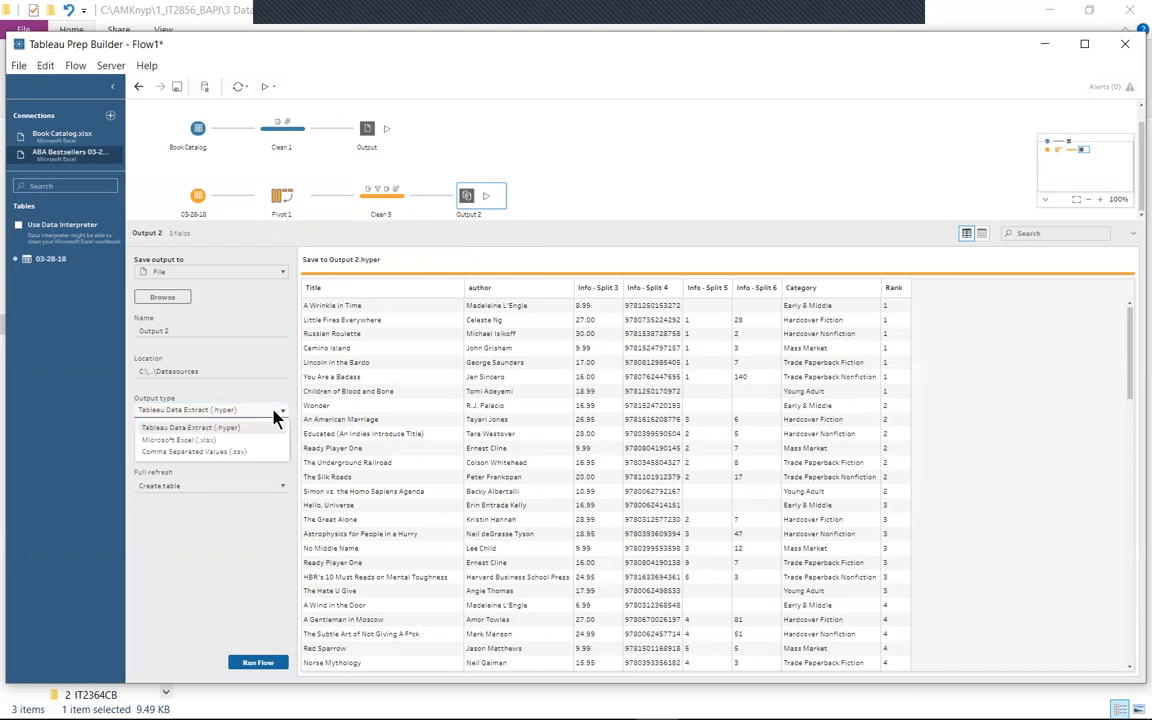
click(237, 452)
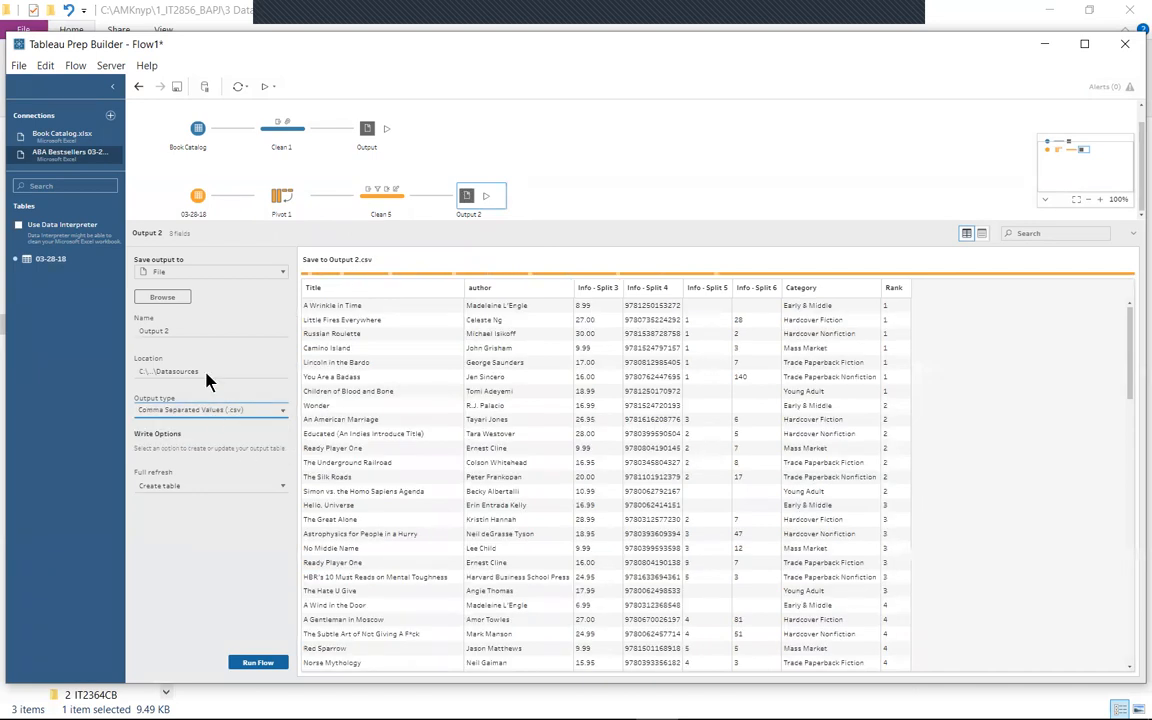
Browse for the output's save location and open the video folder under AMKnyp, 1_IT2856_BAPJ, 3 Data Handling.
click(167, 299)
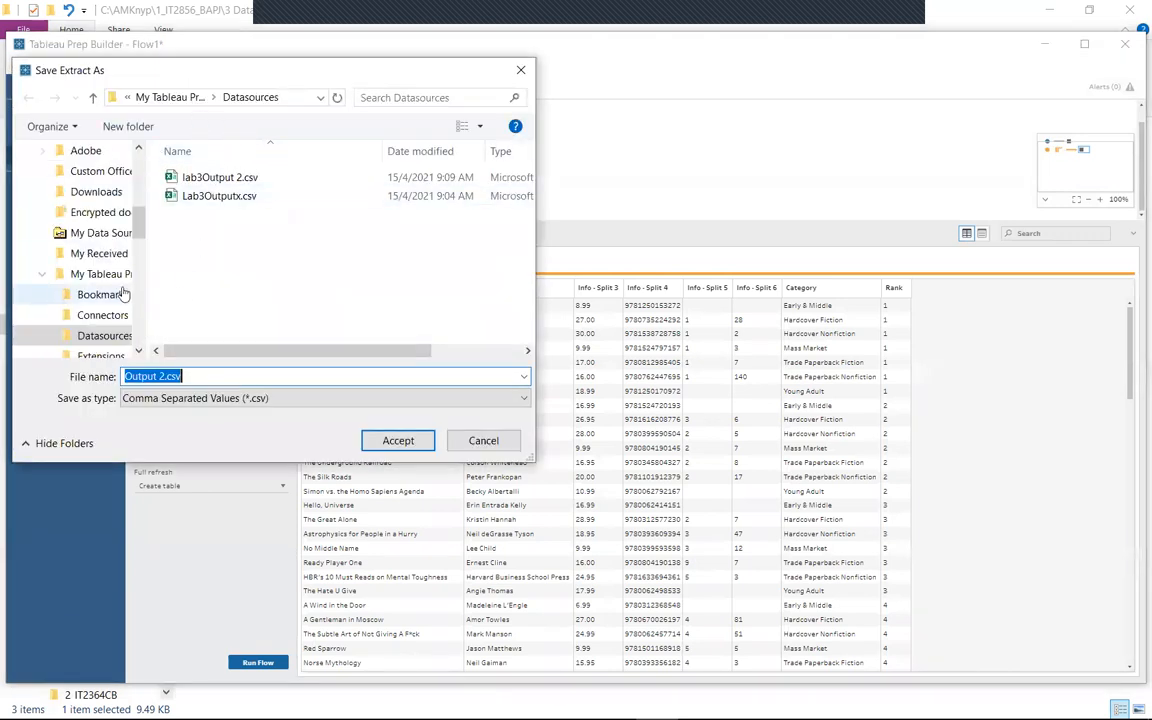
scroll(140, 228, up, 5)
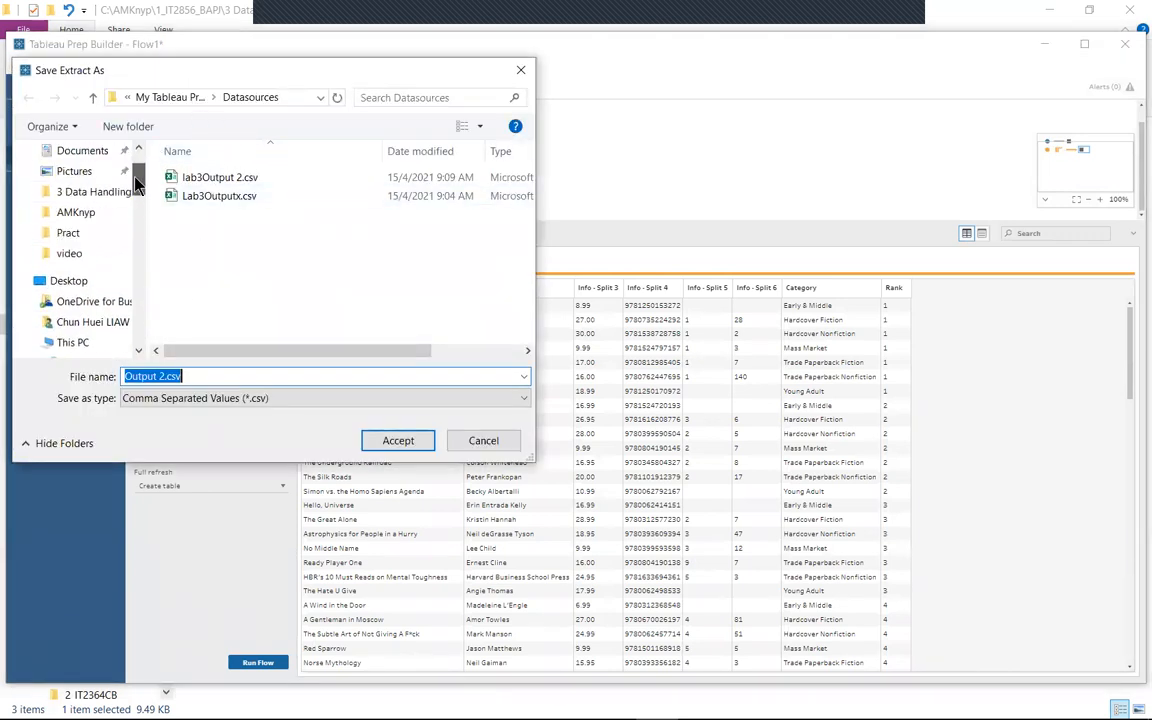
click(76, 213)
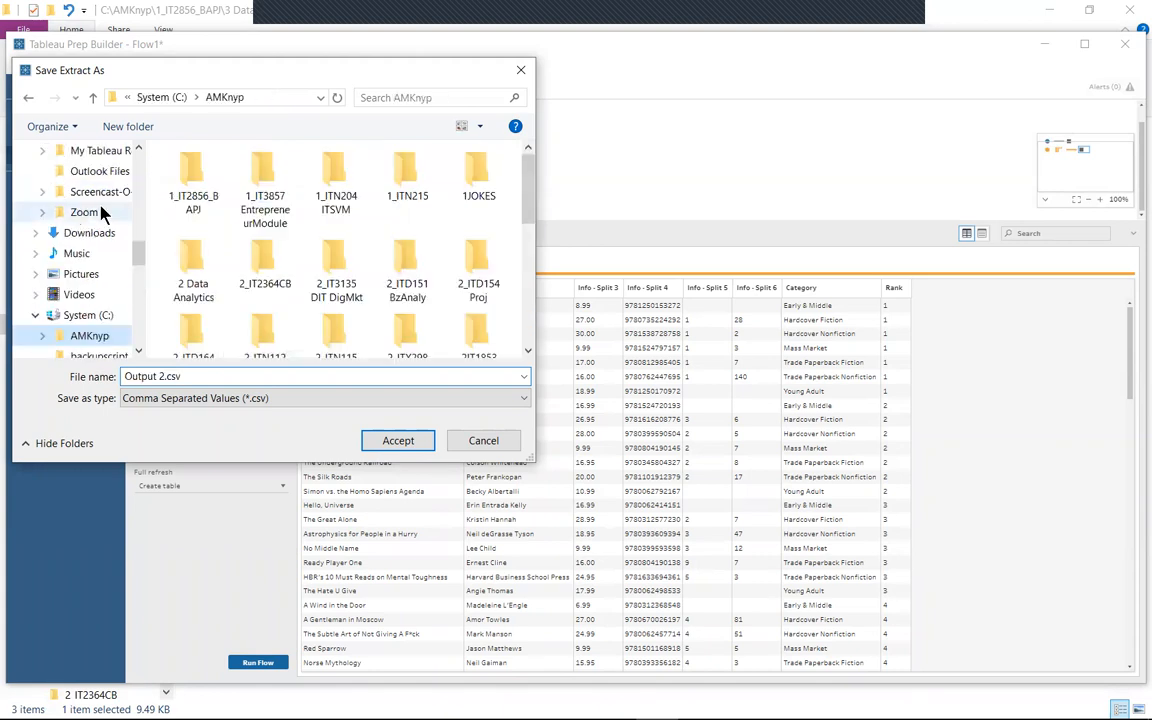
double_click(196, 195)
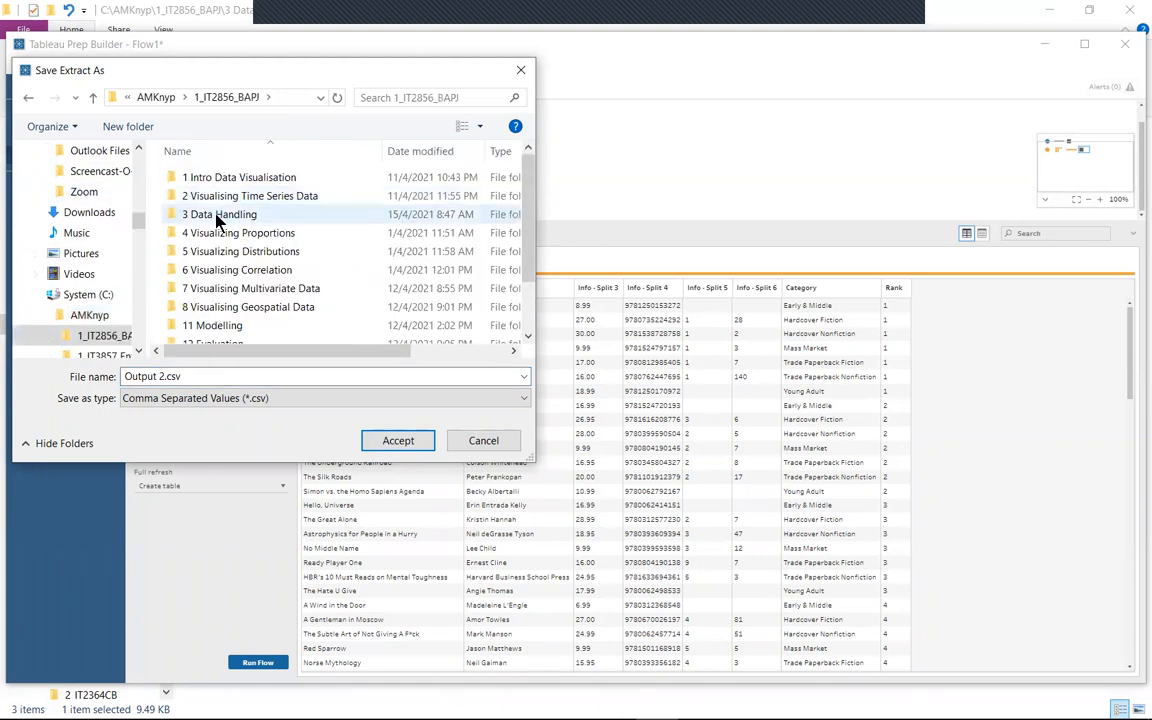
double_click(202, 215)
double_click(201, 216)
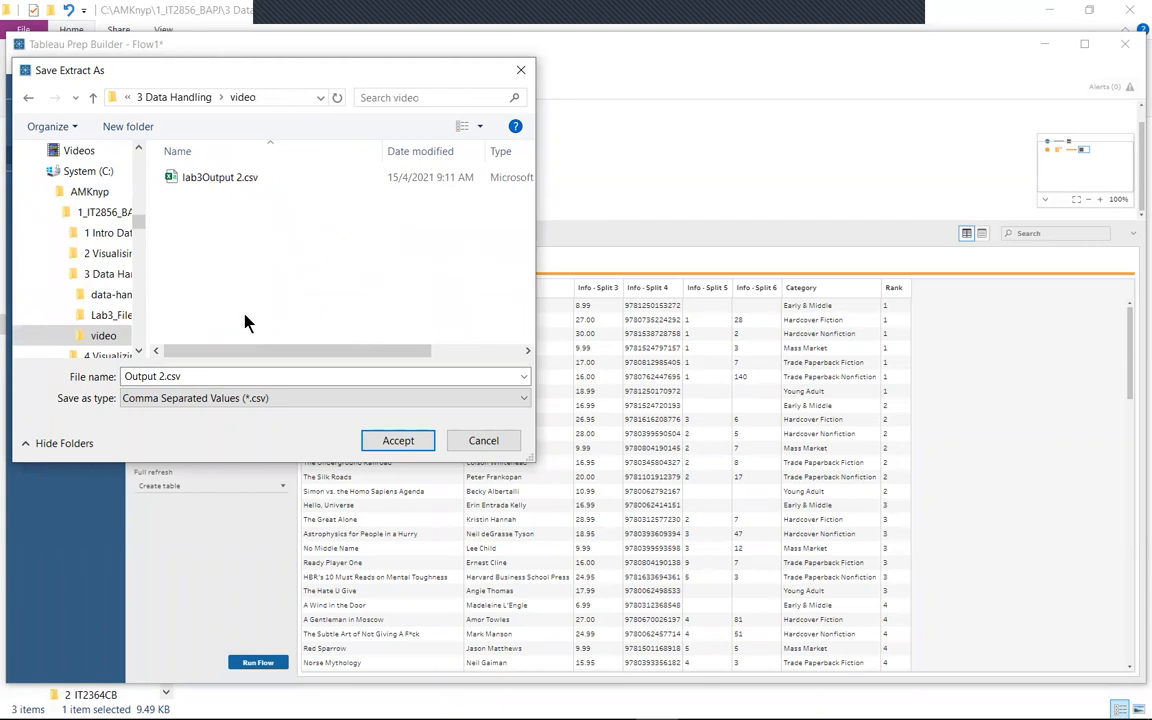
Save the output file as Lab3Output3.csv in the video folder and run the flow for this output.
click(126, 378)
click(125, 377)
text(Lab3)
click(185, 376)
key(BackSpace)
key(BackSpace)
text(3)
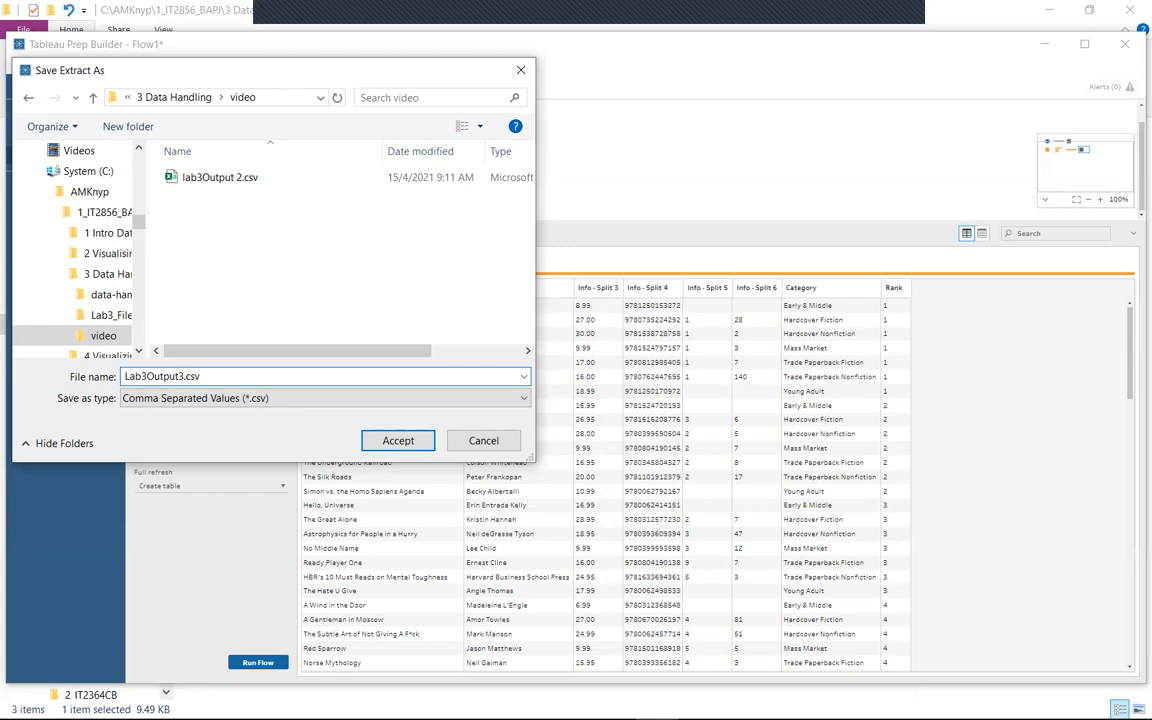
click(396, 442)
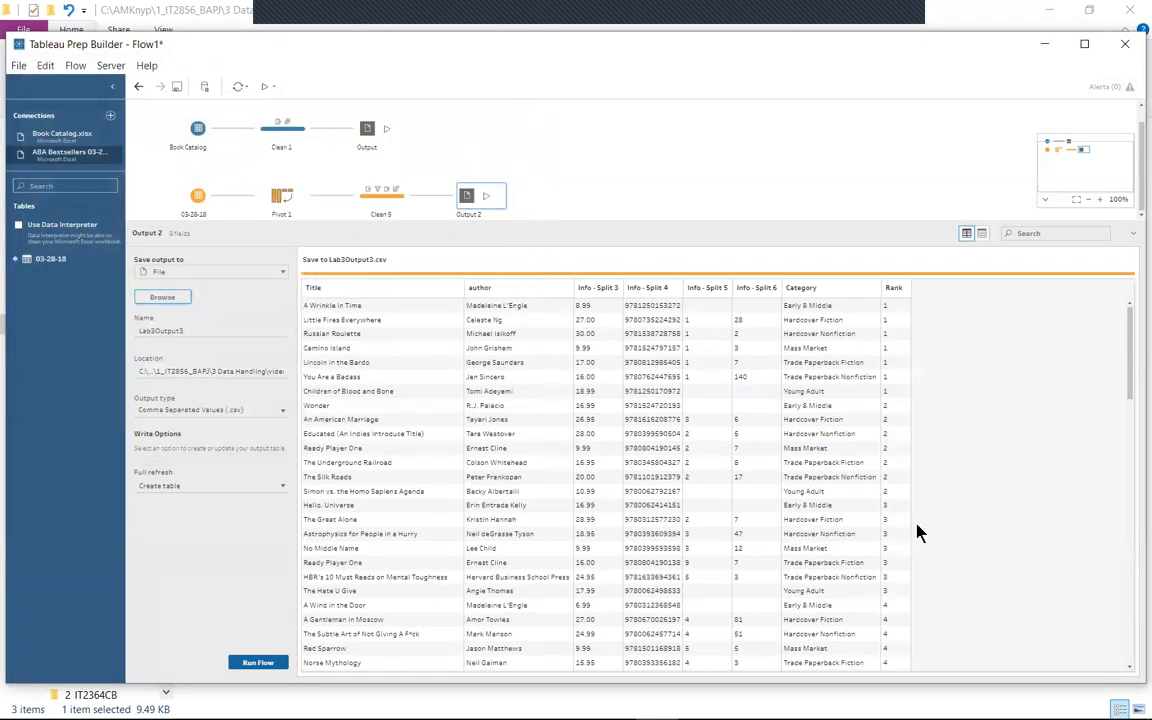
click(258, 663)
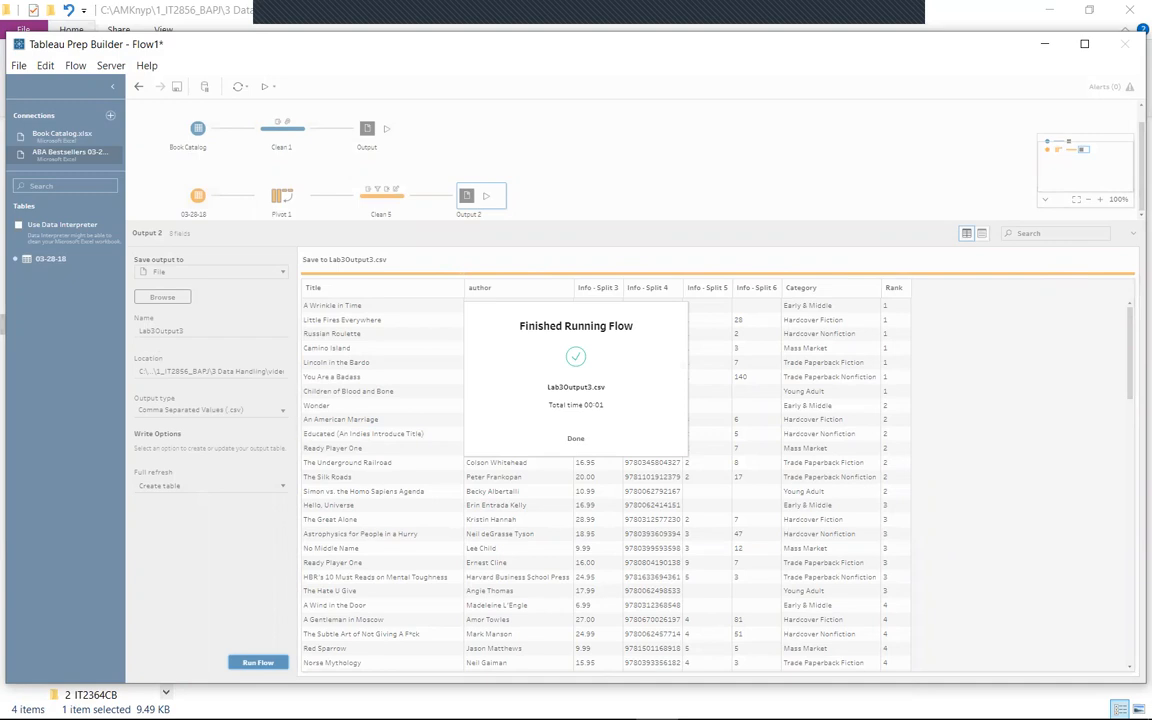
click(582, 441)
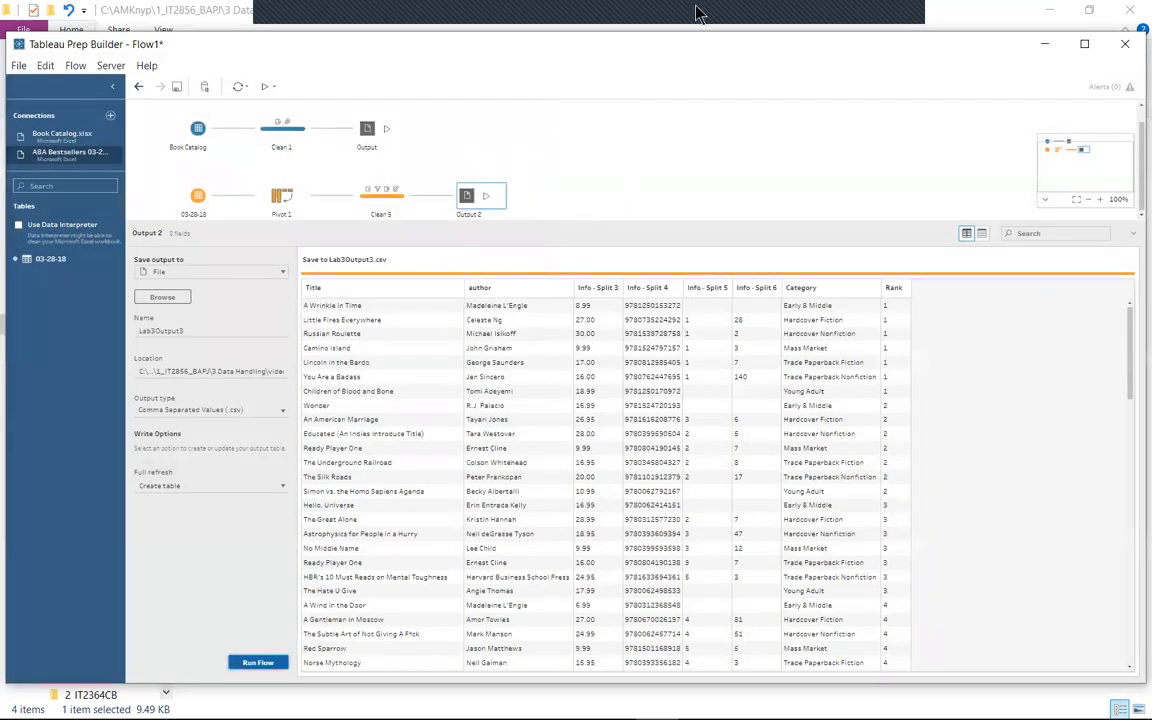